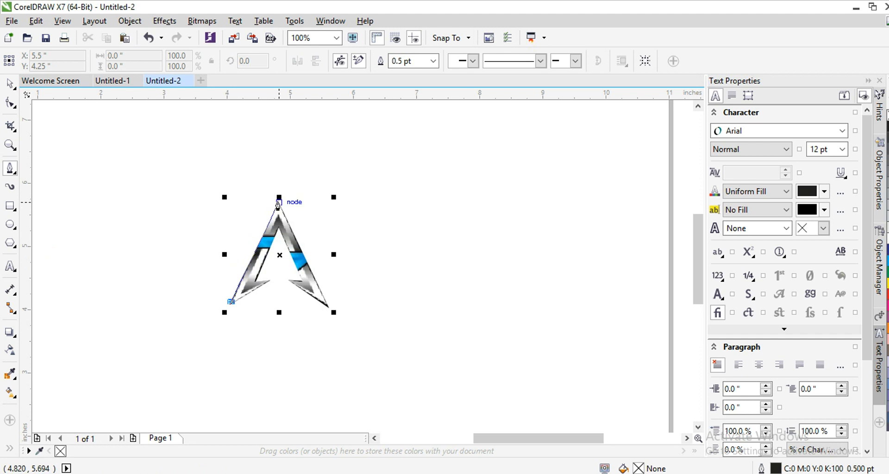
Step: Trace the bitmap letter A with the Pen tool along its right outer edge, right foot and inner edge up to the inner apex
double_click(279, 202)
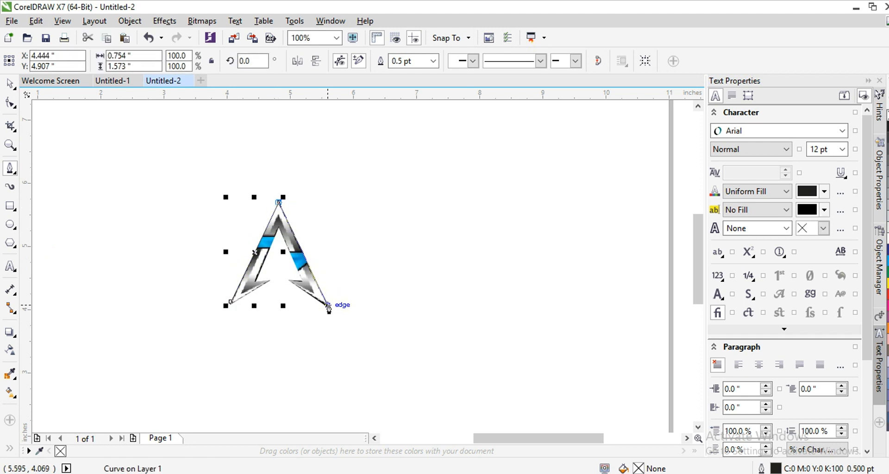
left_click(328, 308)
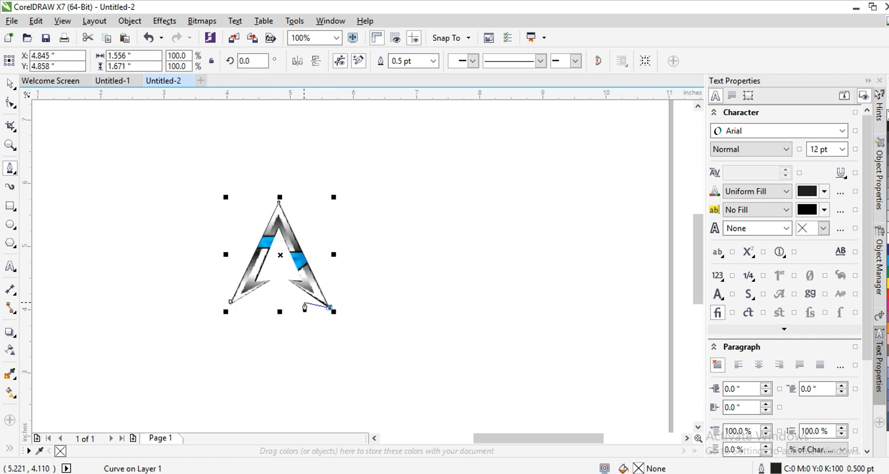
scroll(304, 308, "up", 1)
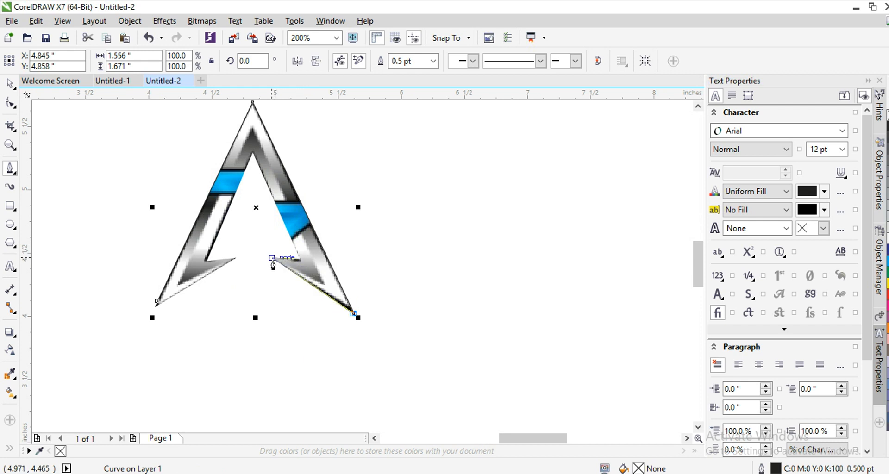
left_click(272, 260)
left_click(300, 258)
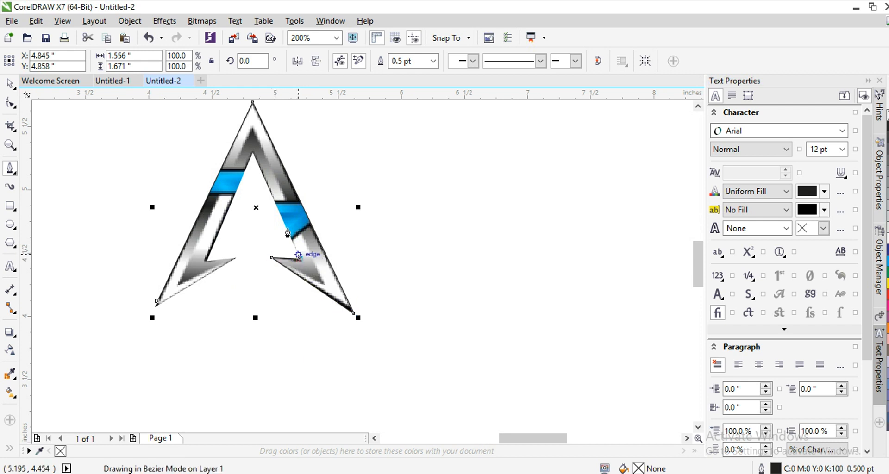
left_click(252, 151)
Step: Trace the left inner edge and left foot of the letter, and close the outline at the outer left tip
left_click(208, 261)
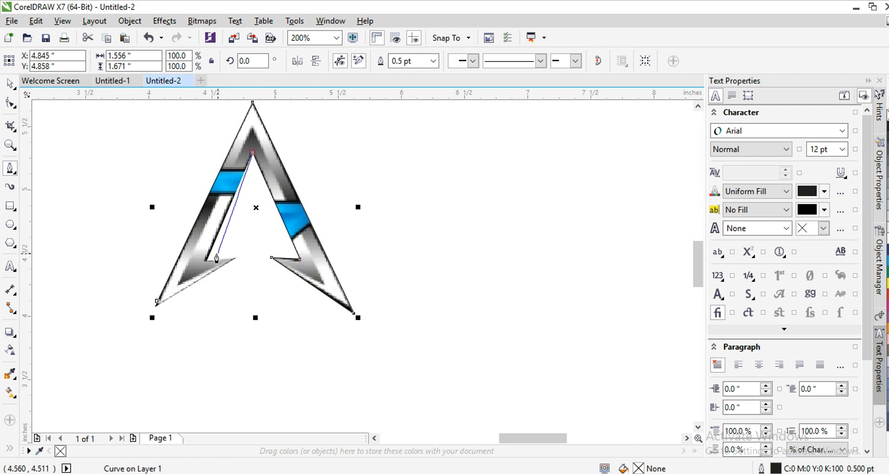
left_click(206, 262)
left_click(236, 257)
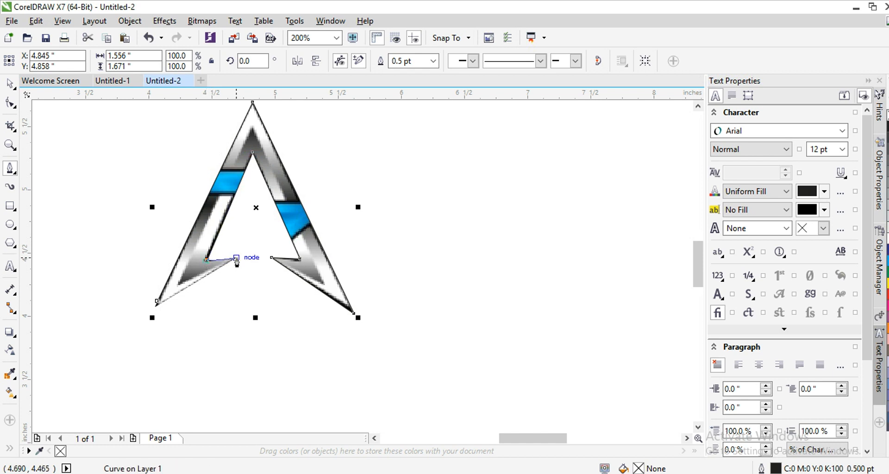
left_click(236, 257)
left_click(156, 301)
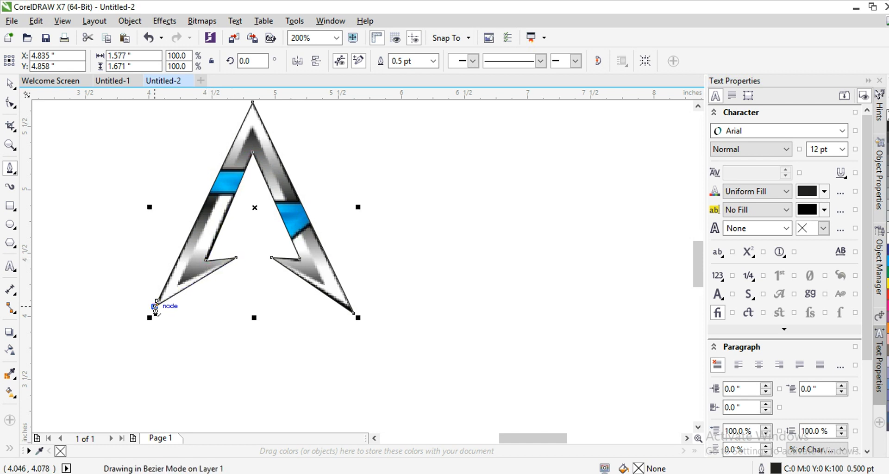
scroll(154, 308, "up", 3)
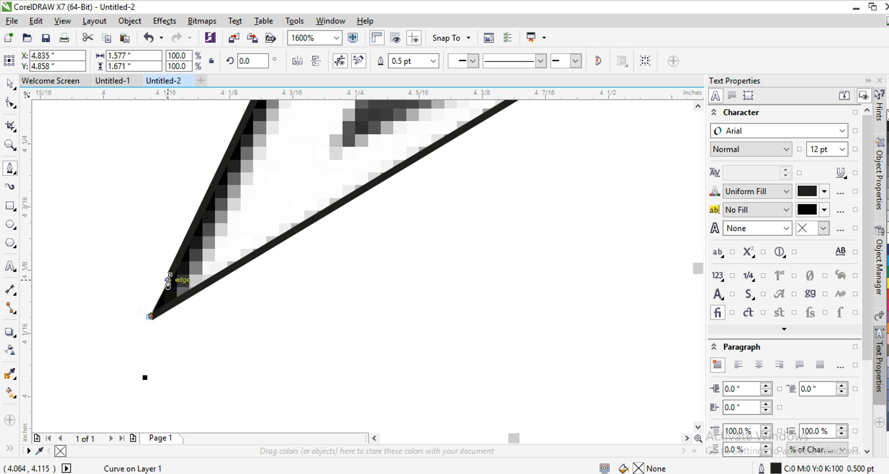
scroll(175, 299, "down", 1)
scroll(176, 299, "down", 1)
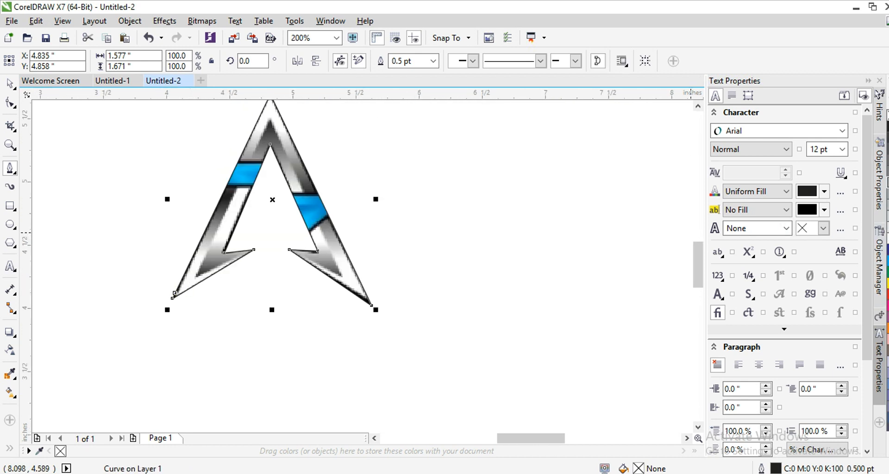
Step: Fill the traced letter with 50% black and move it off the bitmap to the empty area on its right
left_click(224, 221)
left_click(9, 84)
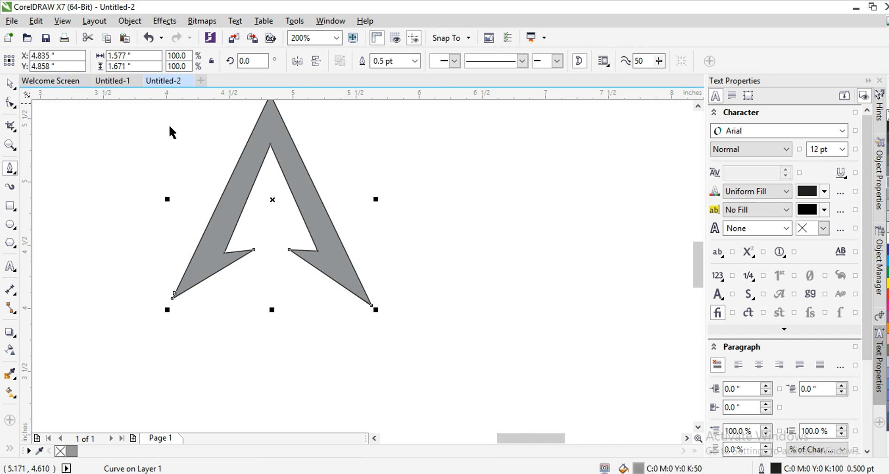
left_click_drag(303, 196, 542, 238)
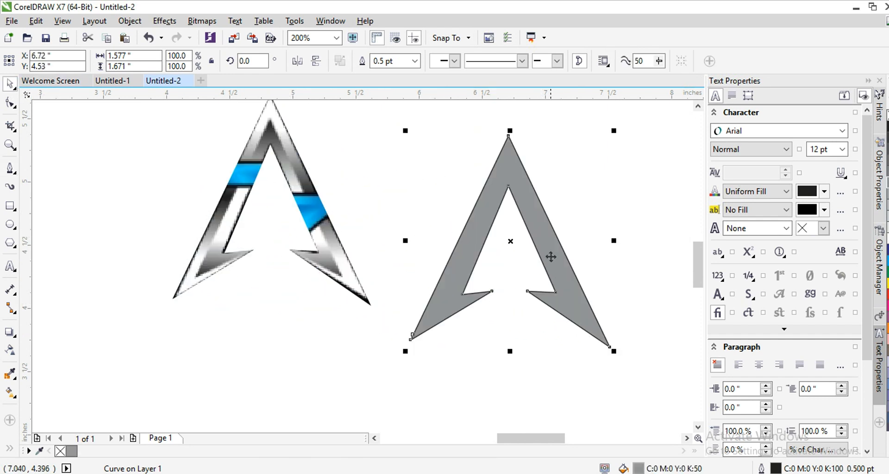
scroll(544, 257, "up", 2)
left_click(626, 232)
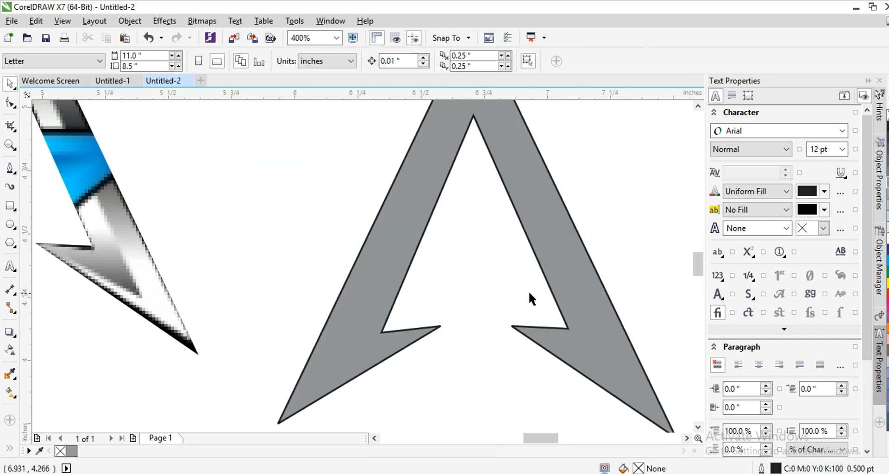
Step: Delete the reference bitmap and move the grey letter back left toward the vacated space
scroll(529, 291, "down", 2)
left_click(303, 229)
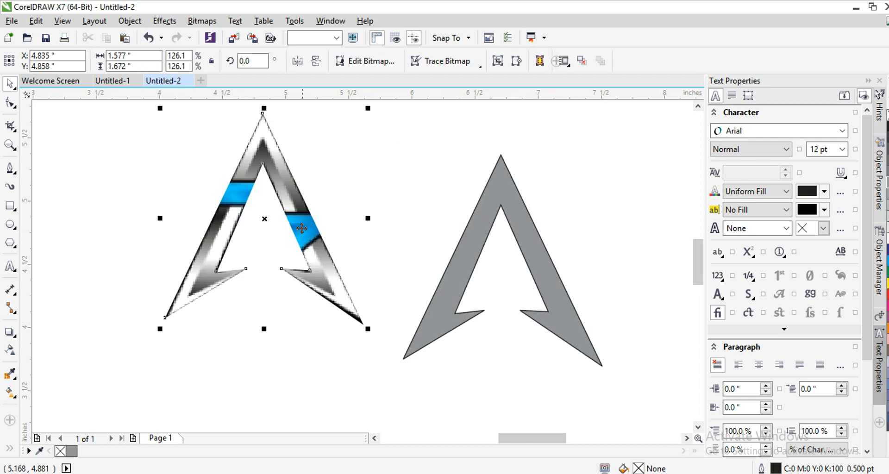
key("Delete")
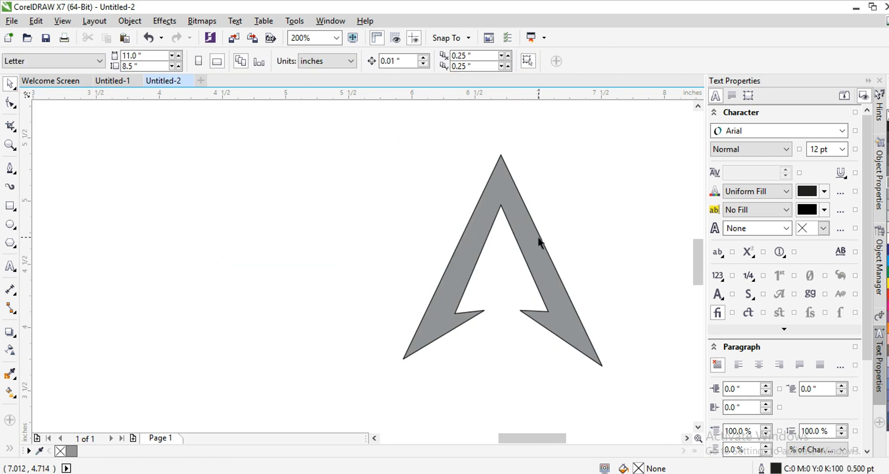
left_click_drag(540, 241, 377, 227)
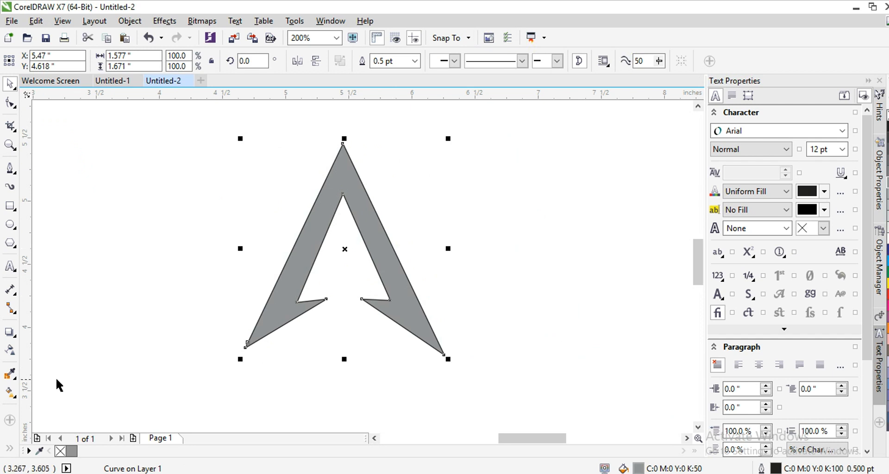
Step: Apply a linear grey-to-white fountain fill running down the letter from above its apex, with a white colour stop at 41%
left_click(10, 392)
left_click_drag(341, 185, 392, 355)
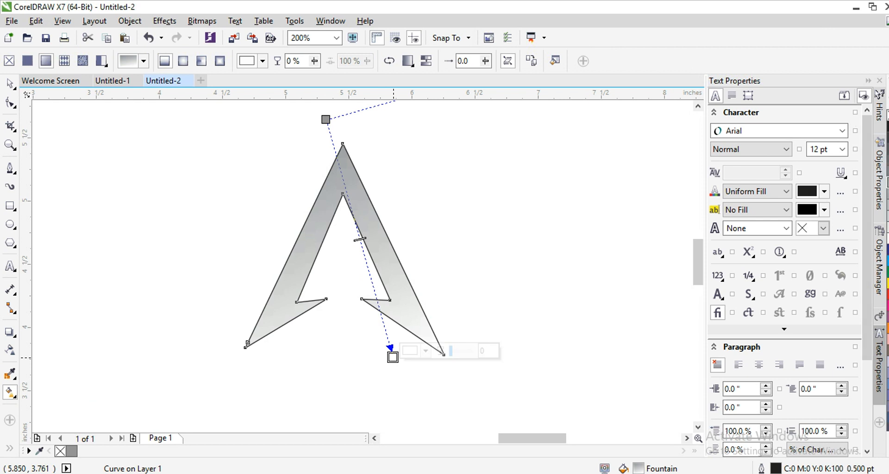
left_click_drag(764, 171, 326, 120)
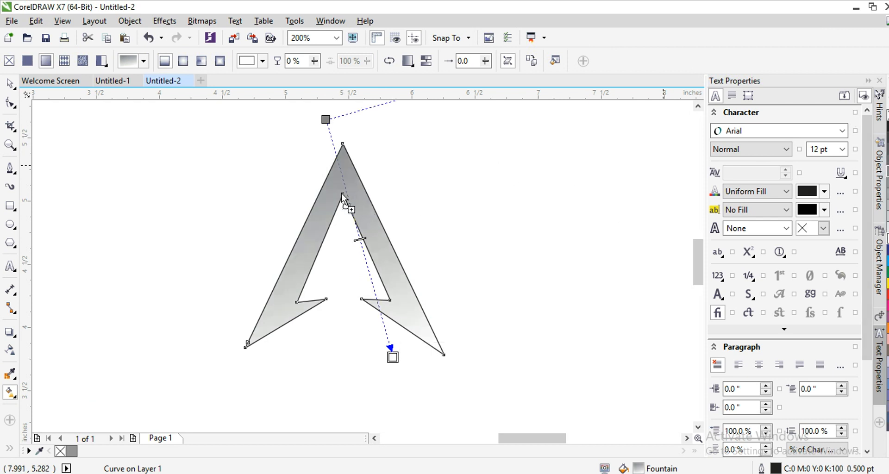
double_click(343, 180)
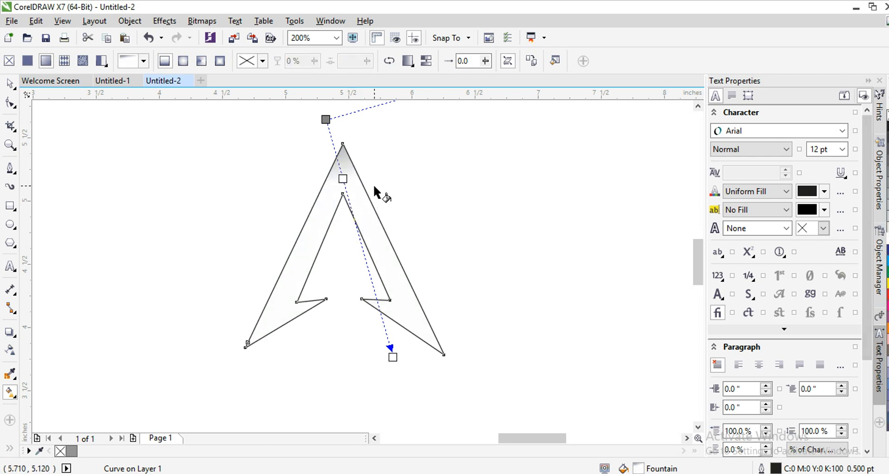
double_click(351, 213)
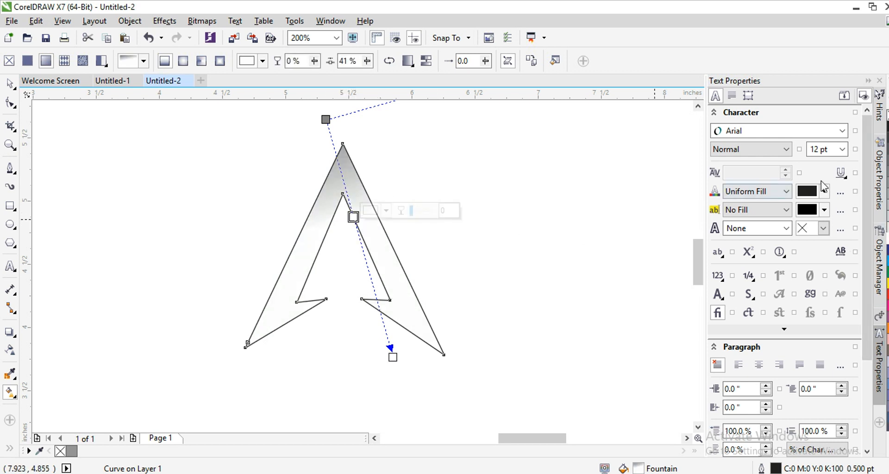
Step: Add grey, white and grey colour stops in sequence along the gradient line below the first white stop
left_click_drag(886, 192, 363, 245)
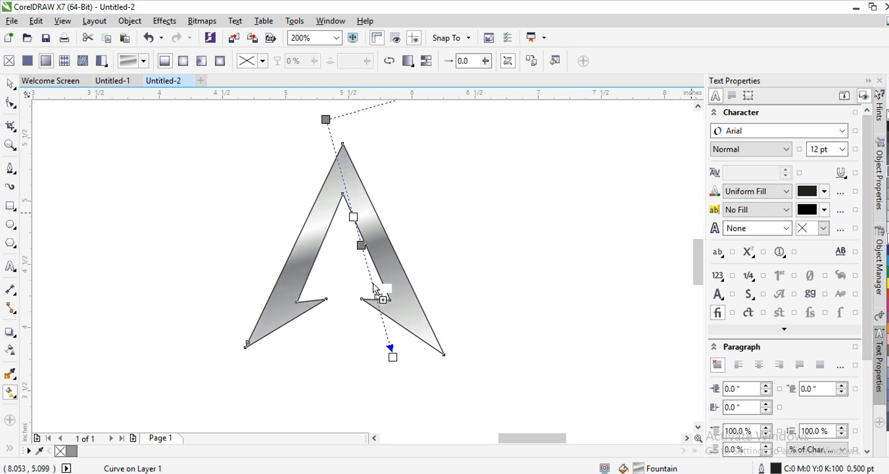
left_click_drag(373, 284, 371, 280)
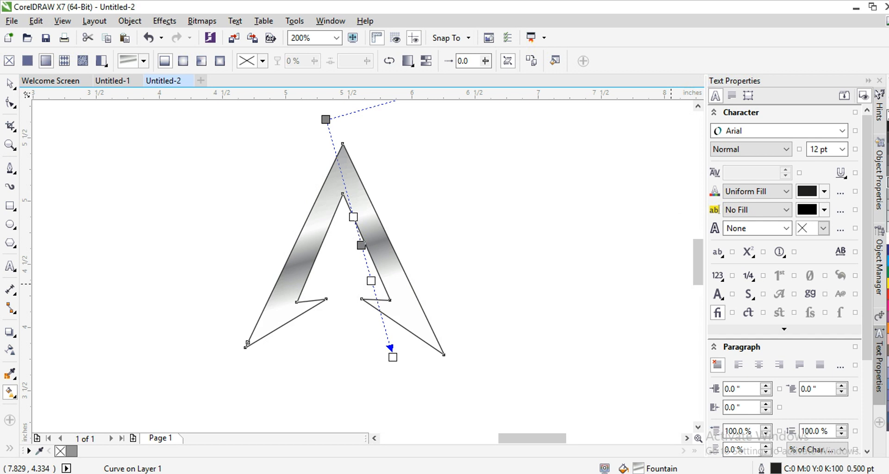
left_click_drag(886, 181, 380, 311)
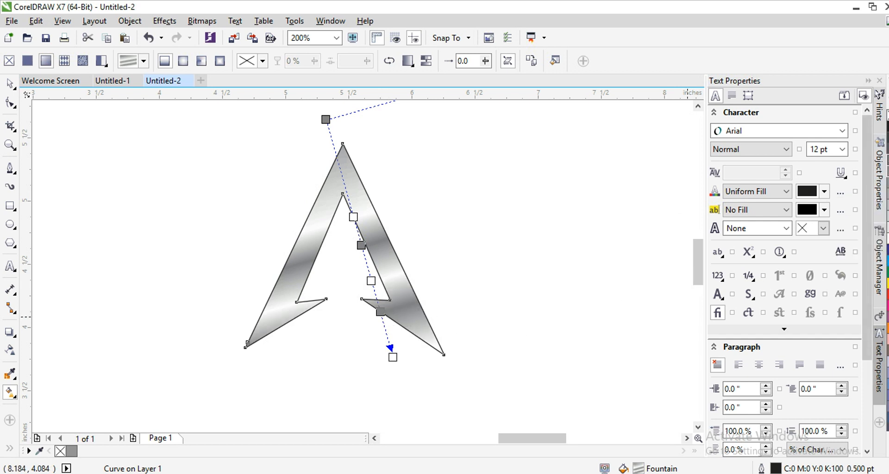
Step: Recolour the end node of the gradient, trying dark grey and settling on very light grey
left_click_drag(885, 203, 856, 163)
left_click_drag(397, 357, 393, 357)
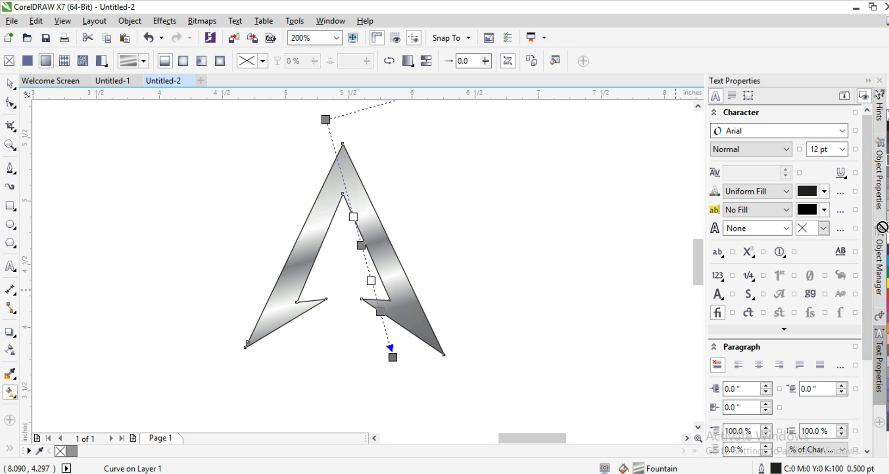
left_click_drag(882, 227, 393, 357)
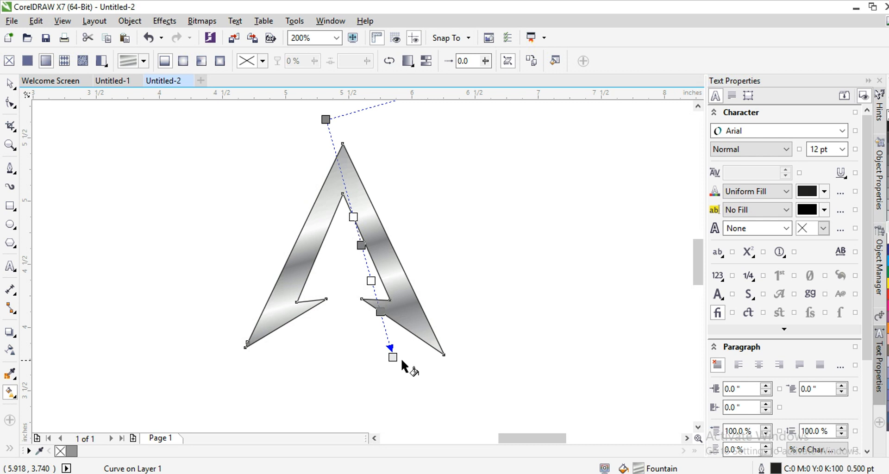
Step: Shift the intermediate gradient stops toward the apex, placing the lowest grey stop at 80% and the lower white stop at 64%
double_click(379, 307)
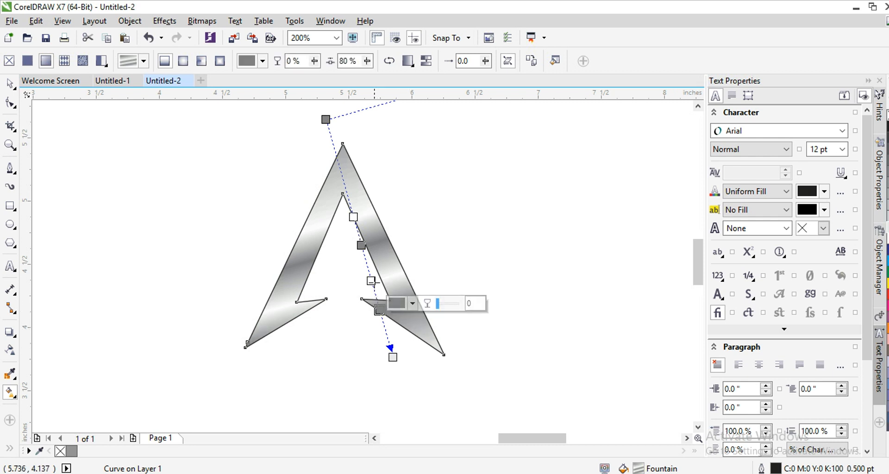
left_click(369, 271)
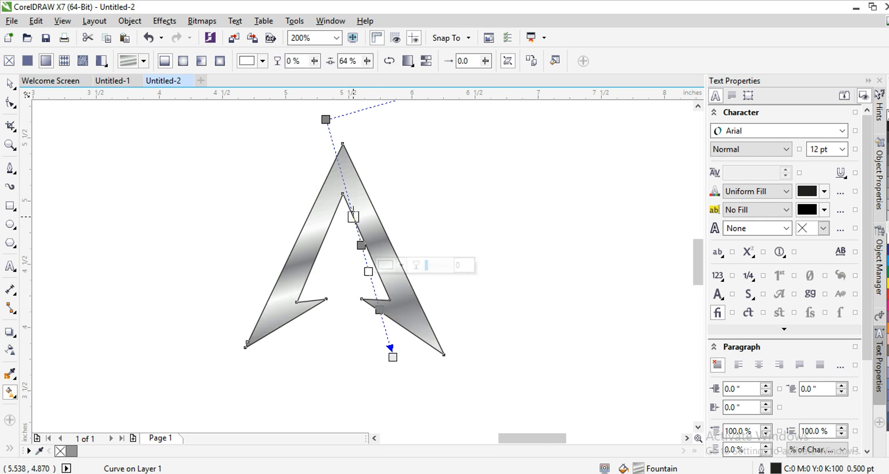
left_click_drag(353, 216, 350, 205)
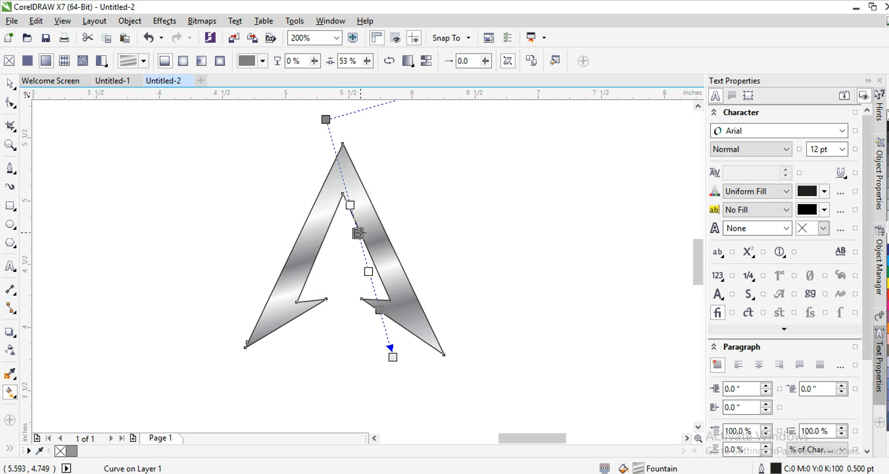
Step: Select the whole letter and set its outline width to None
left_click(10, 83)
left_click(181, 126)
key("ctrl+a")
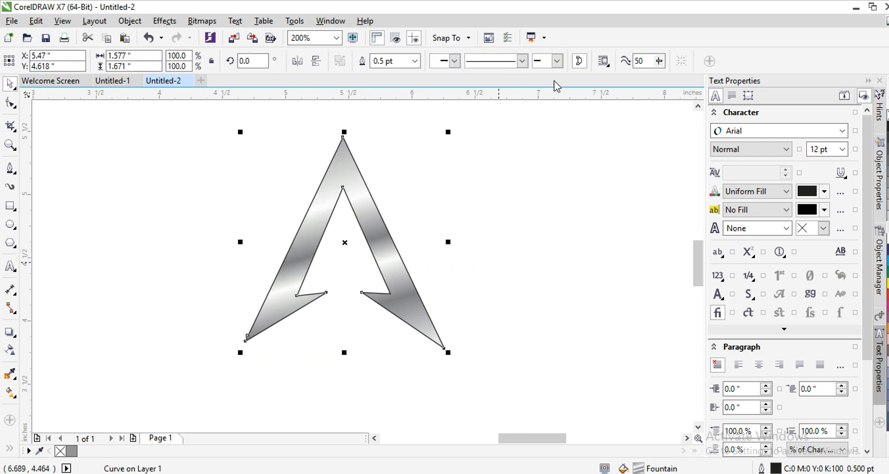
left_click(415, 61)
left_click(384, 72)
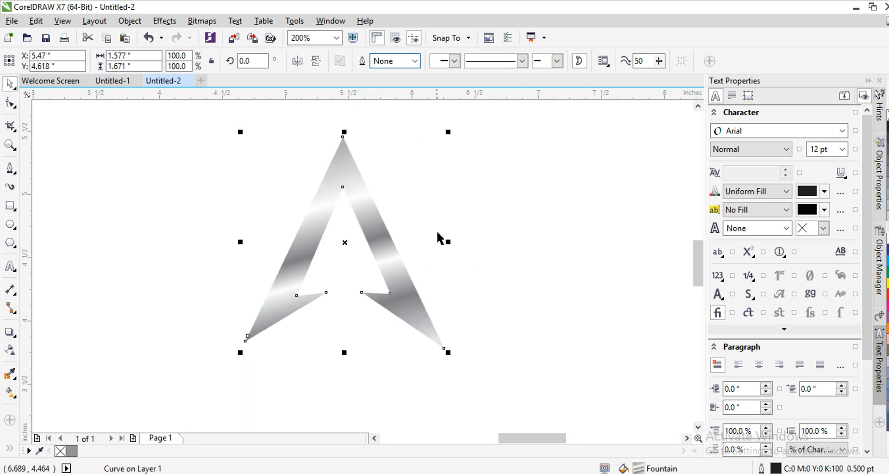
left_click(440, 237)
Step: Duplicate the metallic letter so that two separate copies stand side by side on the page
scroll(440, 237, "down", 2)
left_click_drag(290, 134, 509, 344)
left_click_drag(412, 223, 370, 209)
right_click(370, 209)
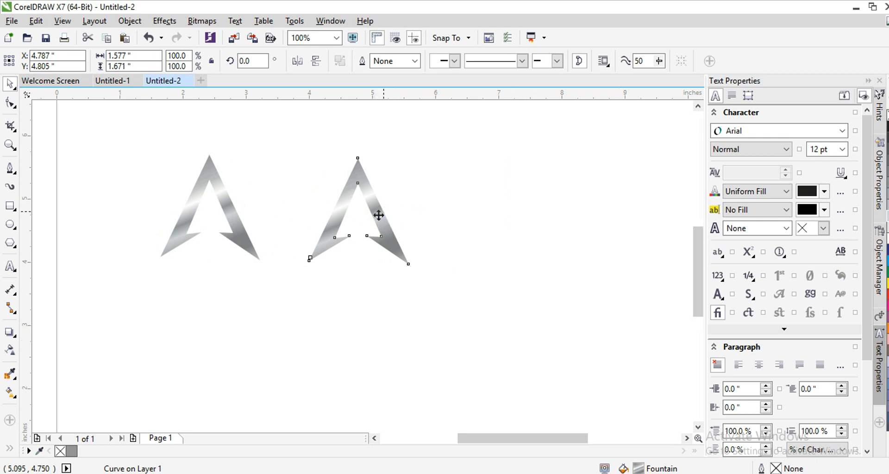
Step: Duplicate the right-hand letter about 1 inch further right so that the legs of the two letters overlap
left_click_drag(379, 215, 446, 213)
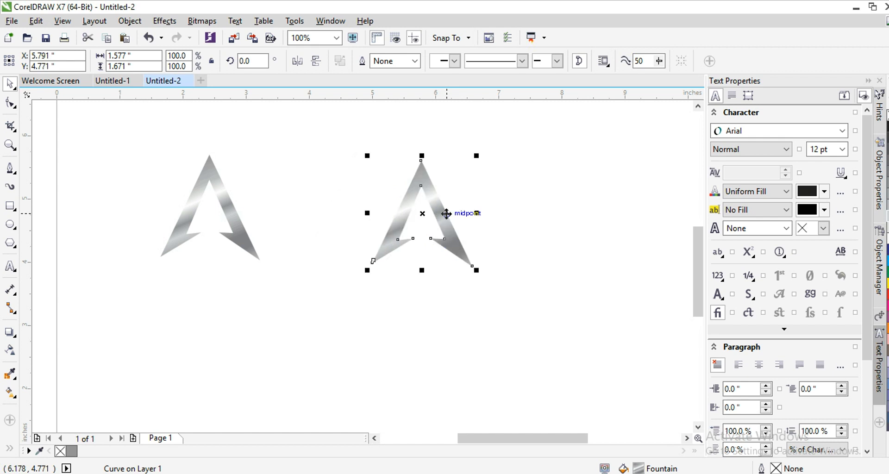
key("ctrl+z")
left_click_drag(383, 208, 451, 212)
left_click(421, 308)
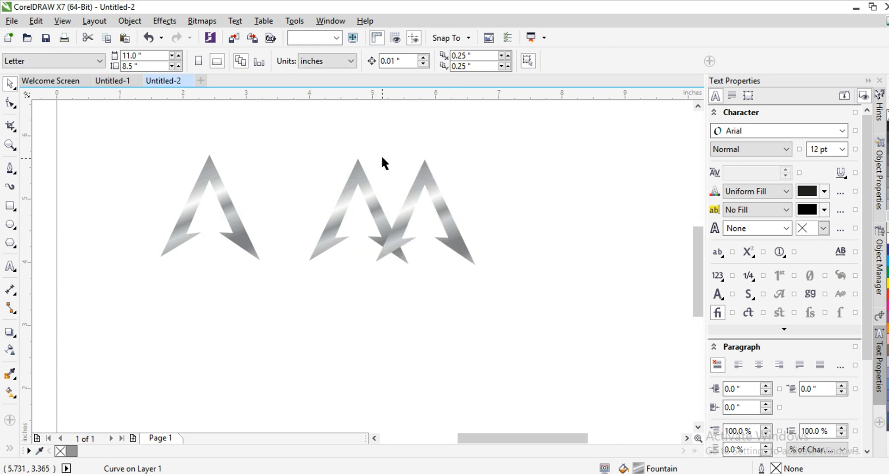
Step: Place a horizontal guideline at the apex of the middle letter and nudge the rightmost copy up to align with it
scroll(382, 155, "up", 2)
left_click_drag(399, 96, 415, 167)
left_click(472, 205)
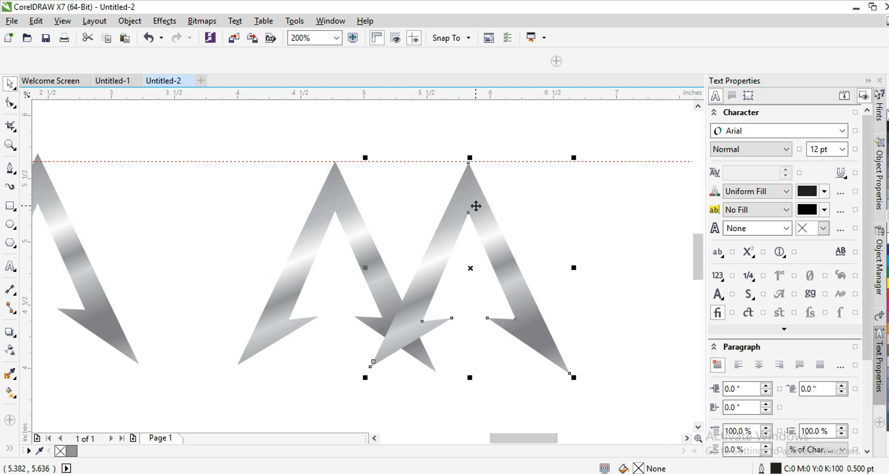
key("Up")
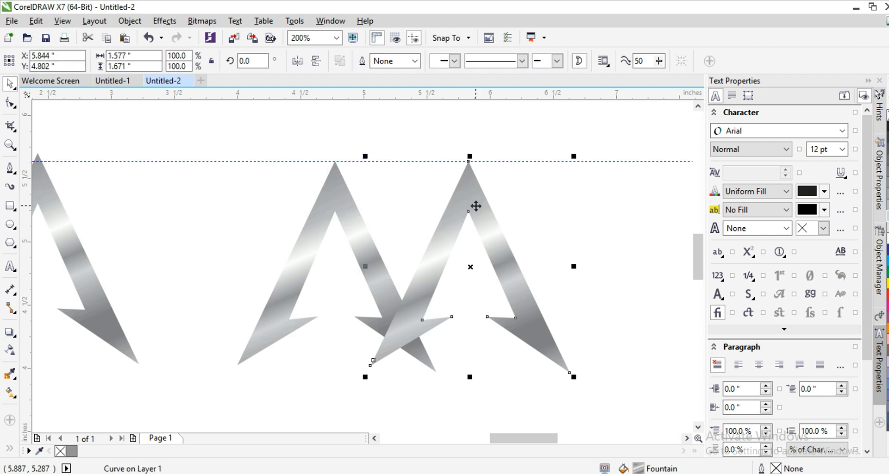
left_click(422, 376)
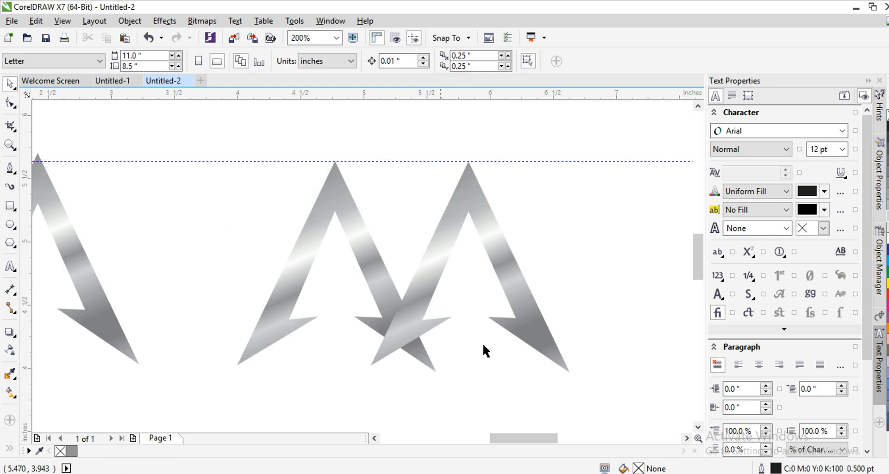
left_click(9, 167)
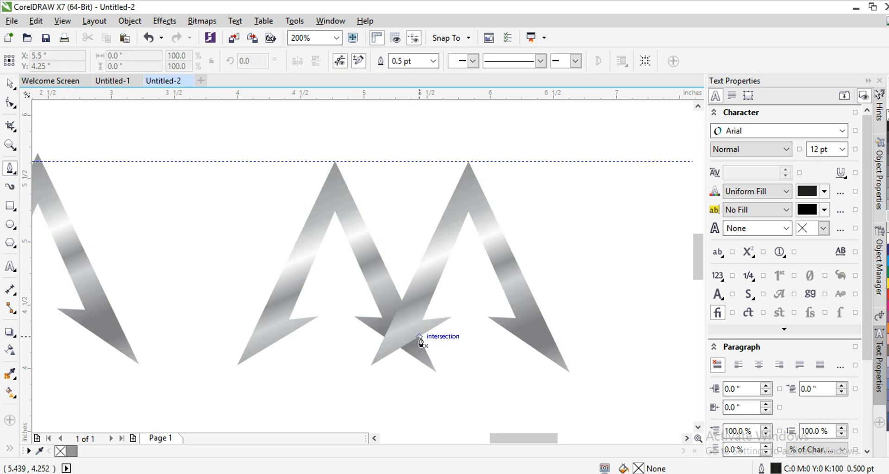
left_click(381, 320)
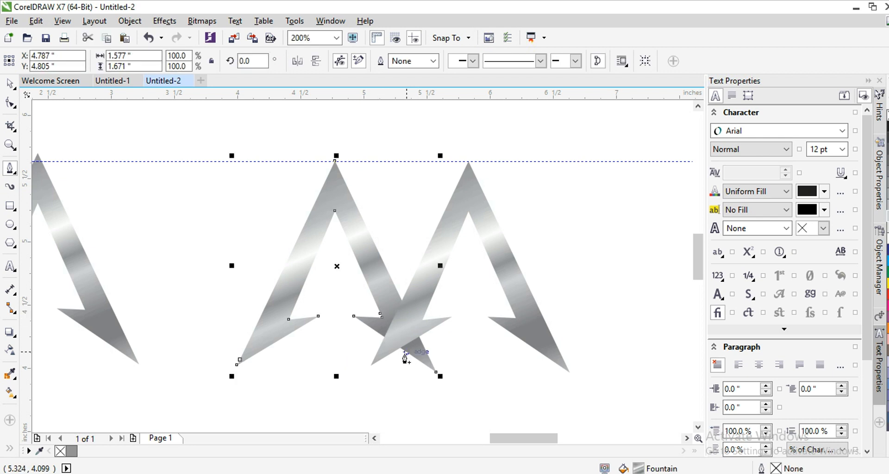
left_click(401, 348)
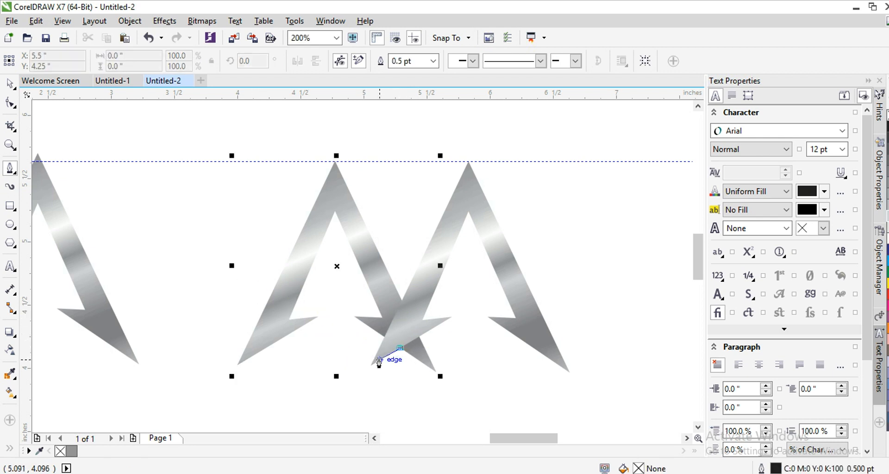
scroll(391, 345, "up", 1)
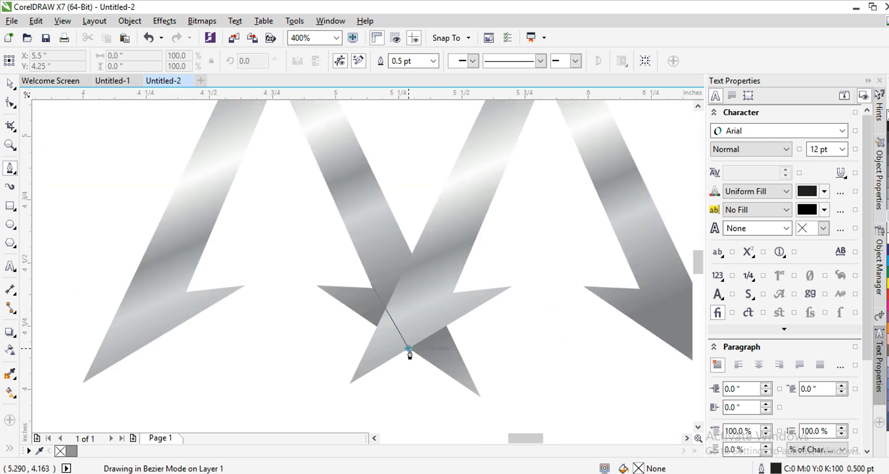
double_click(370, 283)
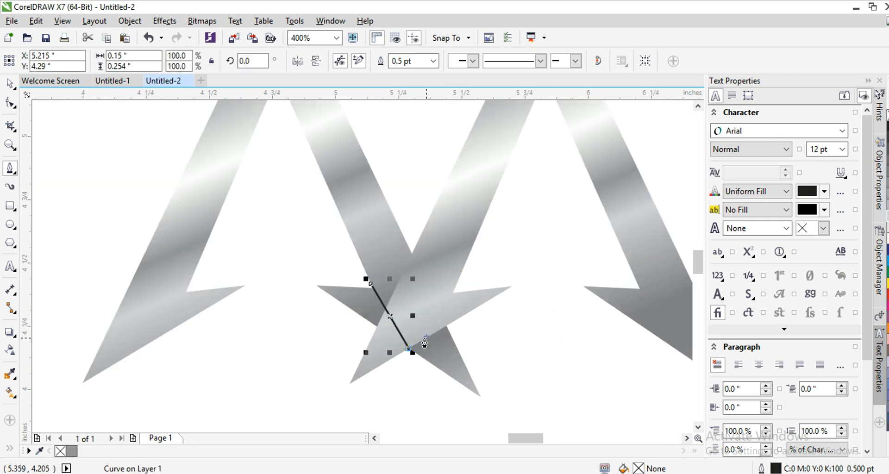
key("Delete")
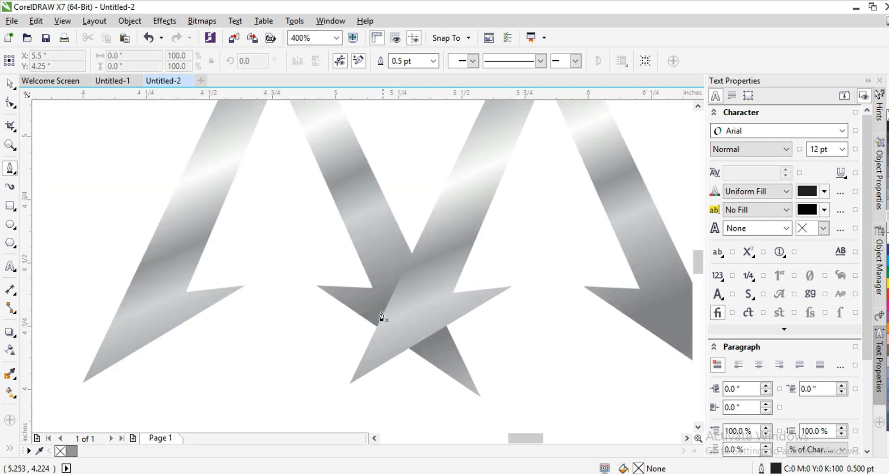
Step: Draw a closed Pen outline about 1.05 by 0.58 inches around the crossing leg tips, its V notch meeting their lower intersection
left_click(408, 348)
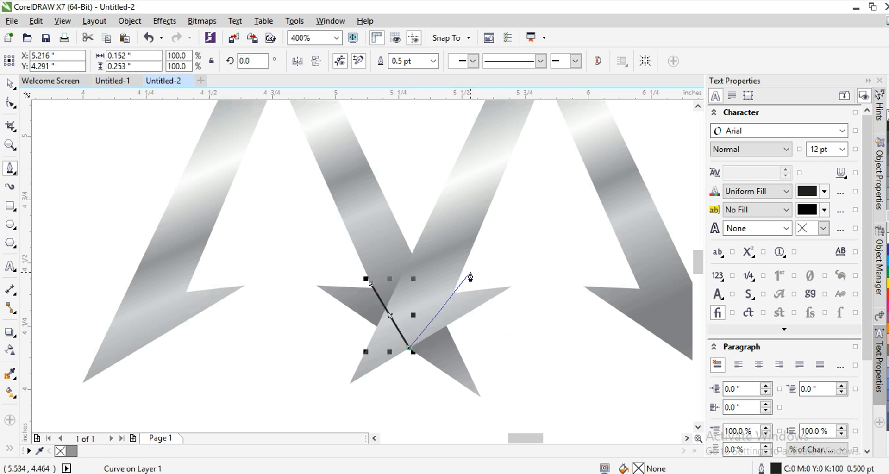
left_click(471, 272)
left_click(513, 268)
left_click(559, 317)
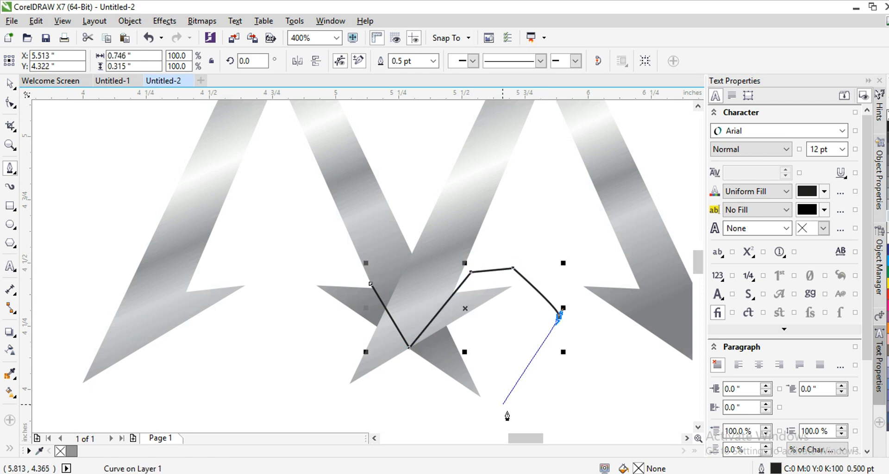
left_click(507, 410)
left_click(426, 416)
left_click(316, 412)
left_click(295, 352)
left_click(300, 267)
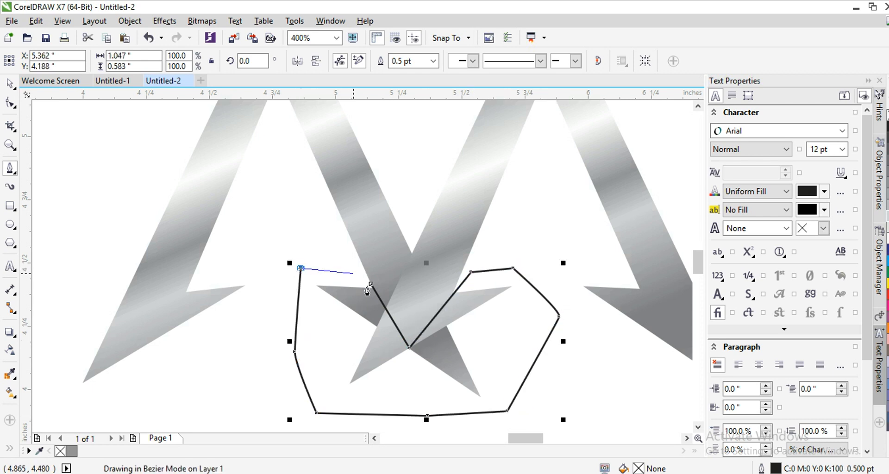
left_click(370, 284)
left_click(9, 83)
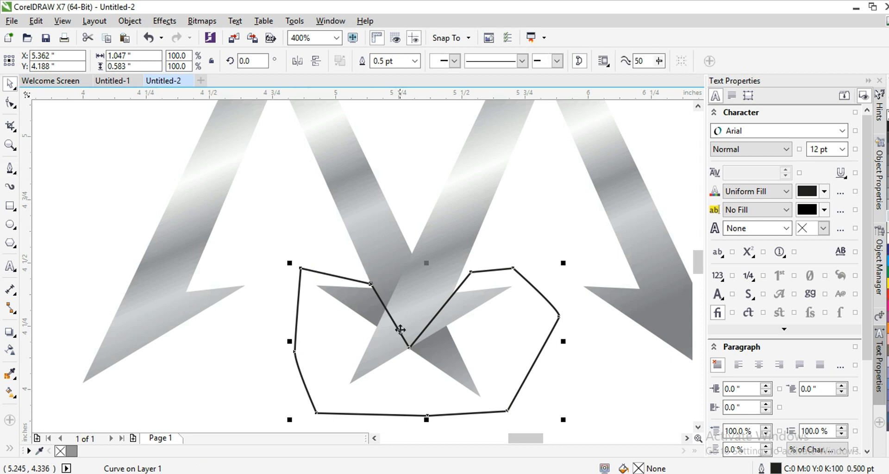
left_click(537, 252)
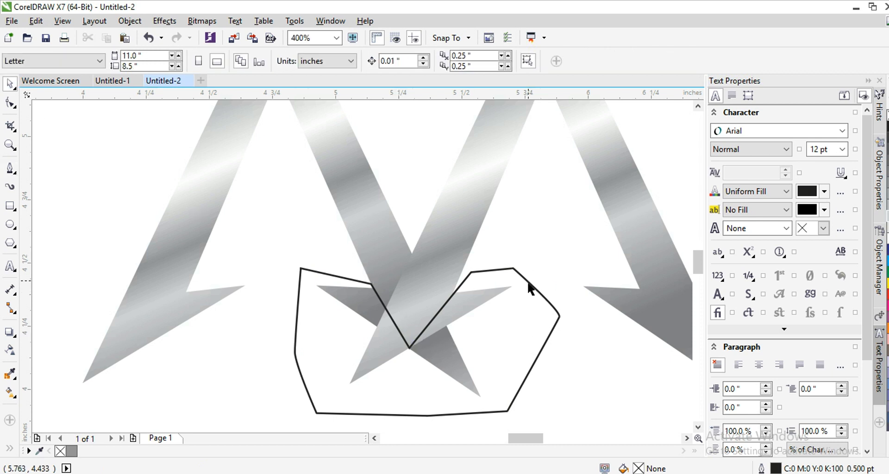
Step: Trim both overlapping letters with the pen outline to form a clean V joint, and delete the outline
left_click(527, 287)
left_click(453, 250, "shift")
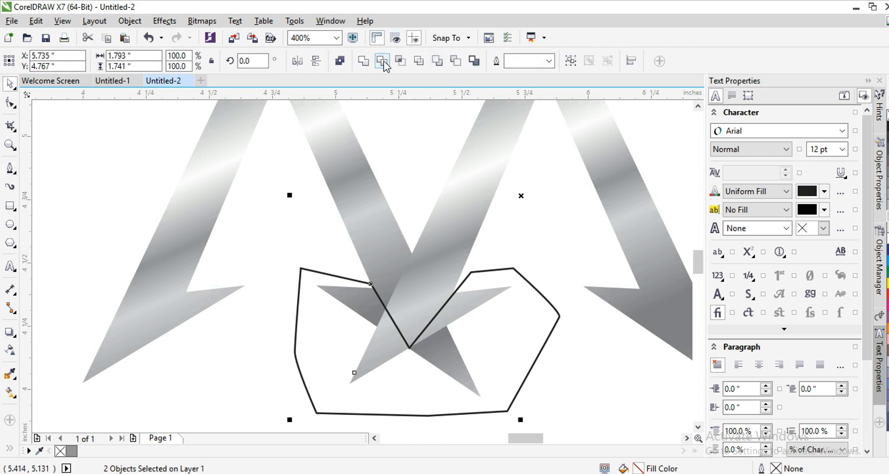
left_click(382, 60)
left_click(545, 303)
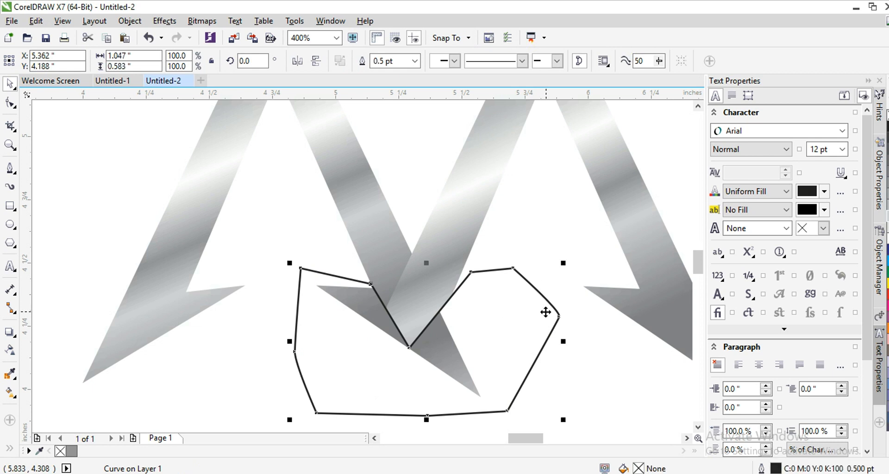
left_click(374, 250, "shift")
left_click(387, 64)
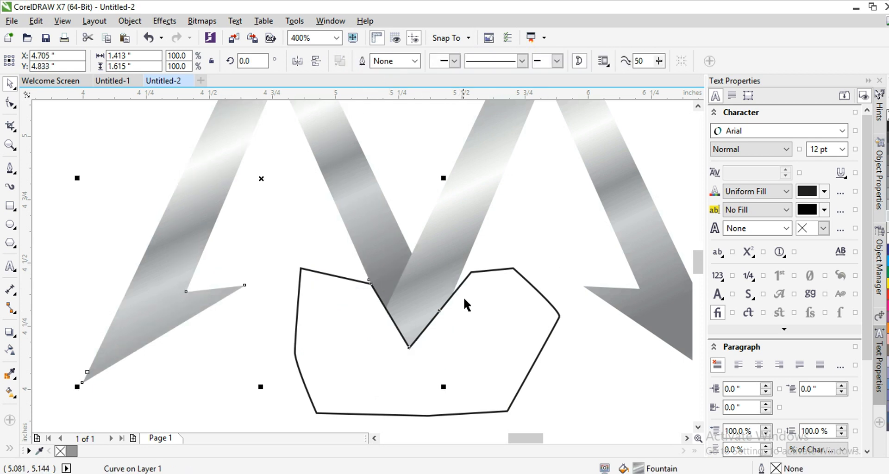
key("Delete")
Step: Fill the two trimmed letters with uniform 20% black and group them into one M shape
scroll(454, 333, "down", 2)
left_click_drag(307, 246, 581, 389)
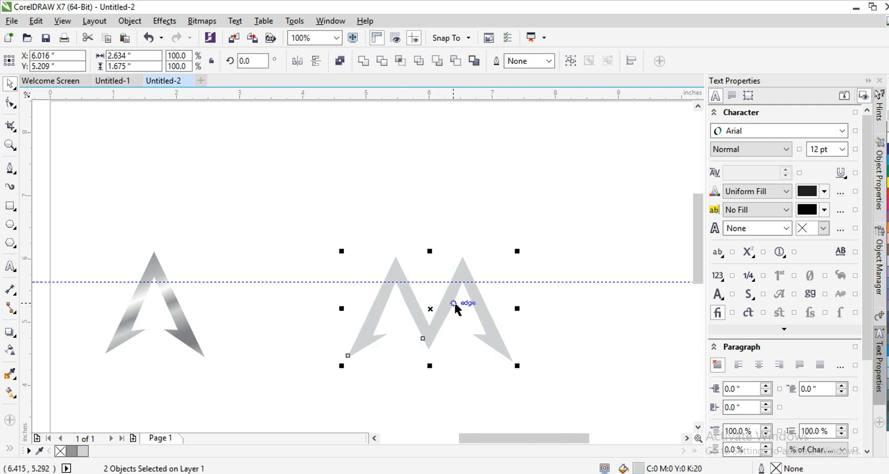
right_click(471, 297)
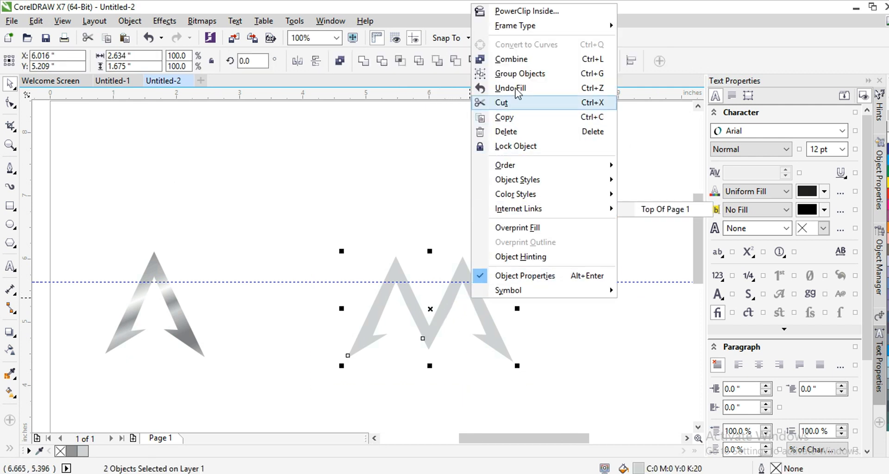
left_click(504, 75)
left_click(526, 306)
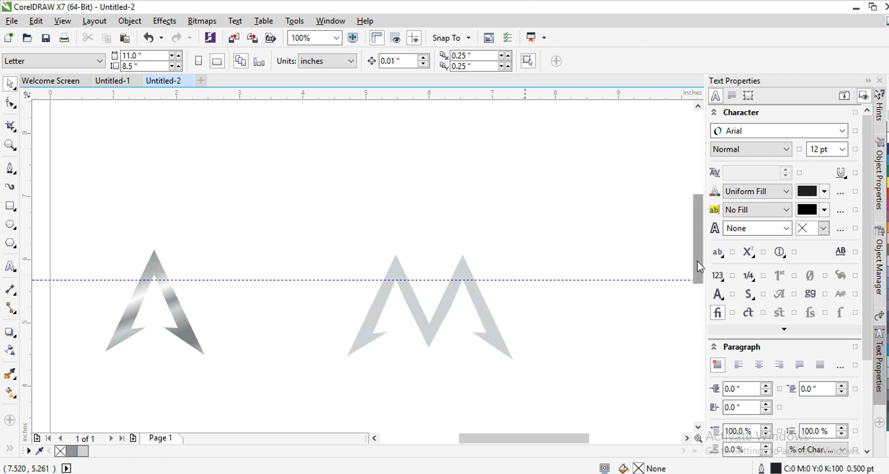
Step: Apply a linear fountain fill to the grouped M, running diagonally from its left peak to below its central V
left_click_drag(697, 261, 697, 277)
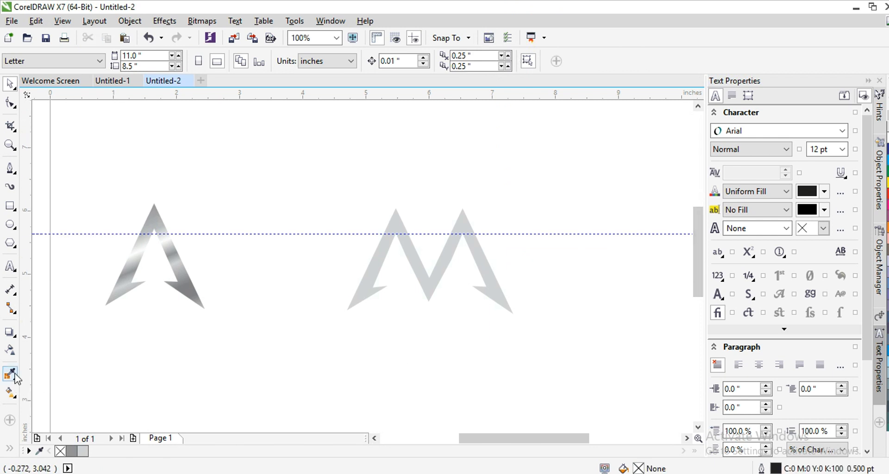
left_click(10, 392)
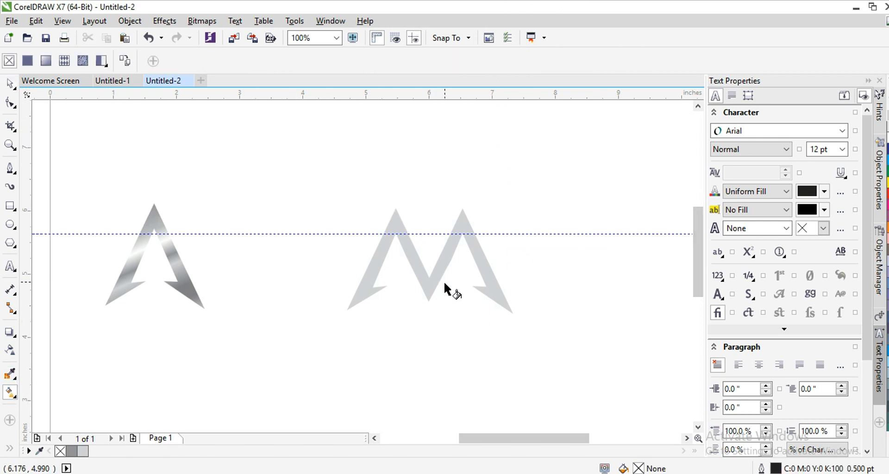
left_click(389, 237)
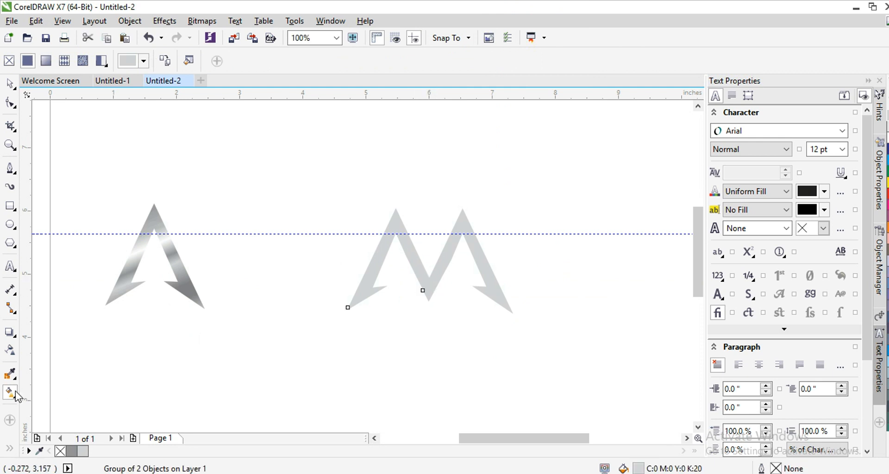
left_click_drag(389, 240, 447, 324)
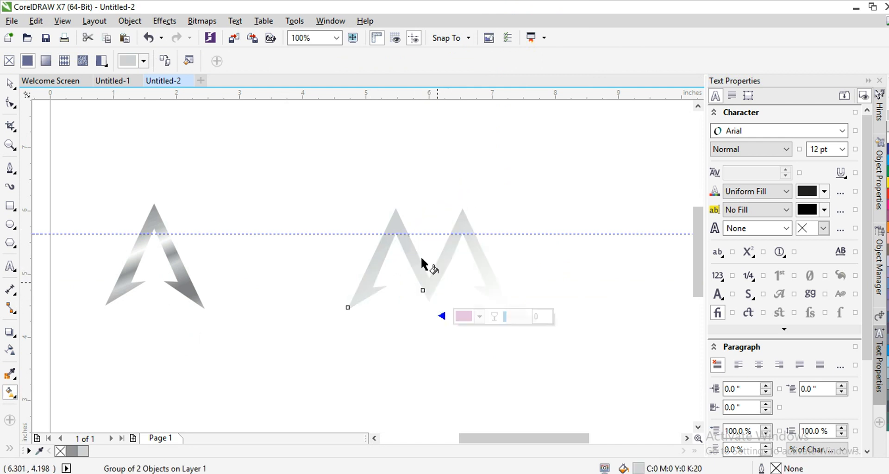
left_click_drag(395, 233, 385, 211)
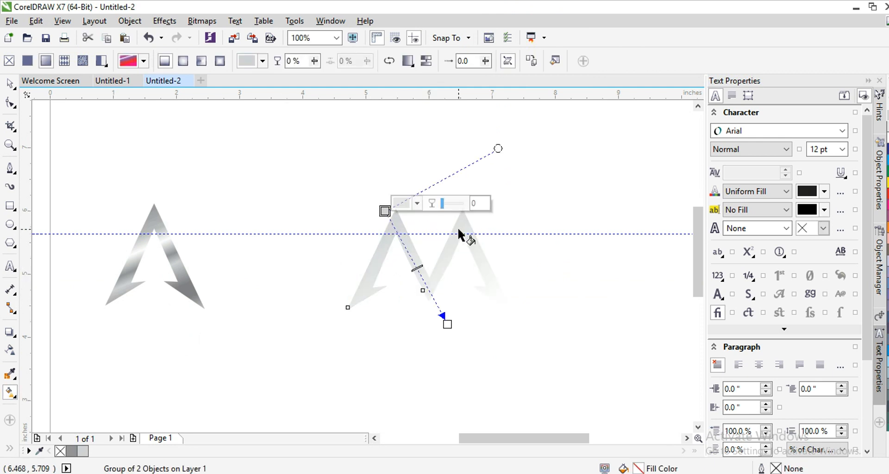
Step: Color both ends of the M's gradient red and add an orange node at 27%
scroll(458, 227, "up", 1)
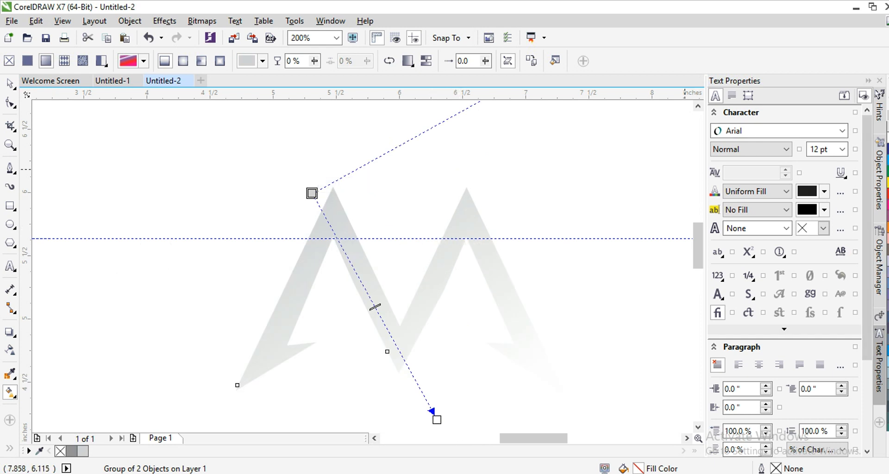
left_click(887, 450)
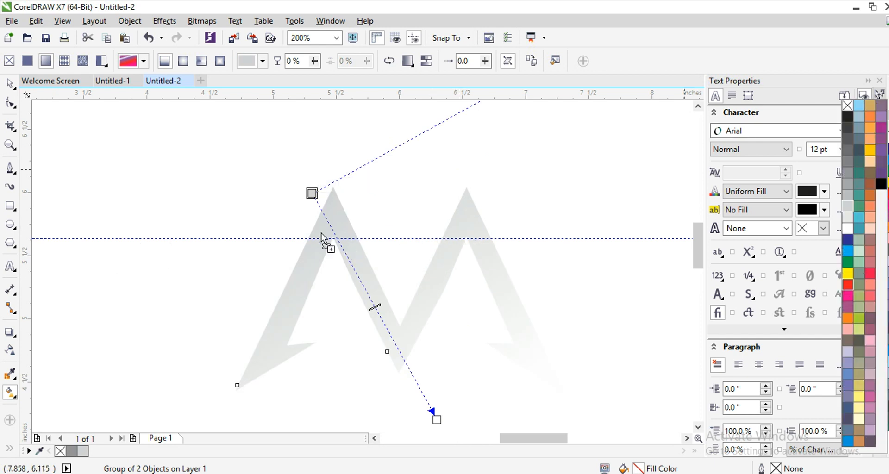
left_click_drag(313, 200, 312, 194)
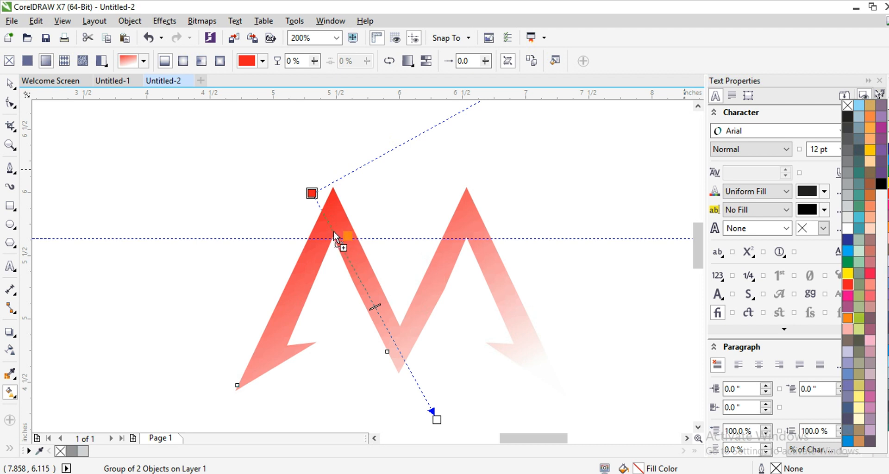
left_click_drag(334, 232, 342, 258)
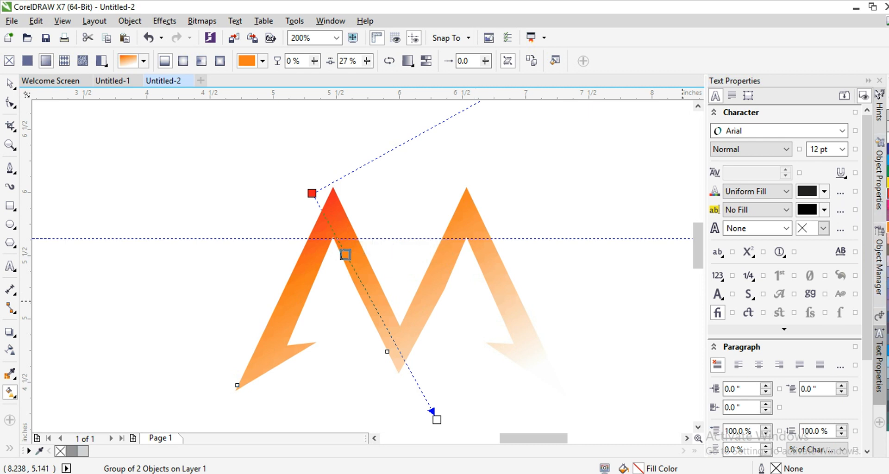
left_click_drag(579, 408, 437, 419)
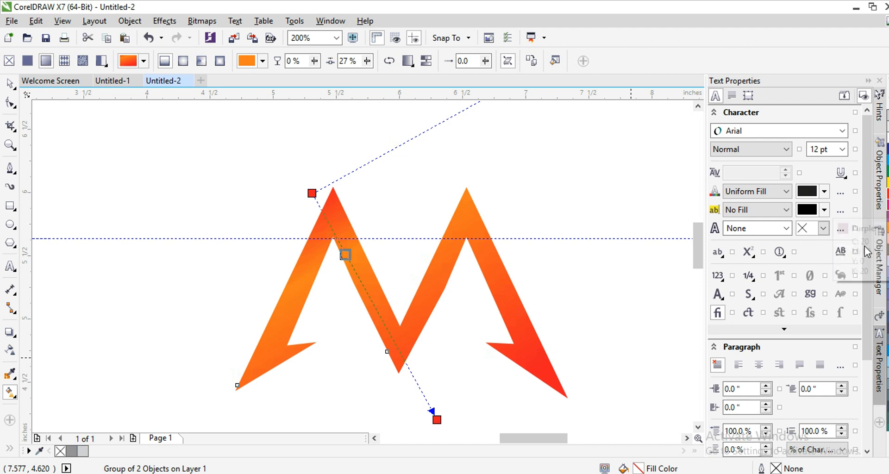
Step: Add a second orange node near the gradient's lower end and move the first orange node to 32%
left_click_drag(886, 235, 559, 324)
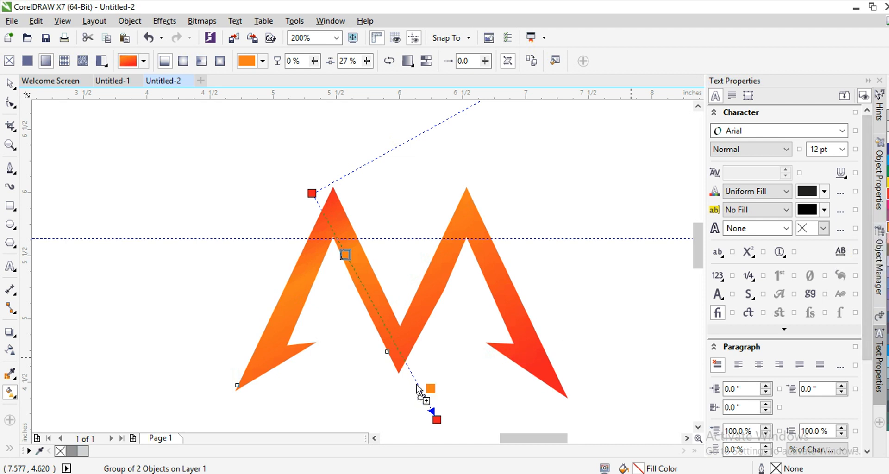
left_click_drag(416, 384, 417, 383)
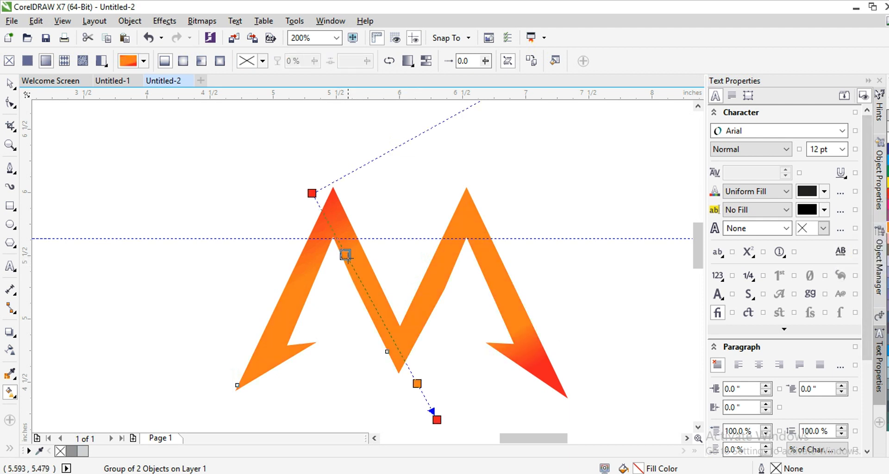
left_click(345, 255)
left_click_drag(345, 254, 351, 266)
Step: Reposition the gradient to start inside the M's left peak and end farther right, and add a red node between the orange ones
scroll(349, 273, "down", 1)
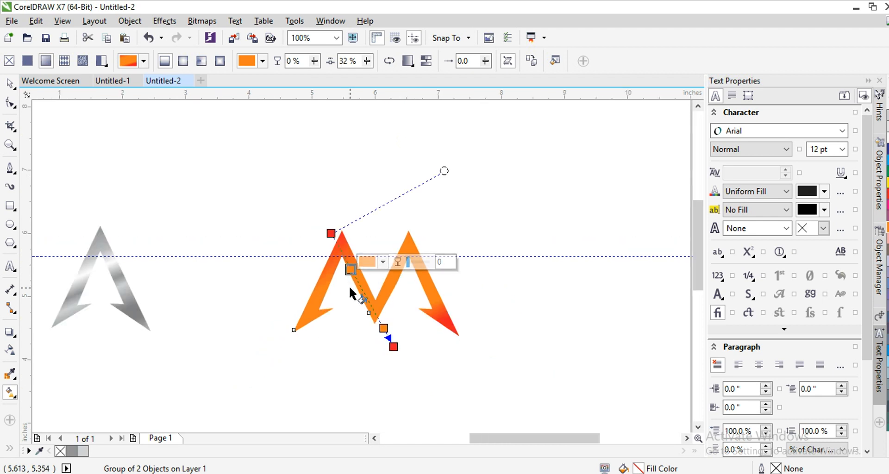
scroll(349, 284, "up", 1)
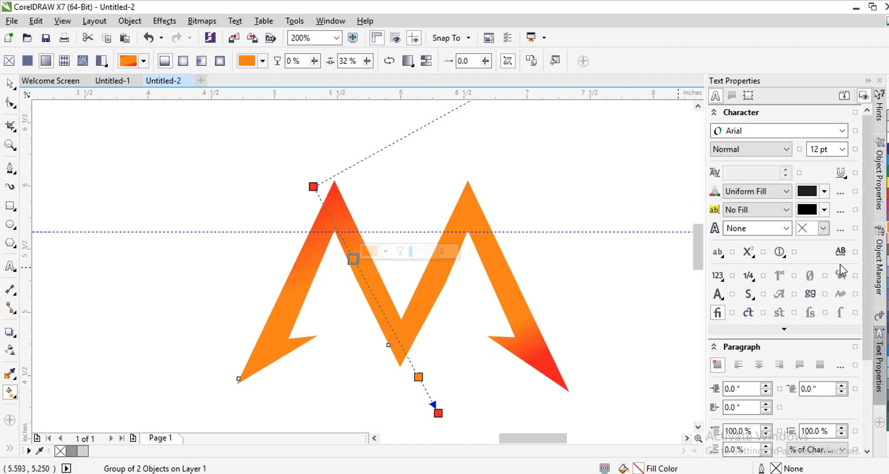
left_click_drag(313, 187, 293, 199)
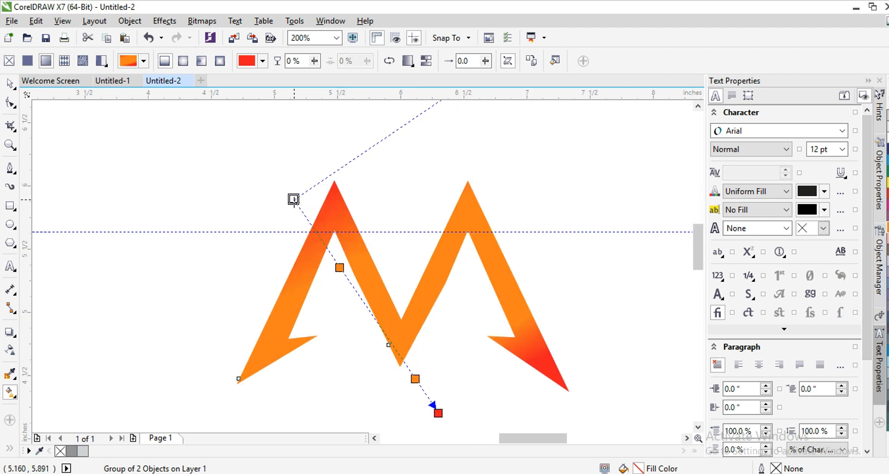
left_click_drag(431, 407, 472, 410)
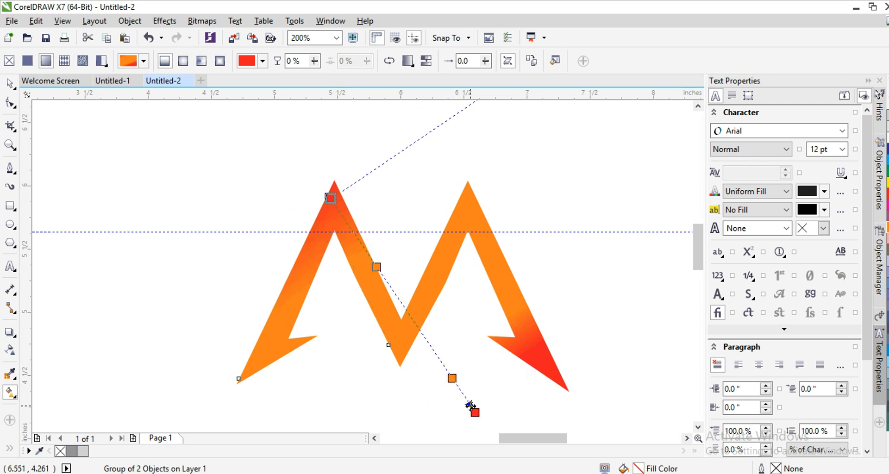
left_click_drag(329, 198, 335, 209)
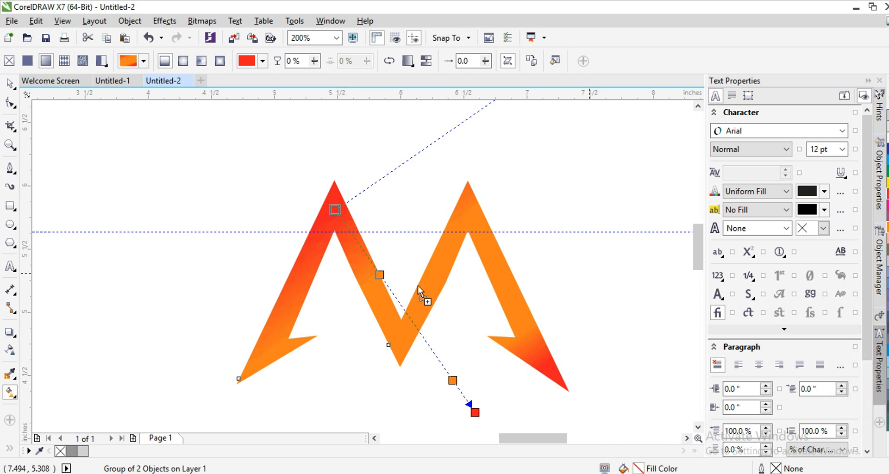
double_click(399, 305)
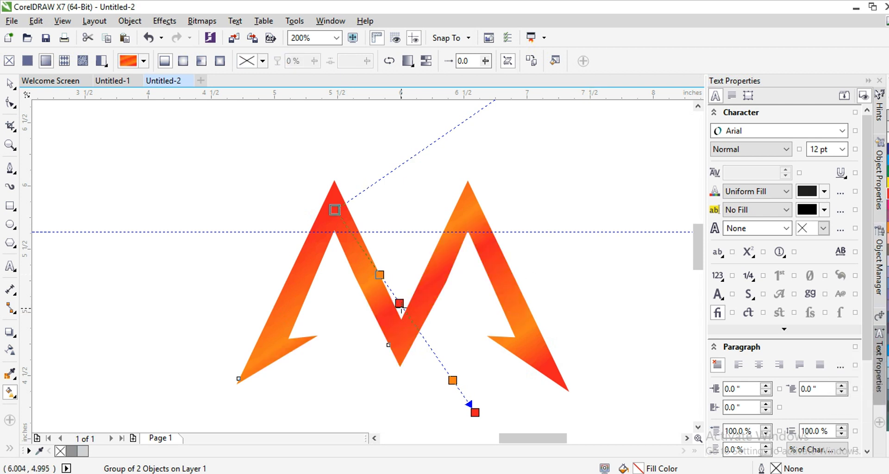
Step: Move the start of the M's gradient just outside the left peak and shift the middle red node to 54%
left_click_drag(399, 303, 396, 299)
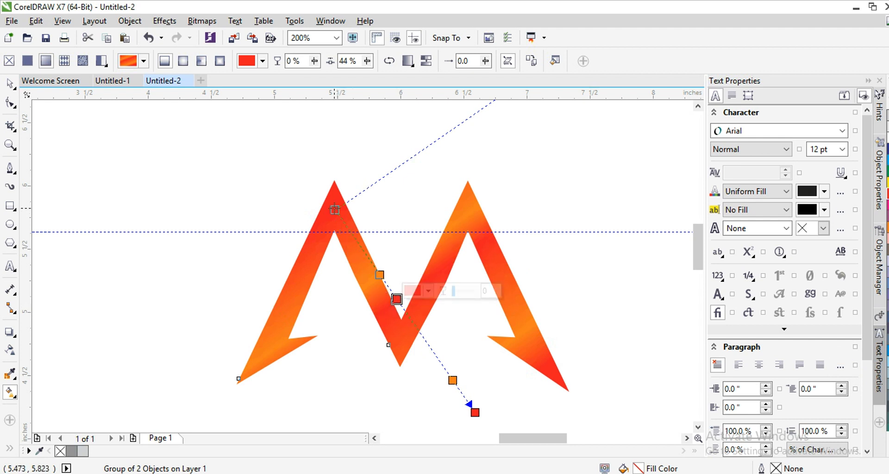
left_click_drag(334, 209, 323, 192)
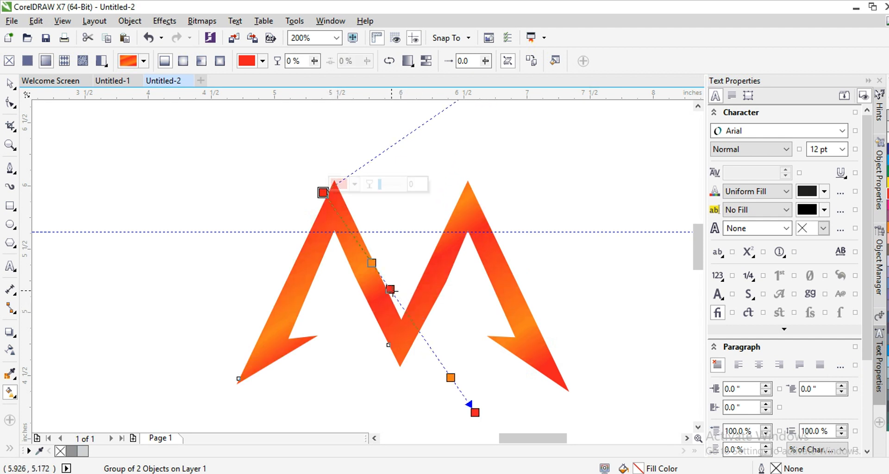
left_click_drag(390, 289, 399, 302)
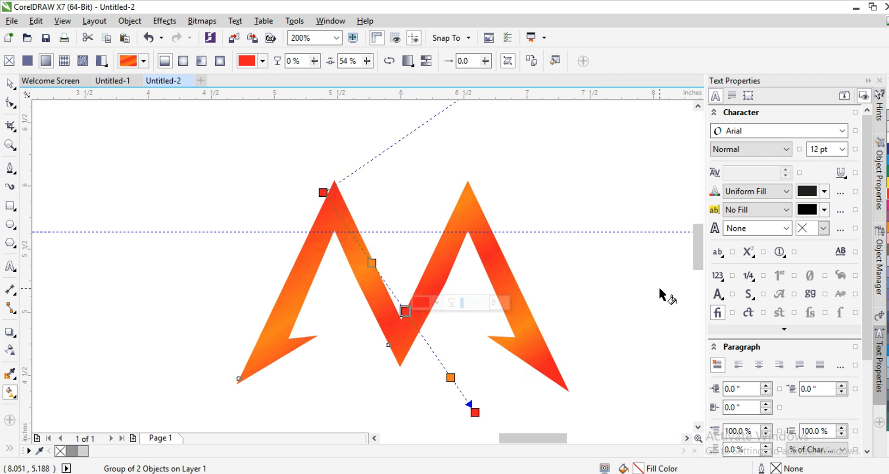
left_click(466, 373)
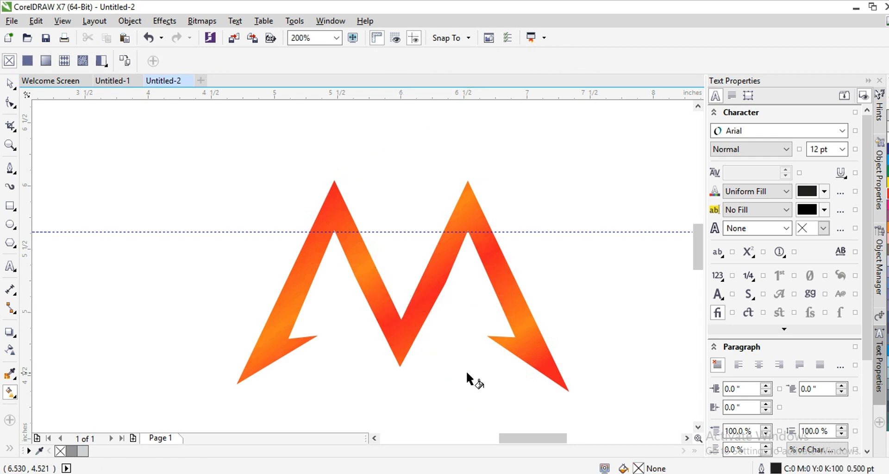
Step: Draw a closed four-sided shape, about 0.36 by 0.53 inches, along the bulging inner edge of the M's right-hand central stroke
left_click(10, 169)
scroll(455, 295, "up", 1)
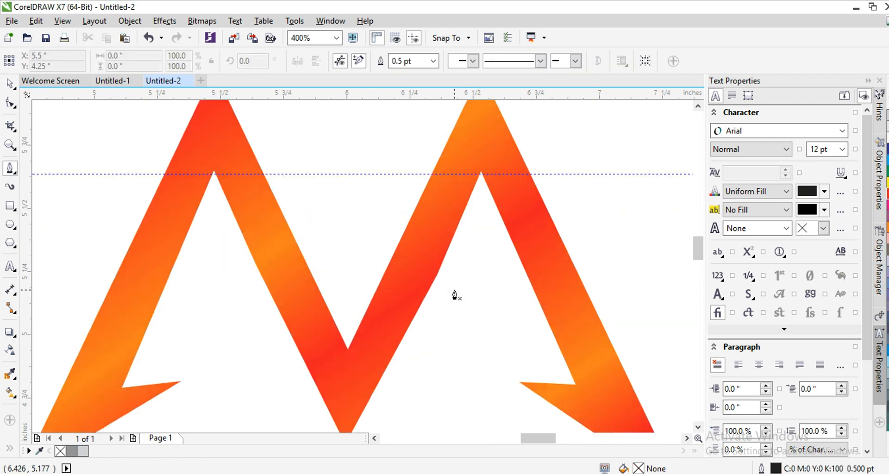
left_click(457, 226)
left_click(408, 329)
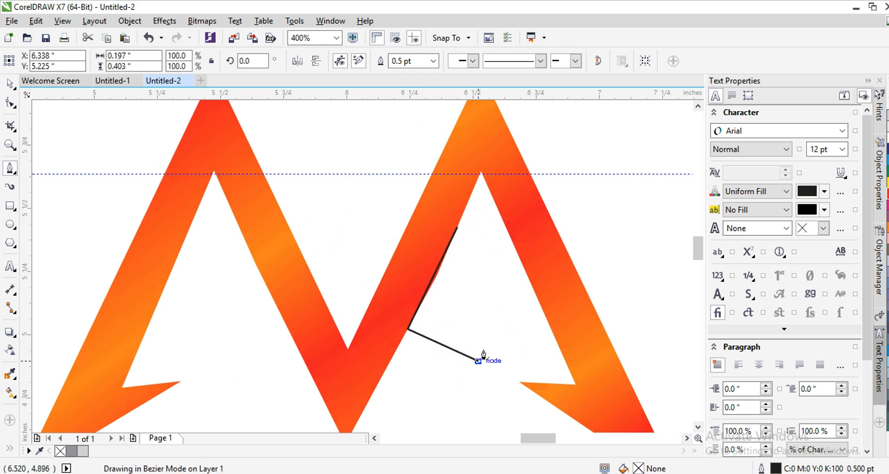
left_click(478, 360)
left_click(498, 319)
left_click(457, 226)
key("space")
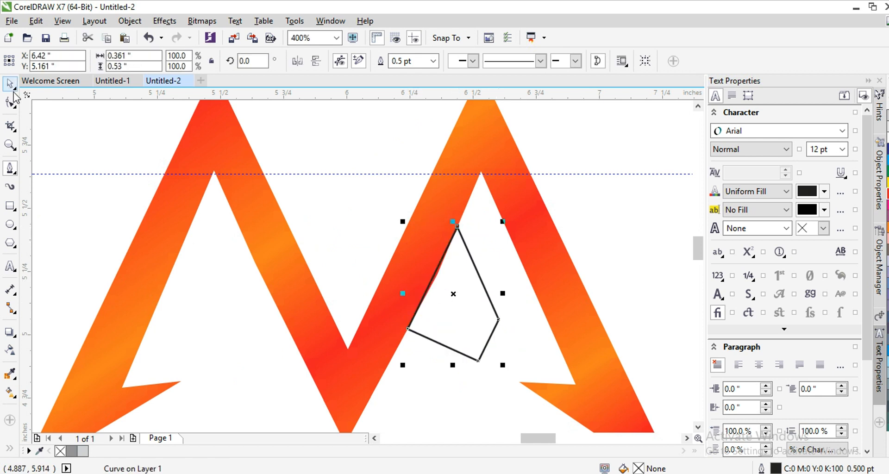
Step: Trim the M with the four-sided shape to straighten the stroke's edge, and delete the cutting shape
left_click(471, 163, "shift")
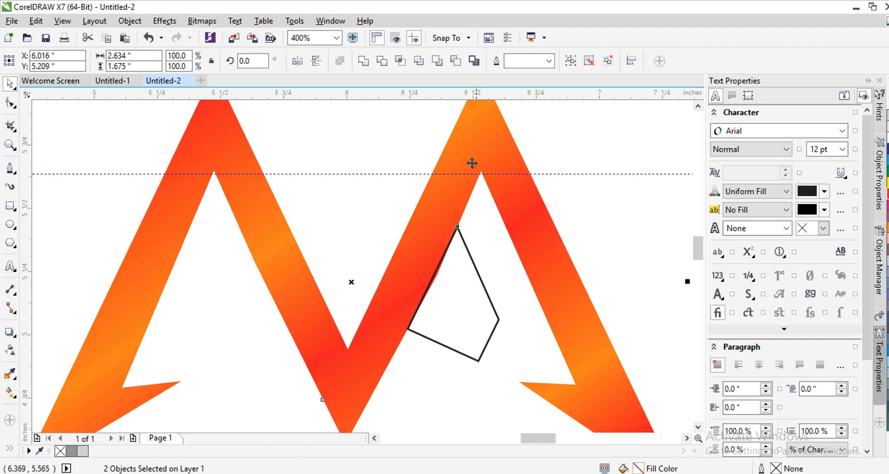
left_click(382, 60)
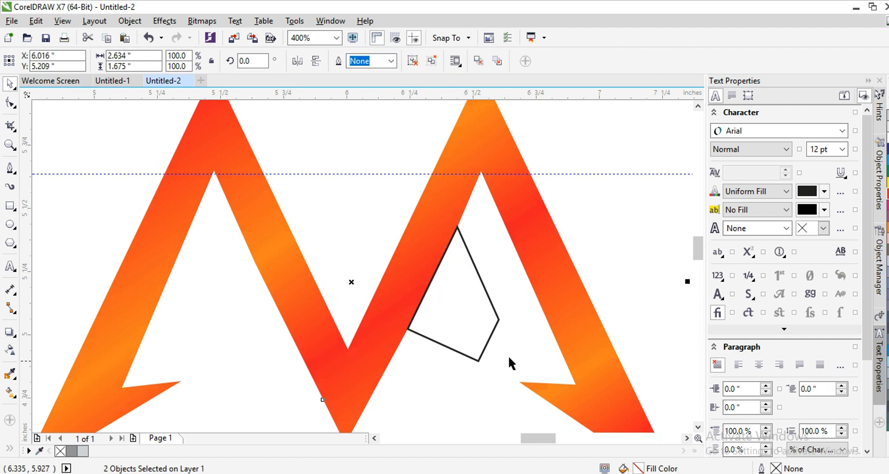
left_click(497, 321)
key("Delete")
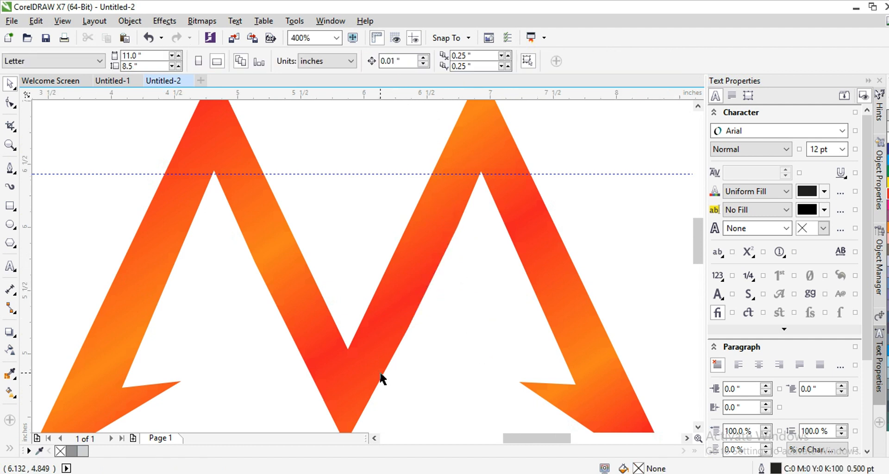
scroll(381, 377, "down", 2)
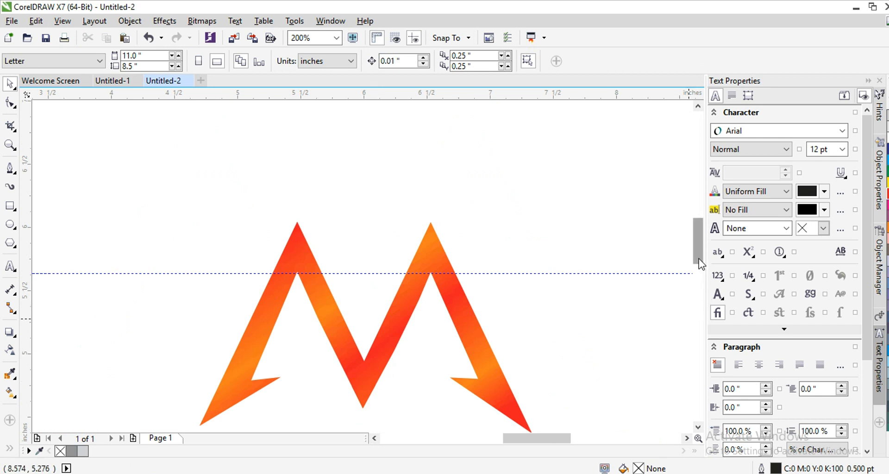
scroll(698, 278, "down", 1)
scroll(367, 294, "up", 2)
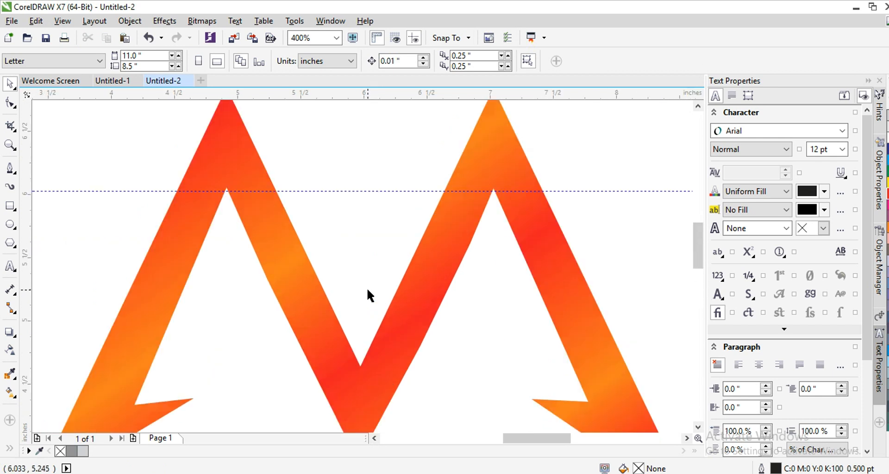
scroll(366, 287, "down", 2)
scroll(433, 366, "down", 2)
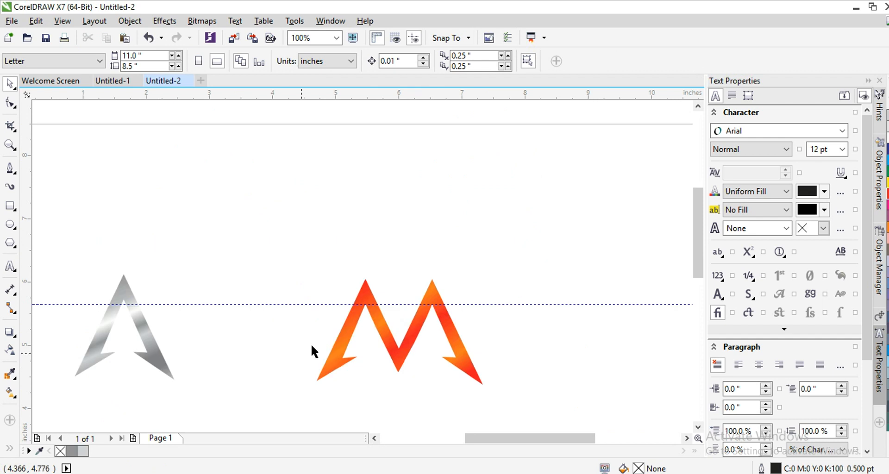
Step: Add a gold node at 45% of the M's gradient, between the first orange node and the middle red node
left_click(391, 345)
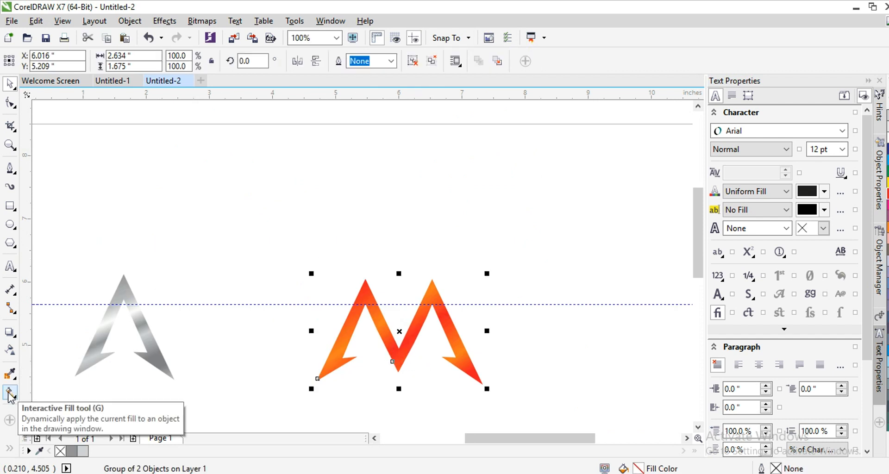
left_click(9, 394)
scroll(326, 374, "up", 2)
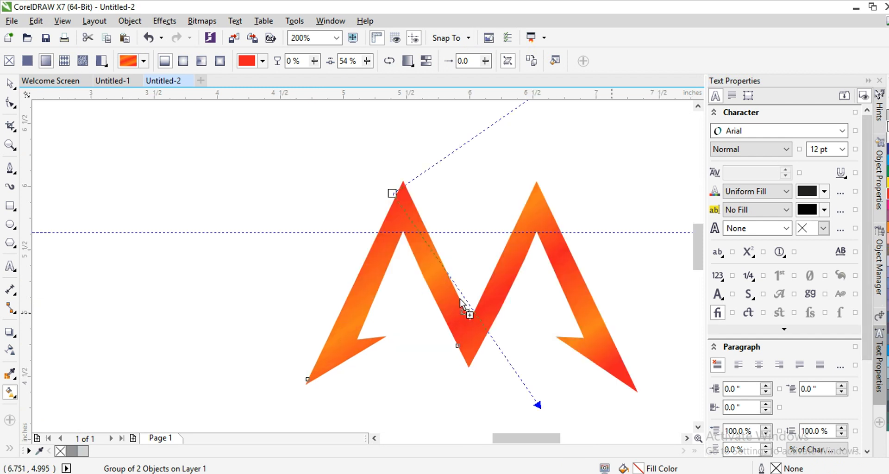
double_click(460, 299)
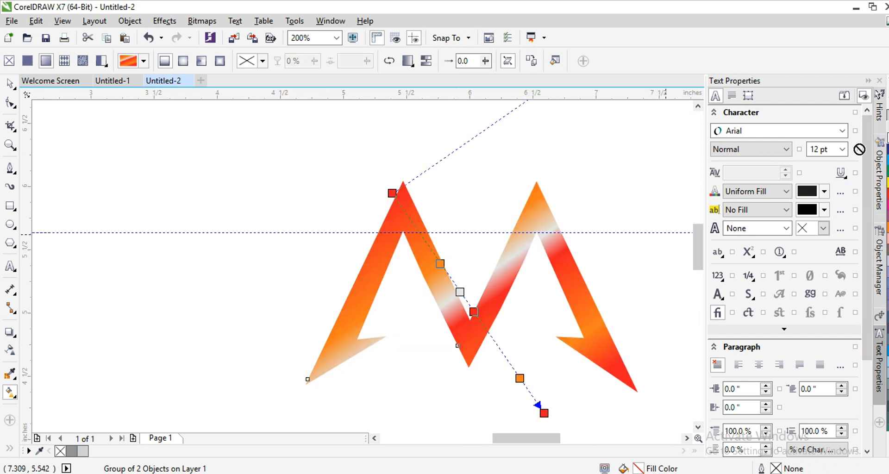
left_click(460, 293)
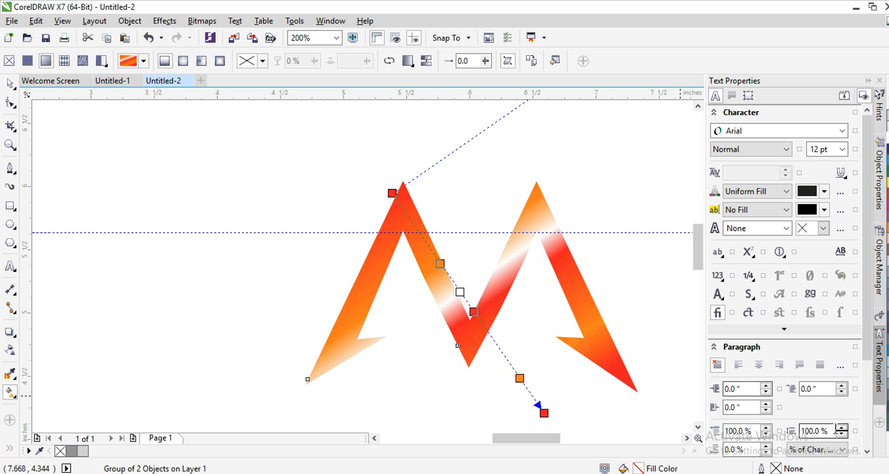
left_click(880, 451)
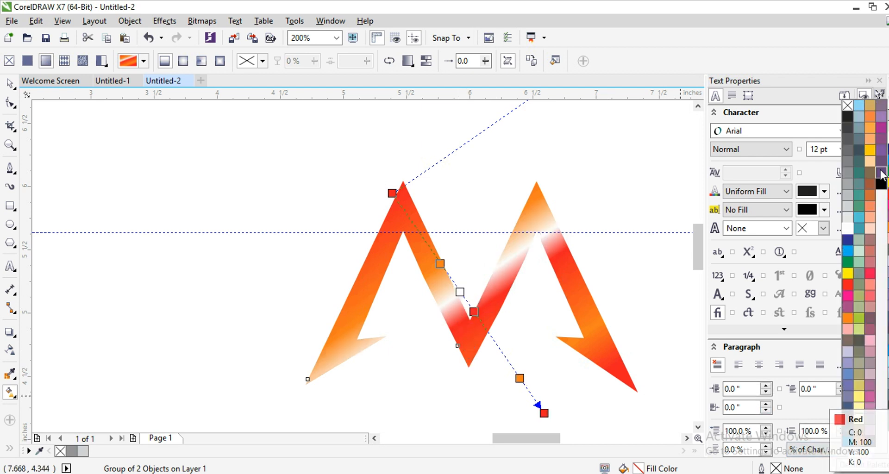
left_click_drag(869, 150, 671, 266)
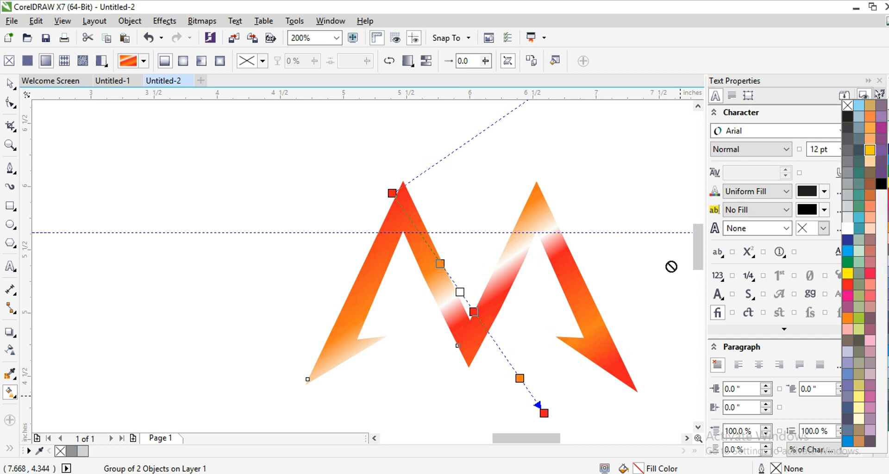
left_click_drag(460, 290, 456, 288)
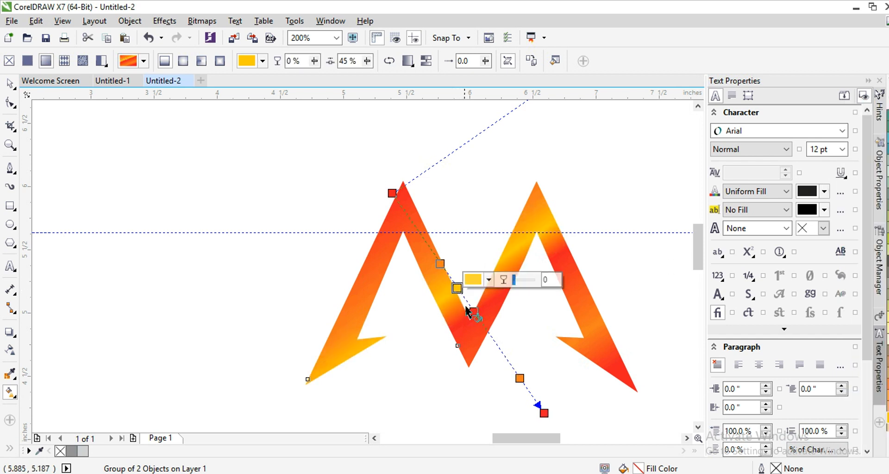
Step: Add a second gold node before the middle red one, and reposition the first orange node to 30%, the red to 59% and the first gold to 39%
left_click(442, 263)
left_click_drag(443, 260, 440, 255)
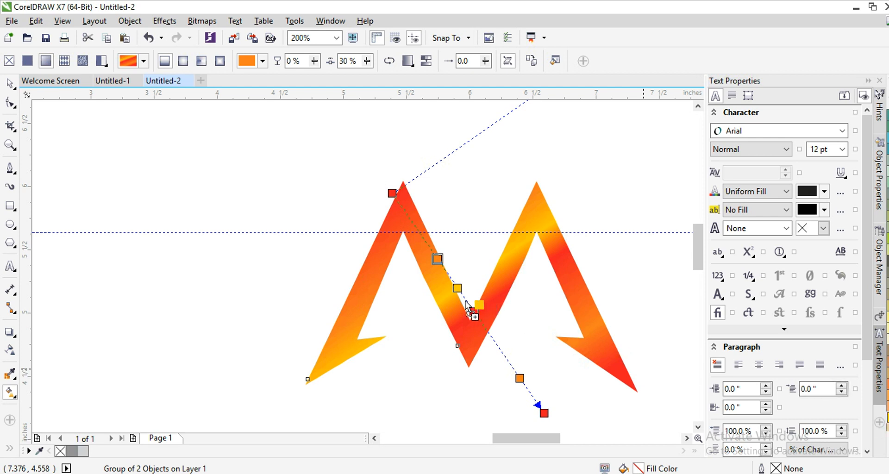
double_click(469, 309)
left_click(474, 312)
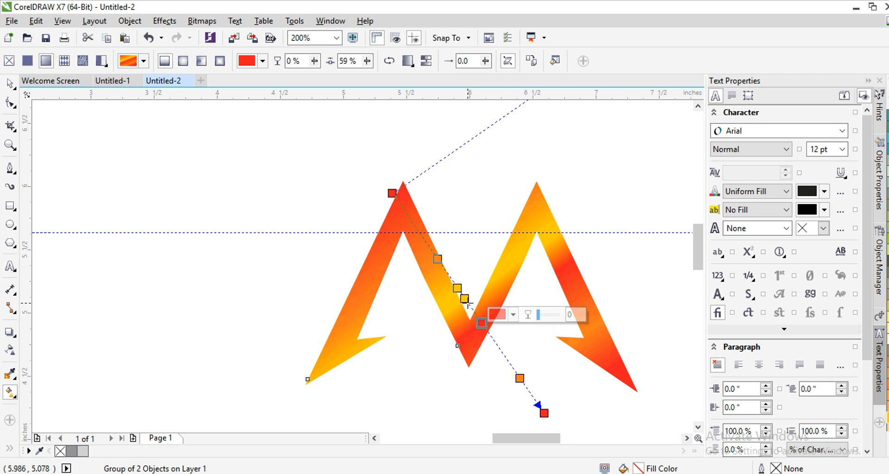
left_click_drag(468, 300, 450, 279)
left_click(510, 334)
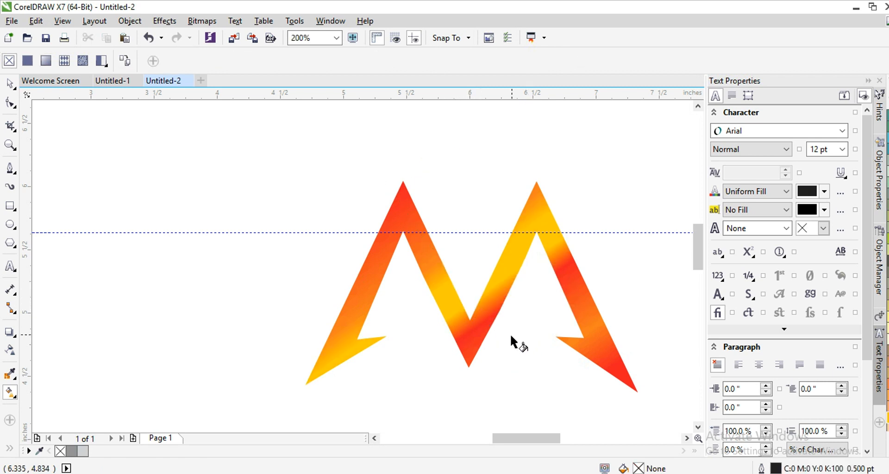
Step: Add a light orange node between the two gold nodes of the M's gradient
scroll(502, 343, "down", 2)
scroll(518, 337, "up", 2)
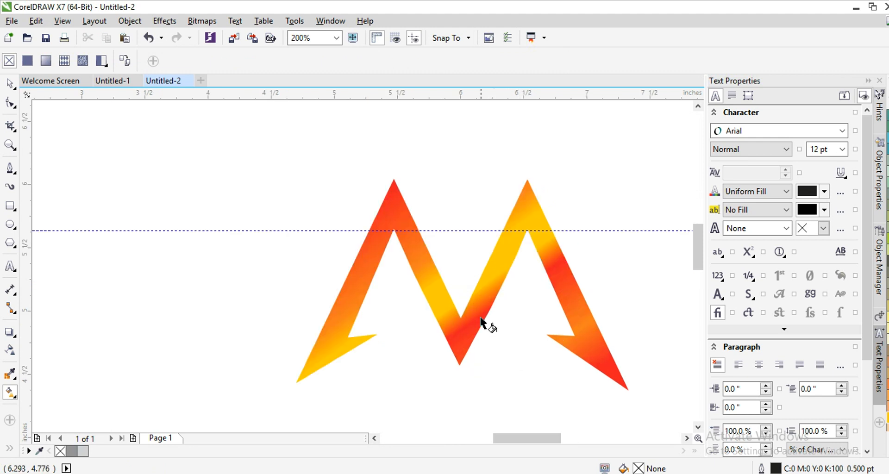
left_click(477, 297)
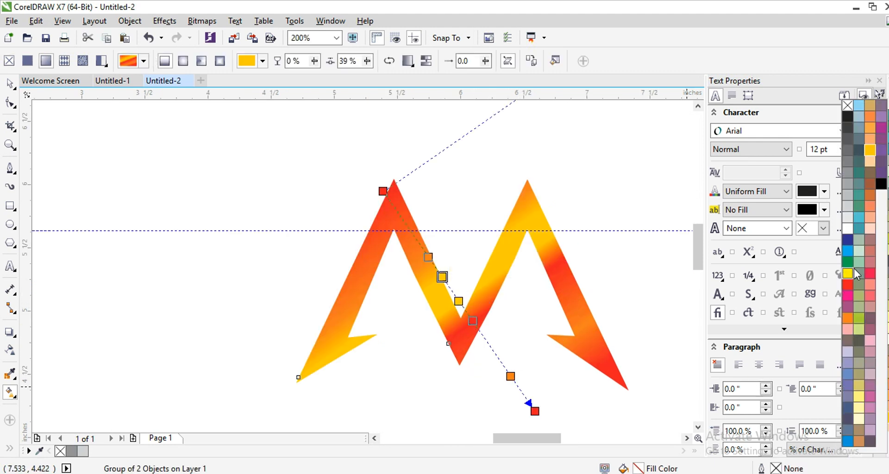
left_click_drag(870, 128, 612, 255)
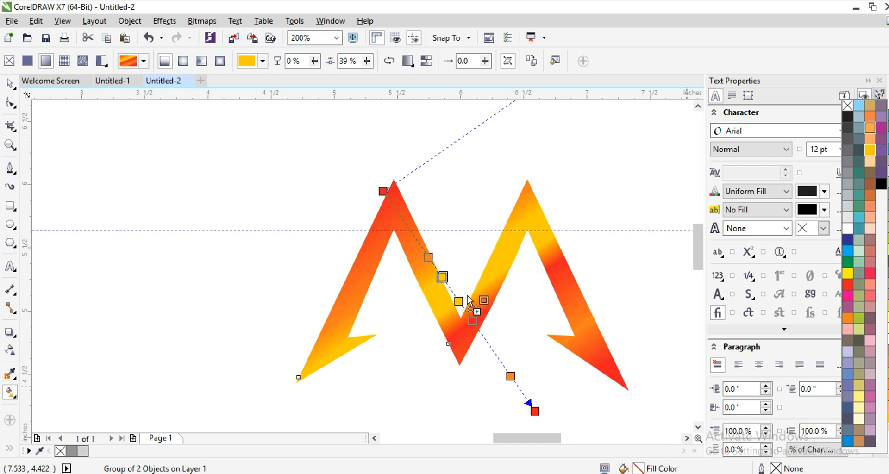
left_click_drag(469, 300, 469, 301)
left_click(553, 151)
left_click_drag(863, 137, 449, 288)
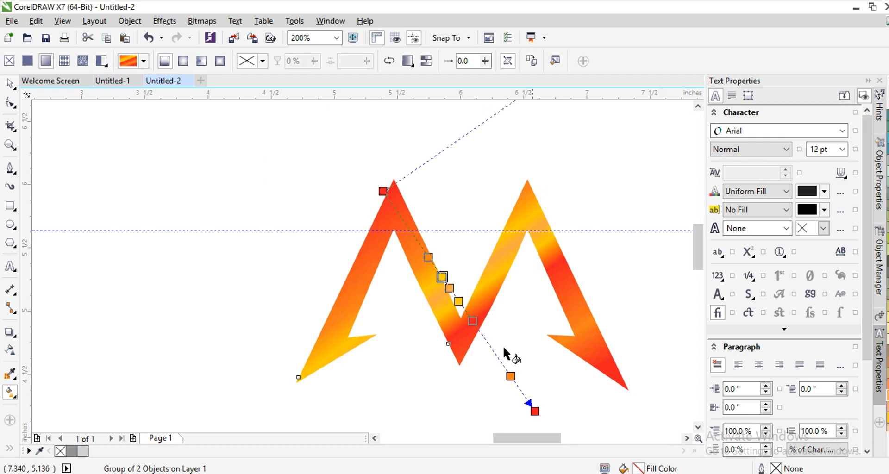
left_click(593, 289)
scroll(459, 357, "down", 1)
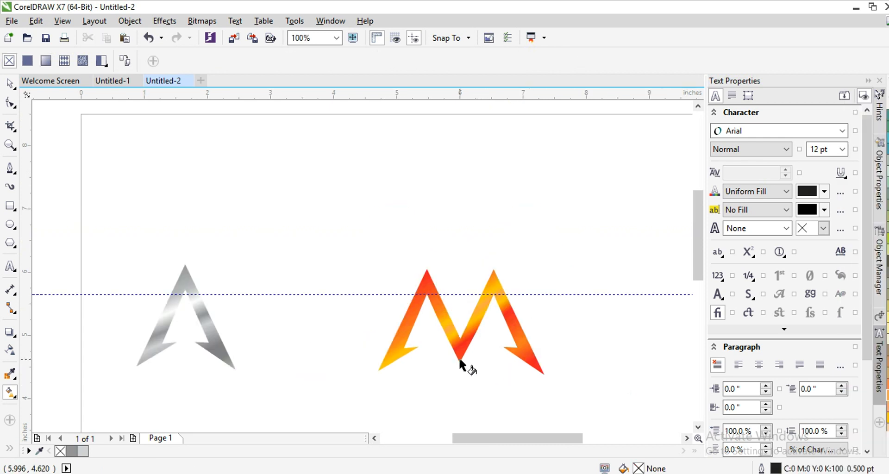
Step: Recolor the light orange node between the two gold nodes to pale yellow for a highlight across the M
scroll(482, 357, "up", 1)
left_click(422, 309)
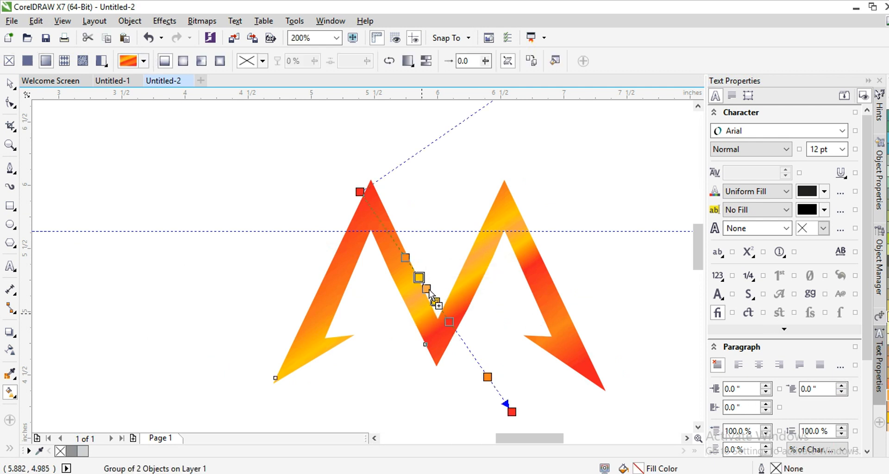
left_click_drag(431, 296, 473, 307)
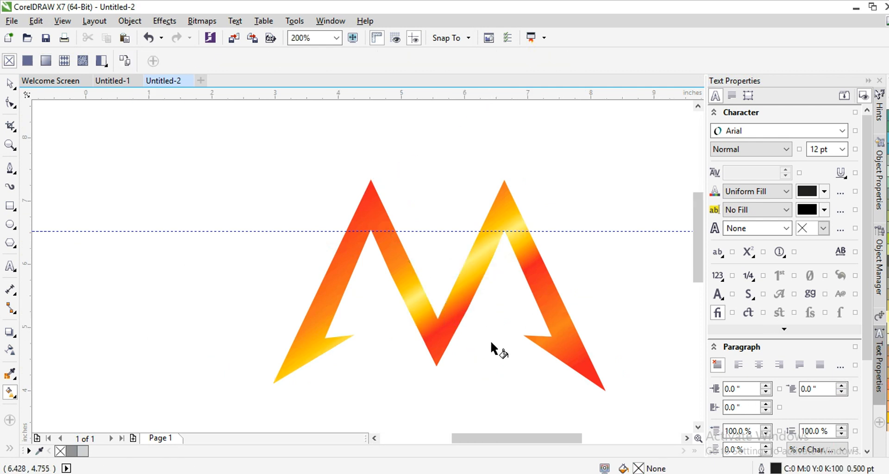
scroll(490, 340, "down", 1)
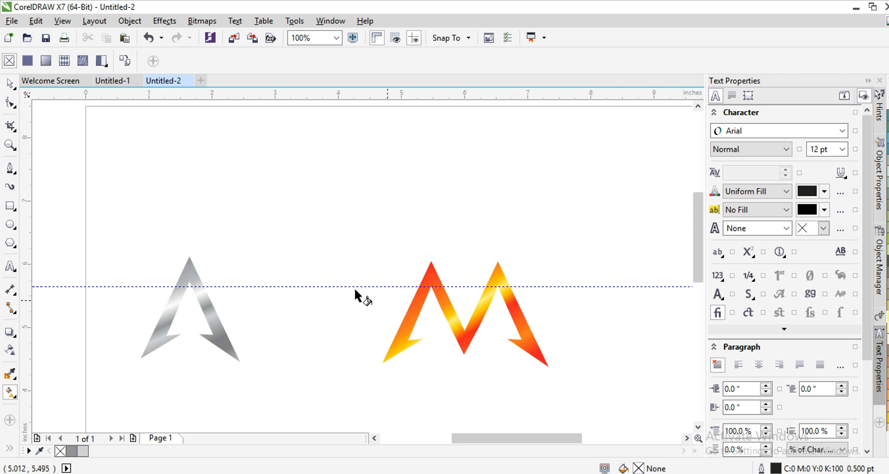
Step: Extrude the metallic A downward with the vanishing point at about 0.1, -0.961 inches
left_click(10, 83)
left_click(174, 284)
key("Escape")
left_click(194, 294)
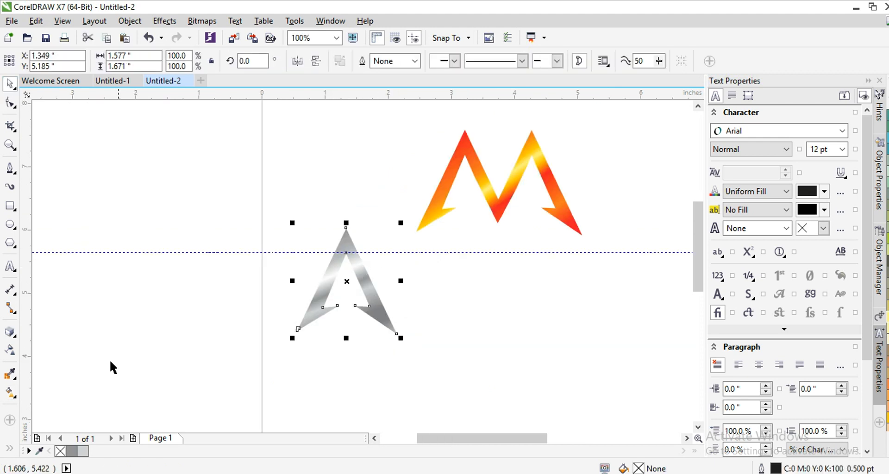
left_click(10, 332)
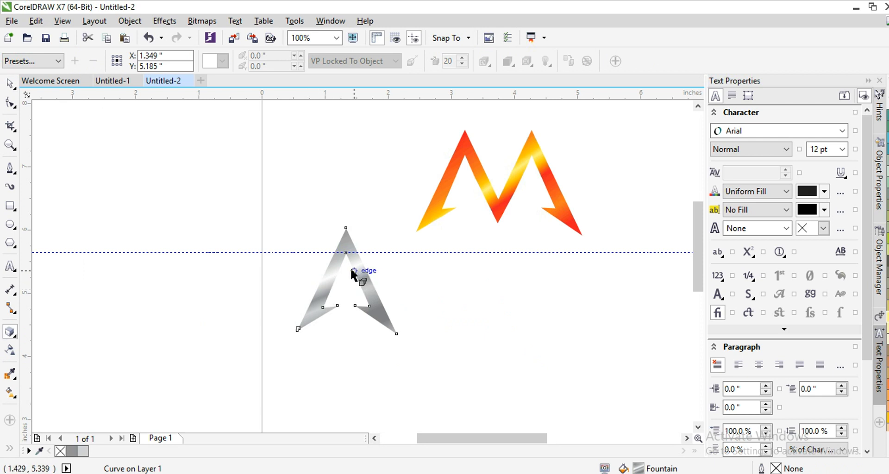
left_click_drag(347, 277, 353, 342)
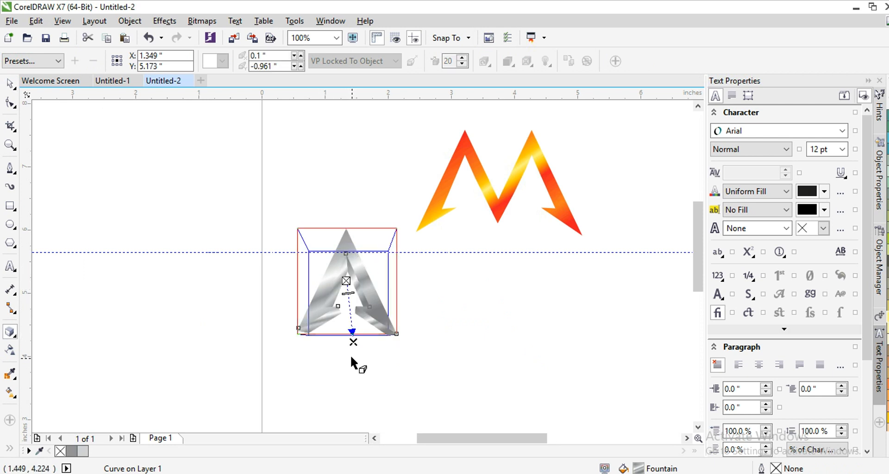
scroll(343, 331, "up", 1)
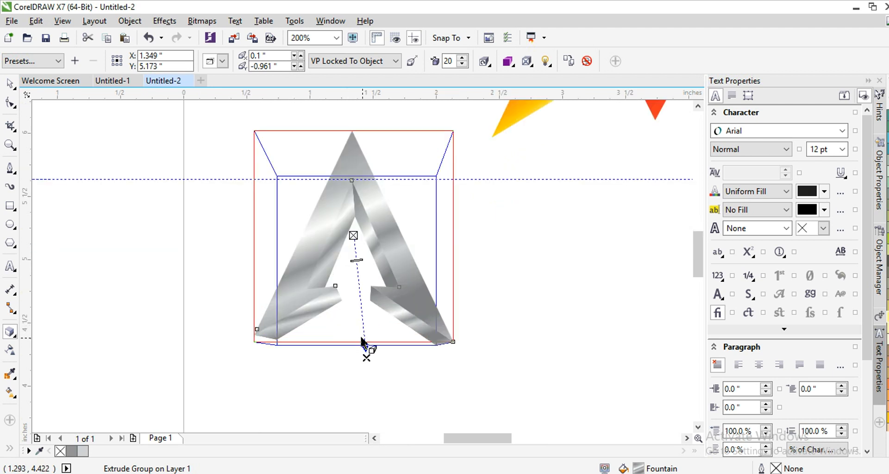
Step: Compare the A's extrusion types, settle on Big Front, and move its vanishing point to about 0.012, -0.654 inches
left_click(222, 61)
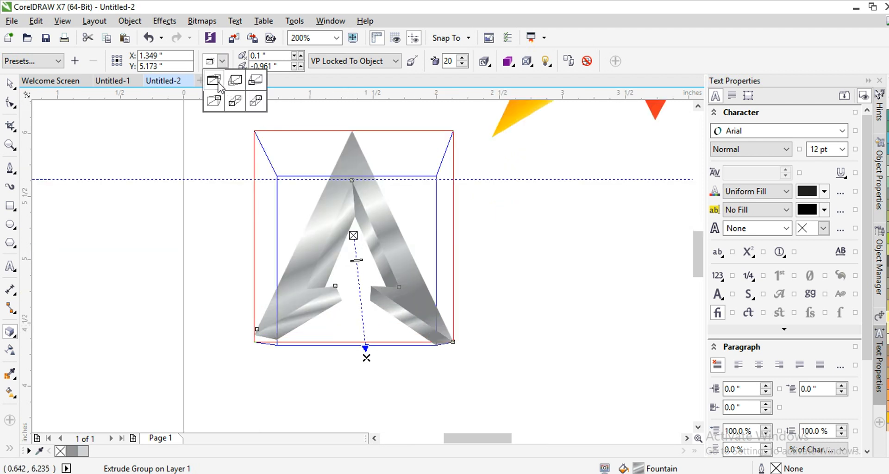
left_click(220, 87)
left_click(222, 60)
left_click(237, 85)
left_click(222, 61)
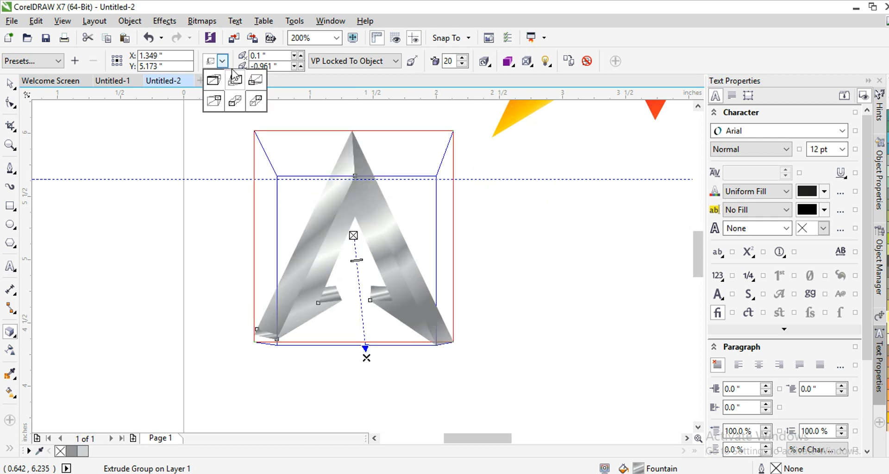
left_click(256, 85)
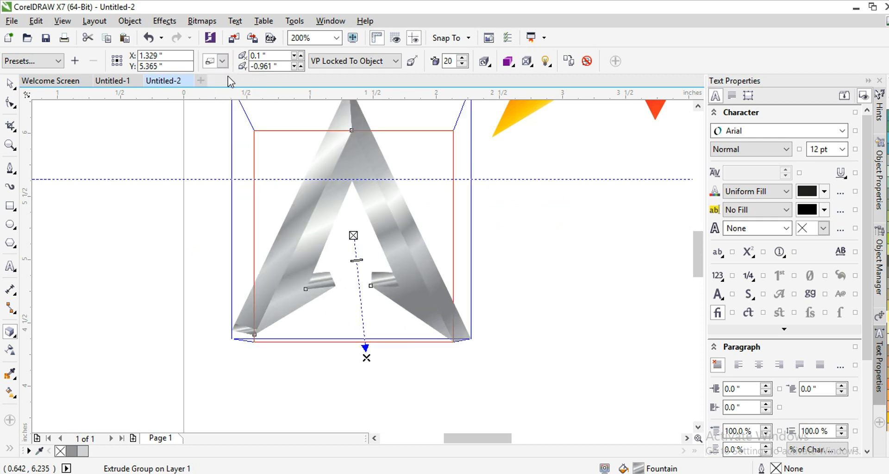
left_click(222, 60)
left_click(215, 104)
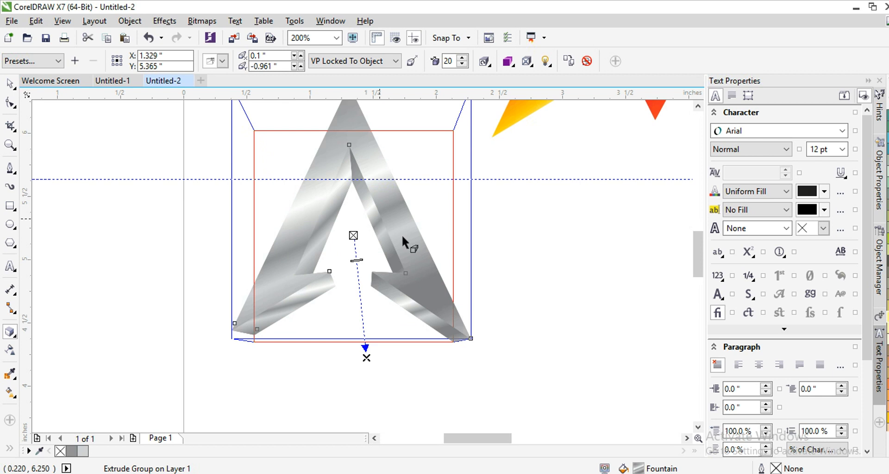
mouse_move(366, 359)
left_mouse_down()
mouse_move(365, 371)
mouse_move(352, 194)
mouse_move(342, 243)
mouse_move(355, 266)
mouse_move(367, 261)
mouse_move(354, 274)
mouse_move(355, 295)
left_mouse_up()
scroll(544, 259, "down", 1)
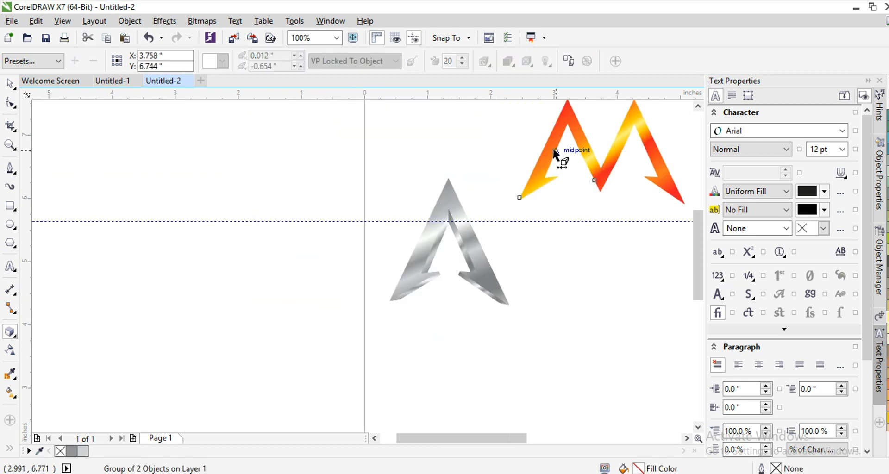
Step: Move the gradient M to the left of the silver A, centred at about X -1.402, Y 5.839 inches
key("space")
left_click(569, 164)
left_click_drag(602, 164, 277, 193)
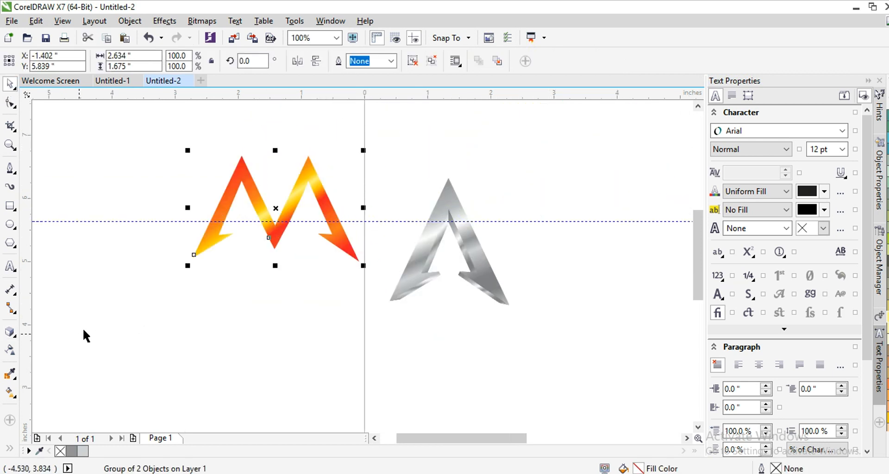
Step: Extrude the gradient M downward and place its vanishing point at about -0.226, -1.11 inches
left_click(10, 331)
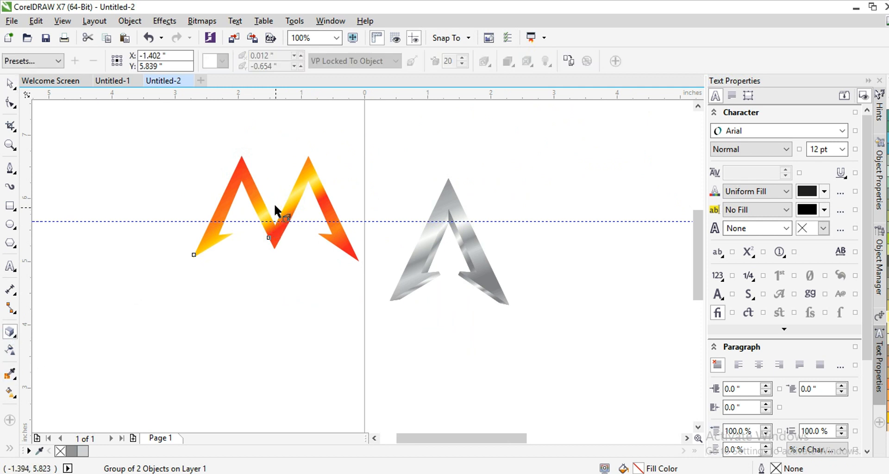
left_click_drag(277, 221, 274, 292)
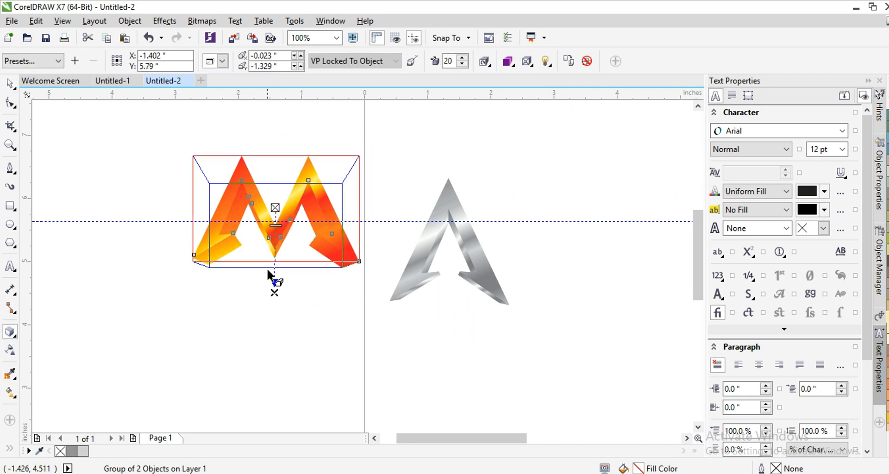
scroll(269, 215, "up", 1)
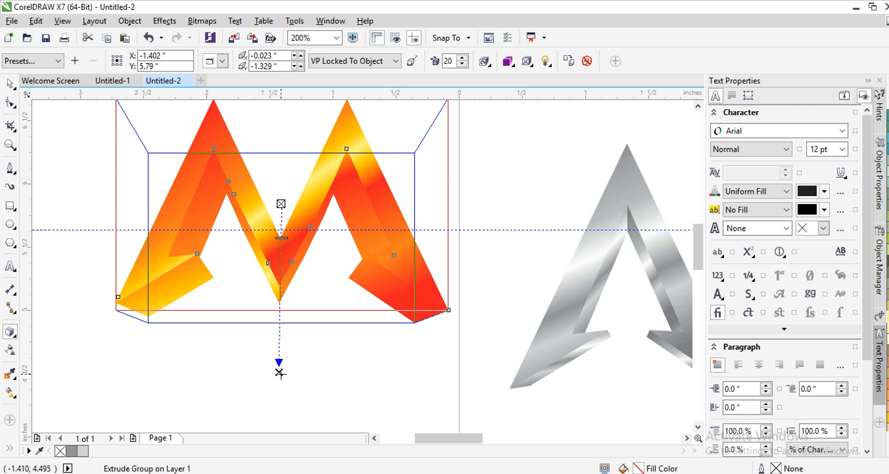
left_click_drag(281, 371, 253, 344)
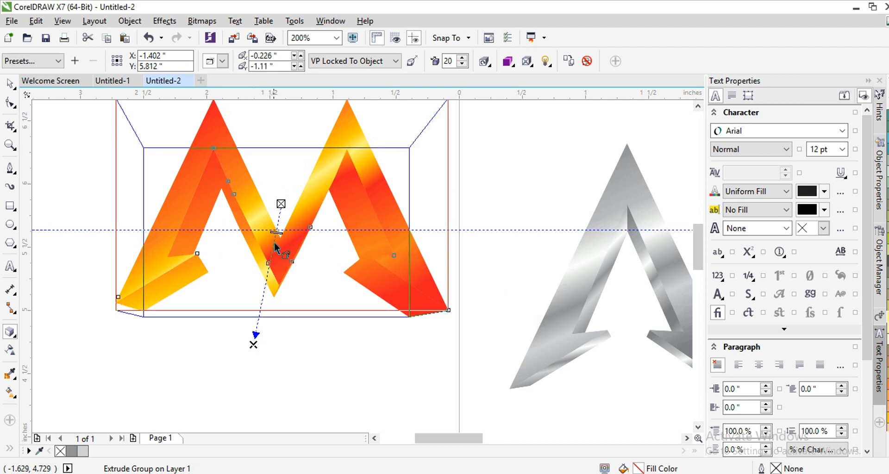
Step: Try the Small Front and Big Back extrusion types on the M, then restore Small Back
left_click(222, 61)
left_click(237, 78)
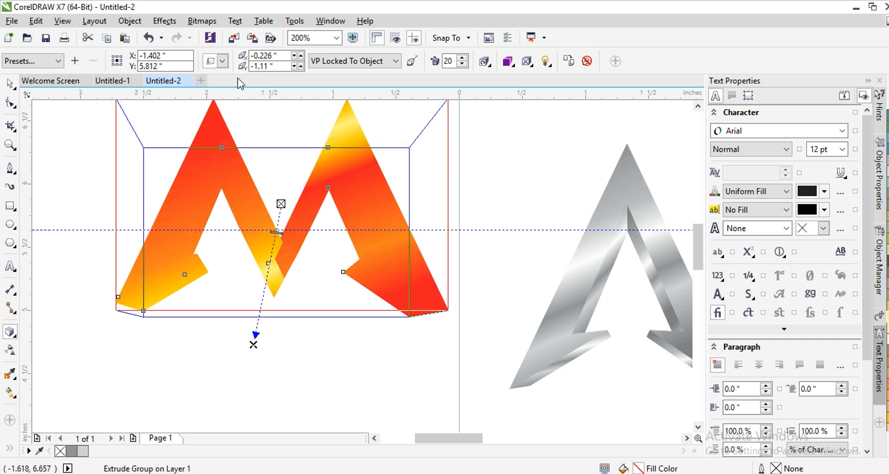
left_click(223, 62)
left_click(250, 86)
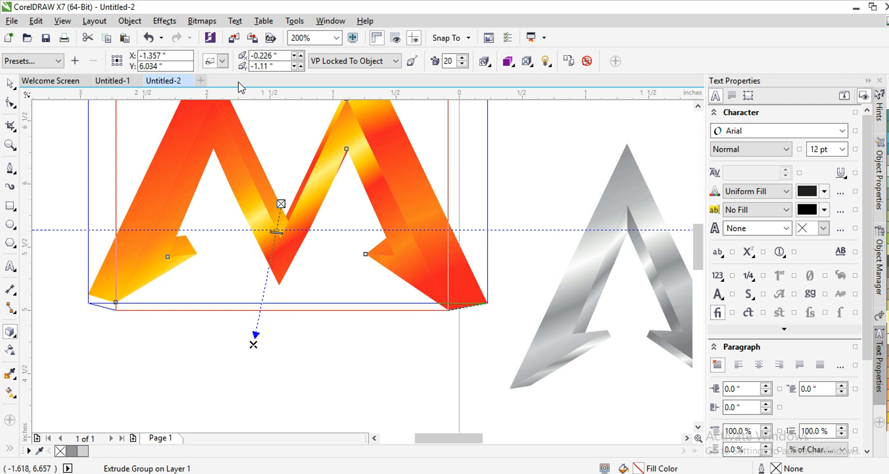
left_click(223, 60)
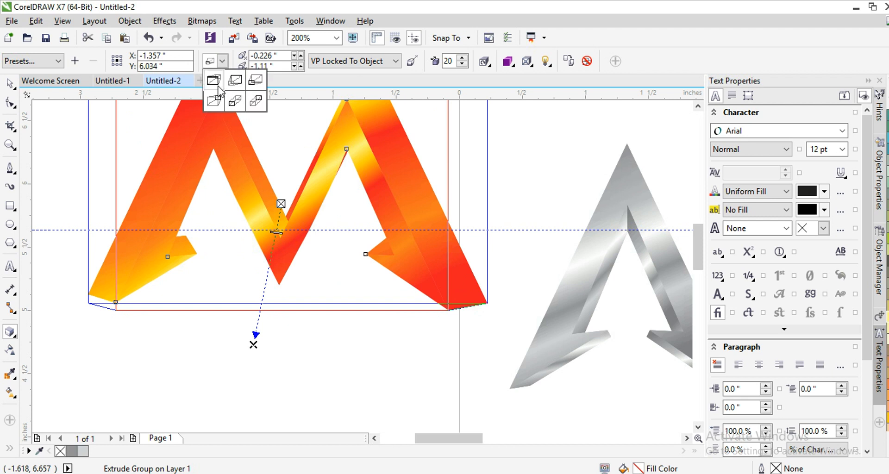
left_click(216, 81)
Step: Shift the M's extrusion vanishing point to about -0.154, -1.011 inches and deselect the M
mouse_move(253, 344)
left_mouse_down()
mouse_move(306, 346)
mouse_move(291, 322)
mouse_move(262, 332)
left_mouse_up()
left_click(284, 351)
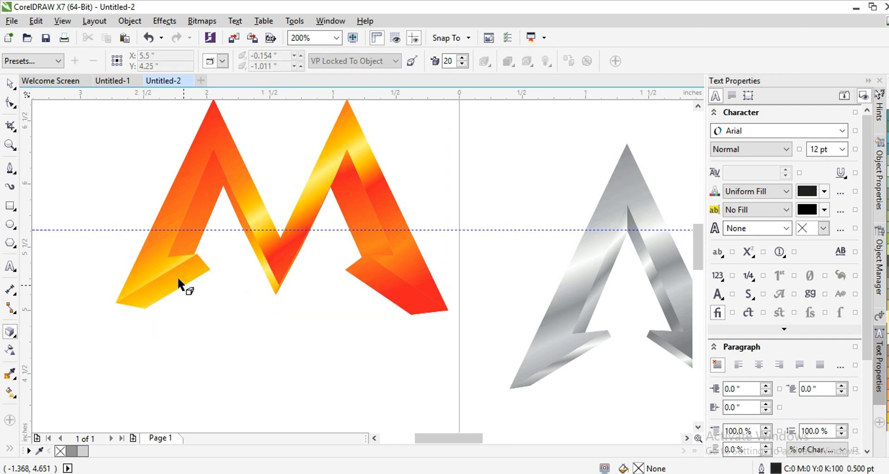
scroll(308, 331, "down", 1)
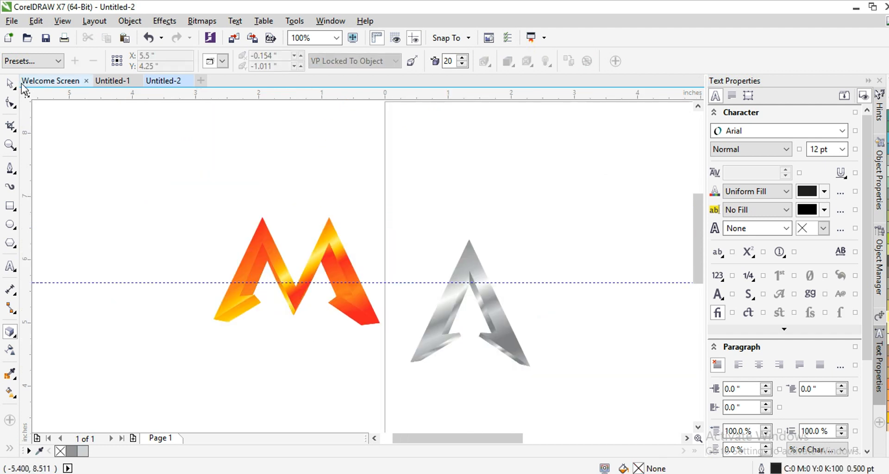
Step: Place the extruded M over the silver A at about X 1.353, Y 5.782 inches, enlarged to 124.3%
key("space")
left_click_drag(144, 159, 396, 376)
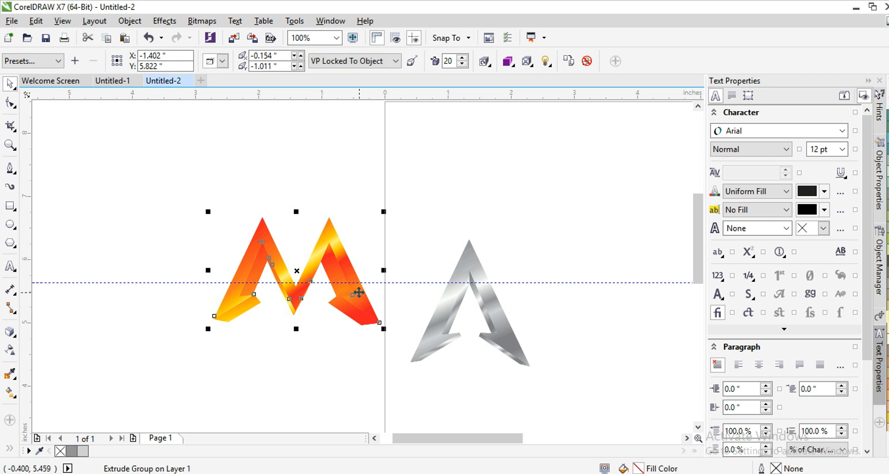
left_click_drag(356, 293, 535, 294)
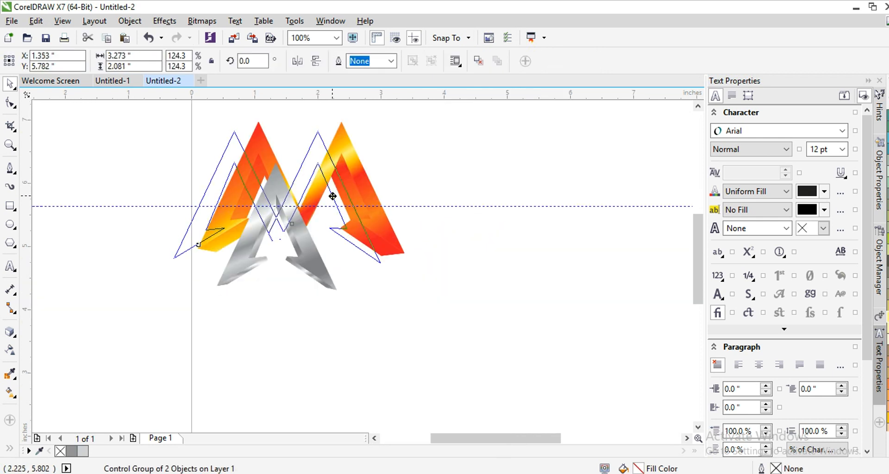
left_click_drag(392, 253, 369, 263)
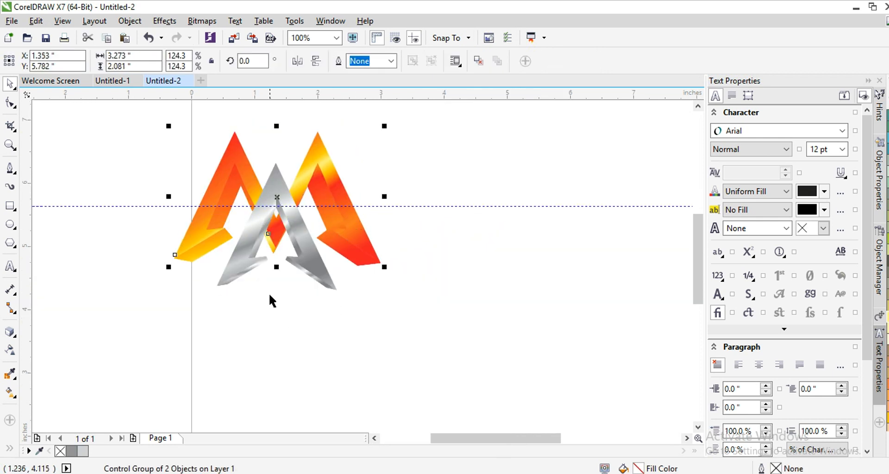
Step: Move the silver A slightly up within the M, centred at about X 1.306, Y 5.485 inches
scroll(253, 242, "down", 1)
scroll(235, 219, "up", 1)
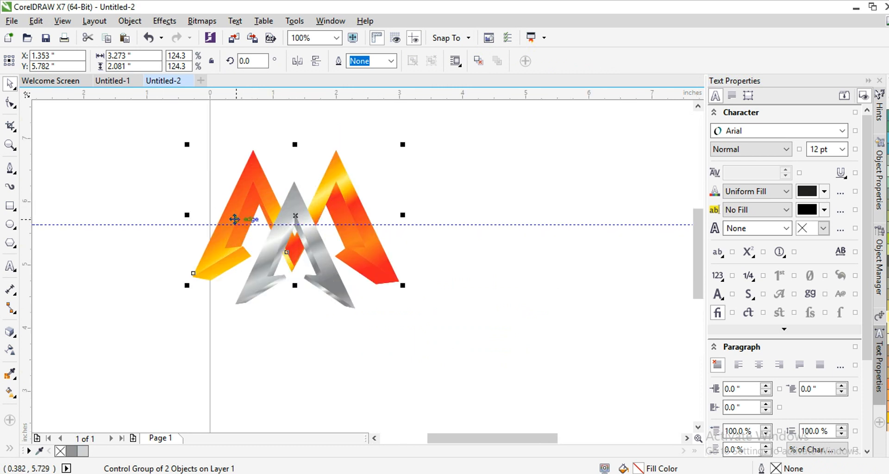
left_click(312, 236)
double_click(313, 240)
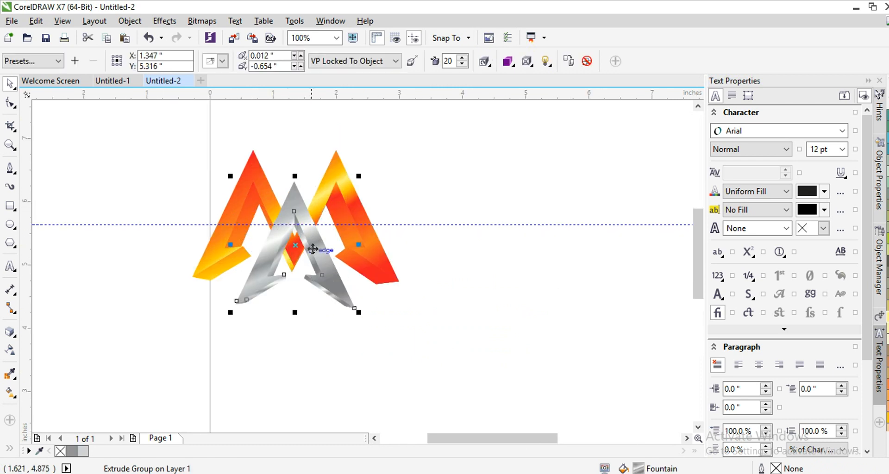
left_click_drag(314, 239, 323, 257)
key("space")
Step: Enlarge the M to 128.7% and recentre it behind the A at about X 1.34, Y 5.748 inches
left_click(400, 283)
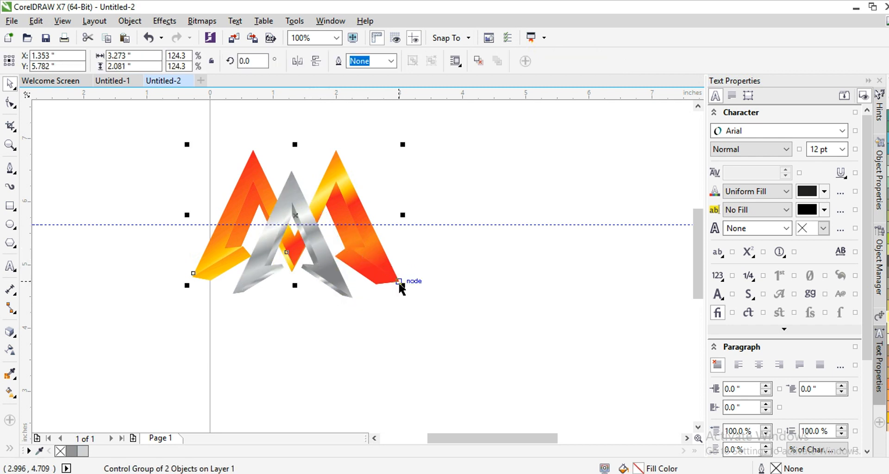
left_click_drag(400, 282, 409, 288)
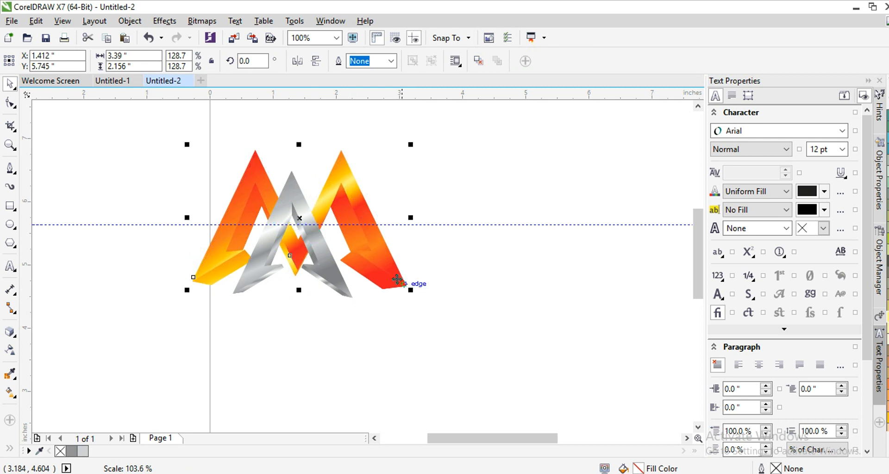
left_click_drag(371, 252, 367, 249)
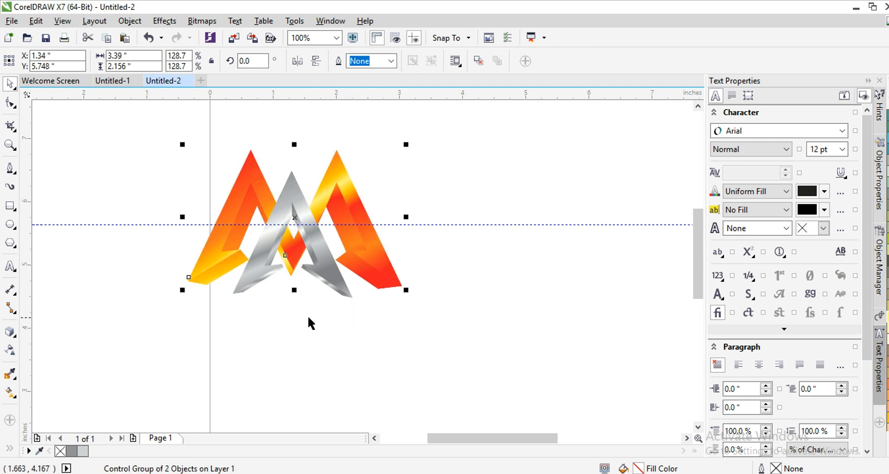
Step: Adjust the M's extrusion so its vanishing point lies at about -0.003, -0.631 inches
key("space")
scroll(180, 335, "up", 1)
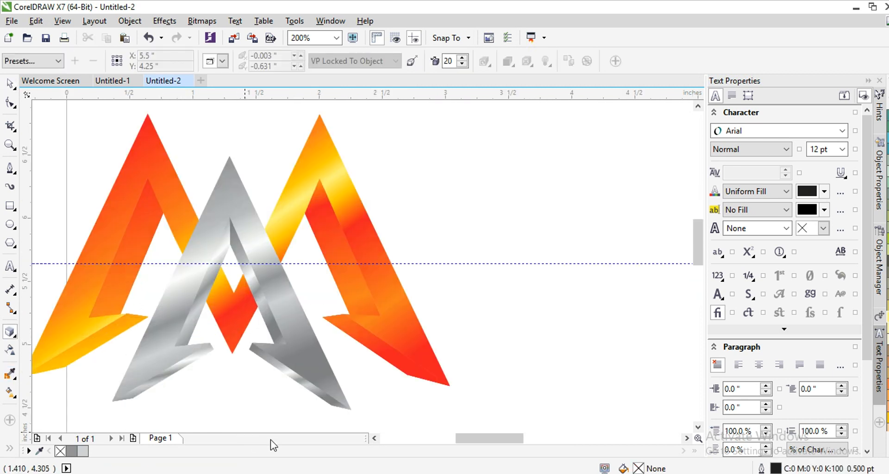
left_click(373, 439)
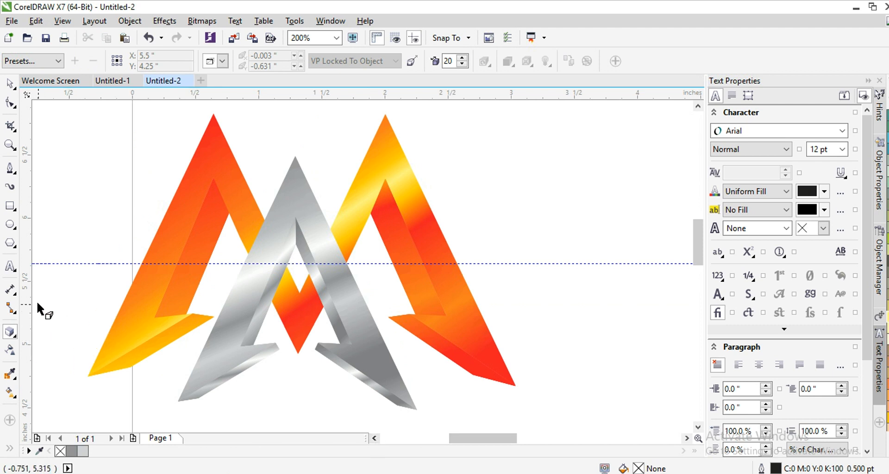
Step: Break the silver A's extrude group apart and select its grouped extrusion pieces
left_click(10, 85)
left_click(337, 291)
right_click(337, 291)
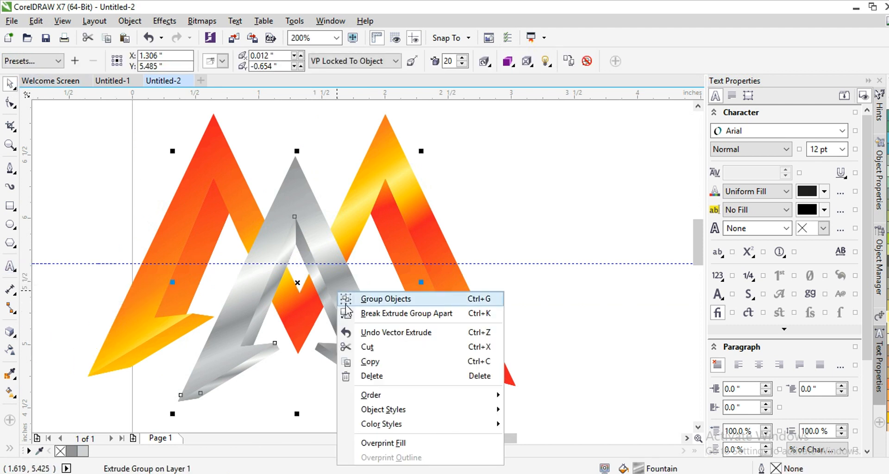
left_click(390, 313)
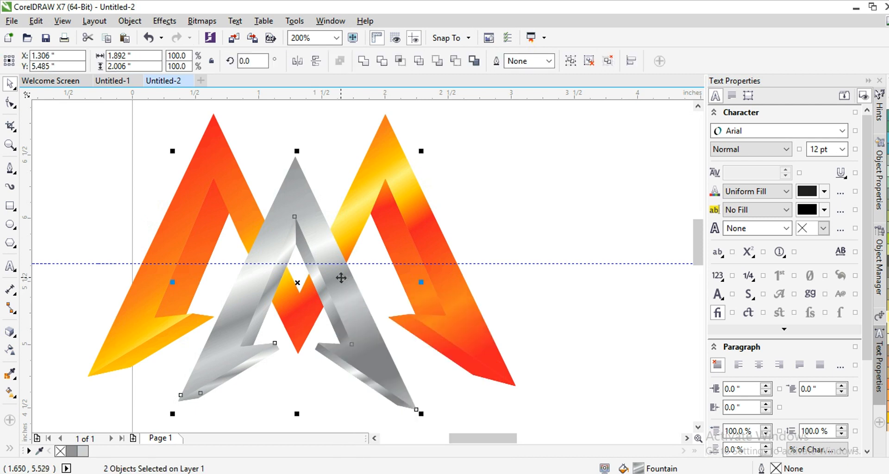
scroll(341, 282, "up", 3)
scroll(326, 259, "down", 2)
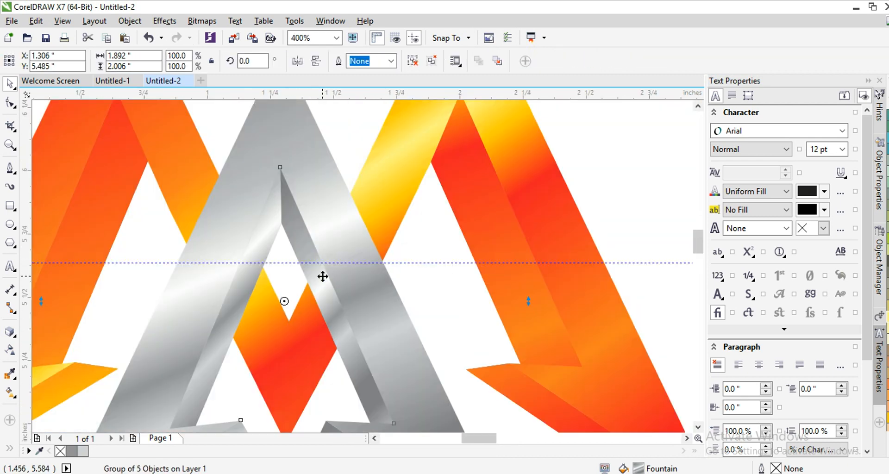
Step: Separate the small original A curve by moving it out to the left, with the extrusion group back over the M's centre
left_click_drag(349, 273, 447, 272)
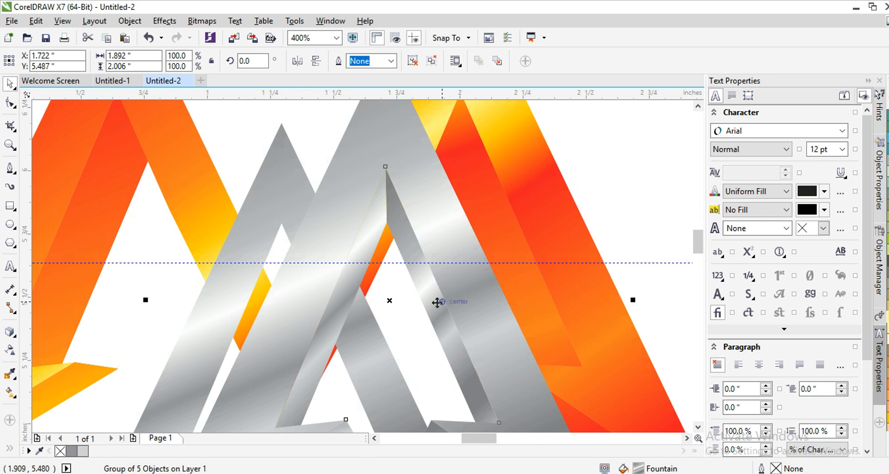
left_click(258, 212)
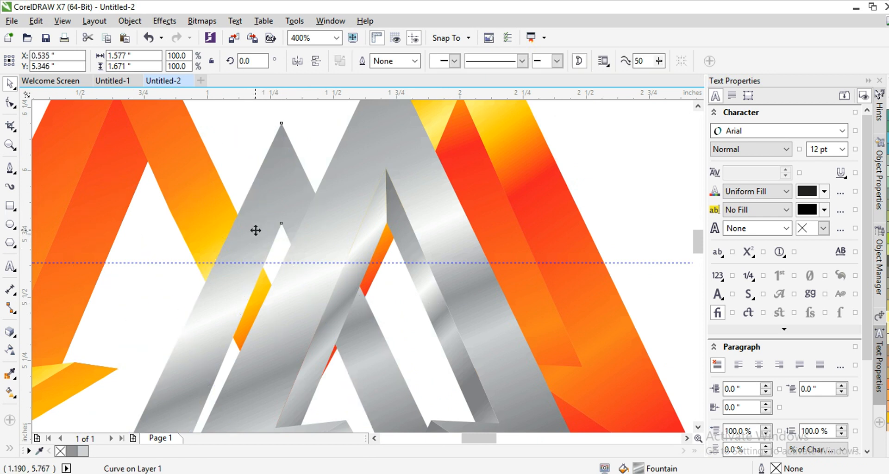
left_click_drag(260, 222, 67, 229)
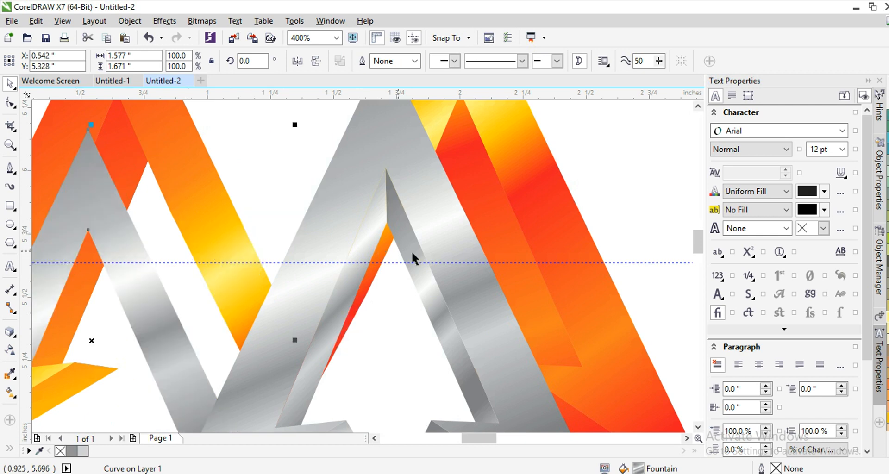
left_click_drag(453, 258, 343, 256)
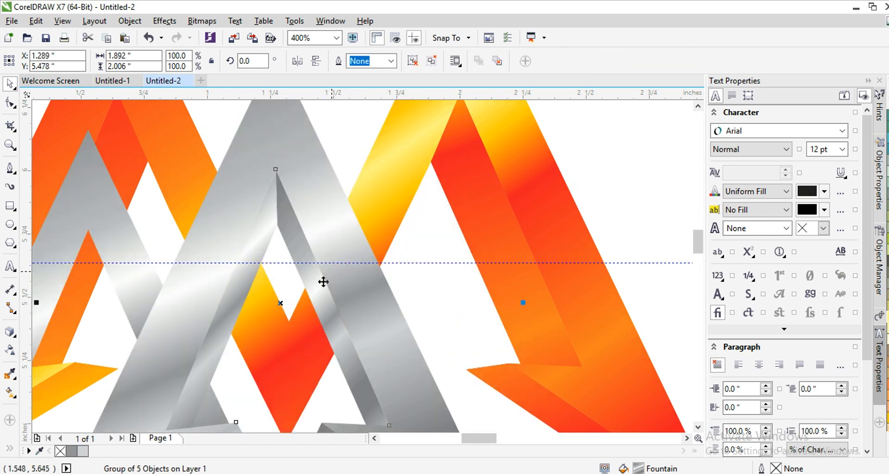
Step: Clear the separated A curve away from the logo and centre the extruded A group at about X 1.346, Y 5.629 inches
scroll(323, 281, "down", 2)
left_click(270, 274, "ctrl")
left_click_drag(270, 274, 121, 250)
scroll(335, 263, "up", 1)
left_click_drag(327, 300, 338, 306)
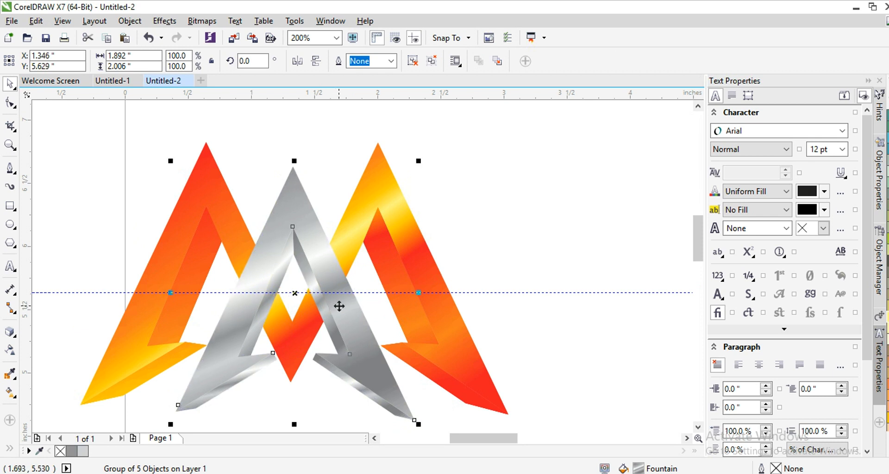
Step: Ungroup all objects in the silver A's extrusion group and deselect the pieces
right_click(340, 305)
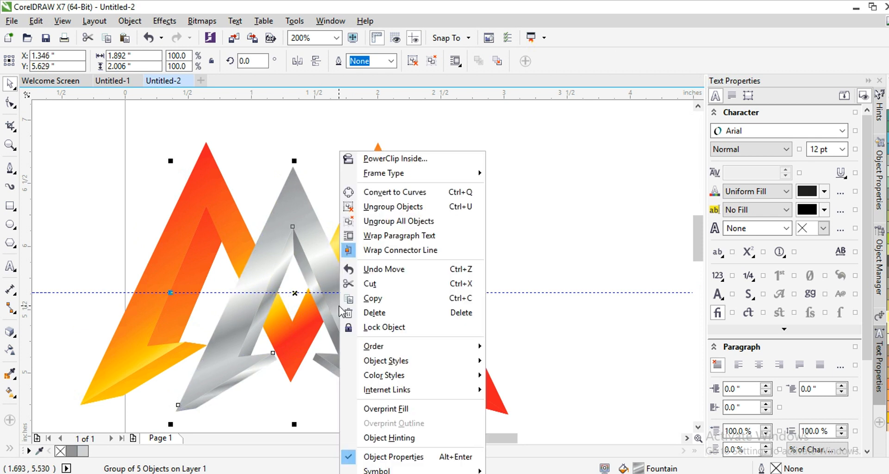
left_click(413, 221)
left_click(332, 283)
left_click(454, 268)
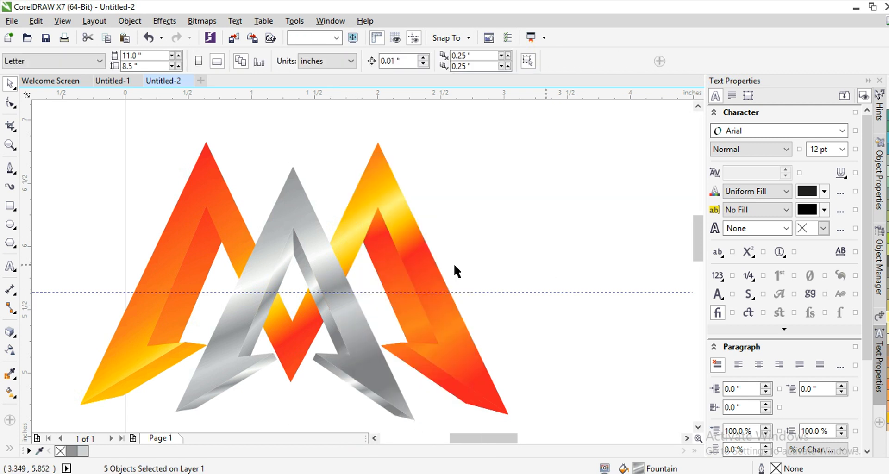
right_click(336, 300)
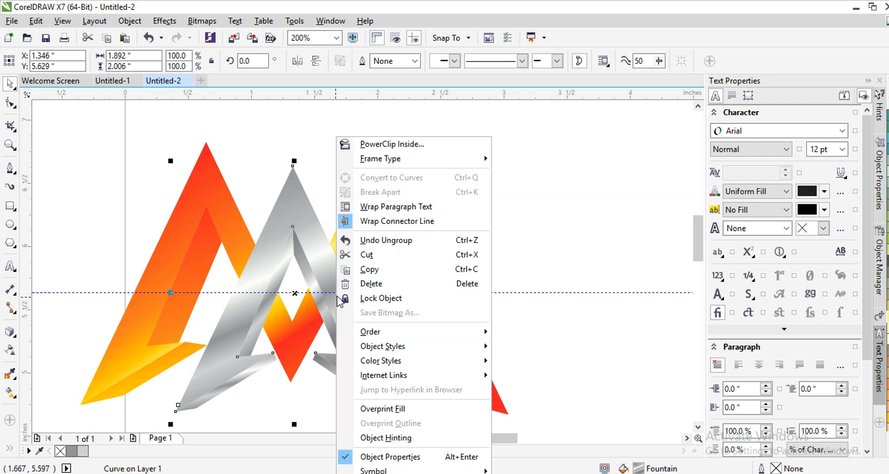
left_click(540, 280)
scroll(288, 269, "up", 2)
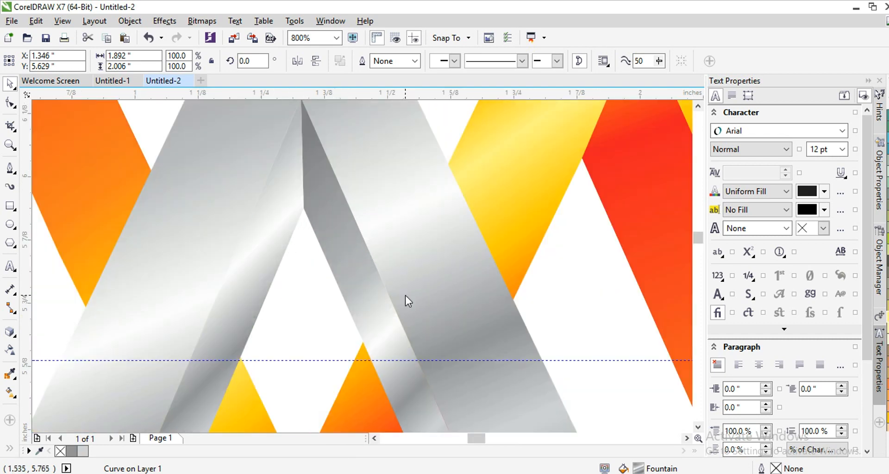
key("F10")
scroll(401, 290, "down", 1)
left_click_drag(410, 293, 460, 282)
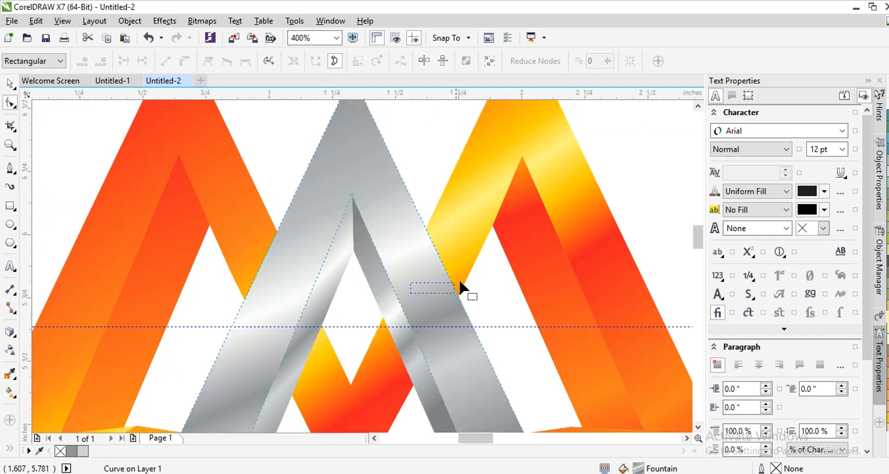
Step: Draw a closed four-sided Pen shape, about 0.33 by 0.69 inches, where the M's middle stroke crosses the silver A's right leg
left_click(9, 168)
left_click(382, 318)
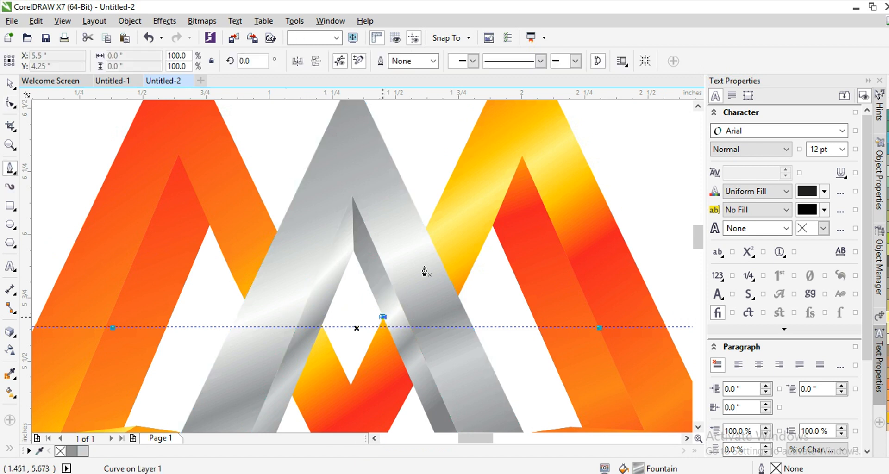
left_click(435, 211)
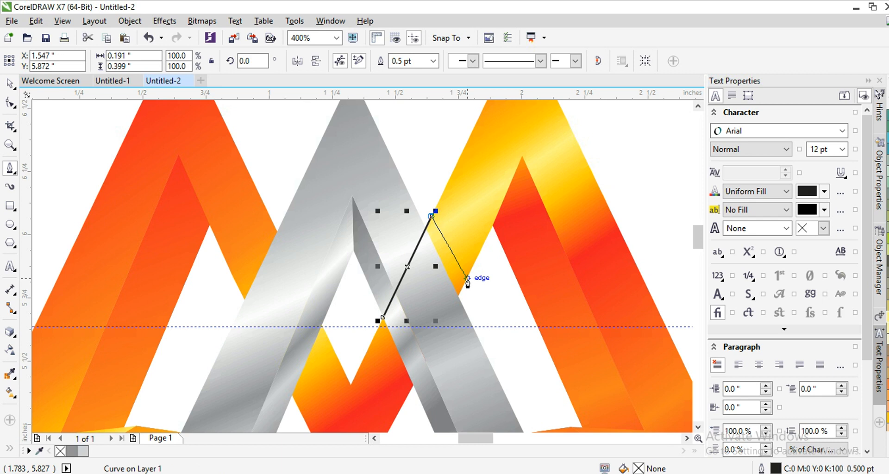
left_click(466, 278)
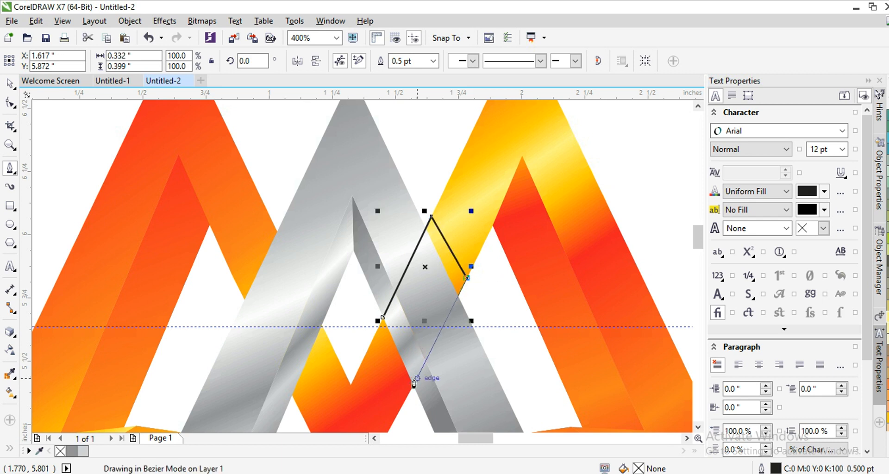
left_click(411, 387)
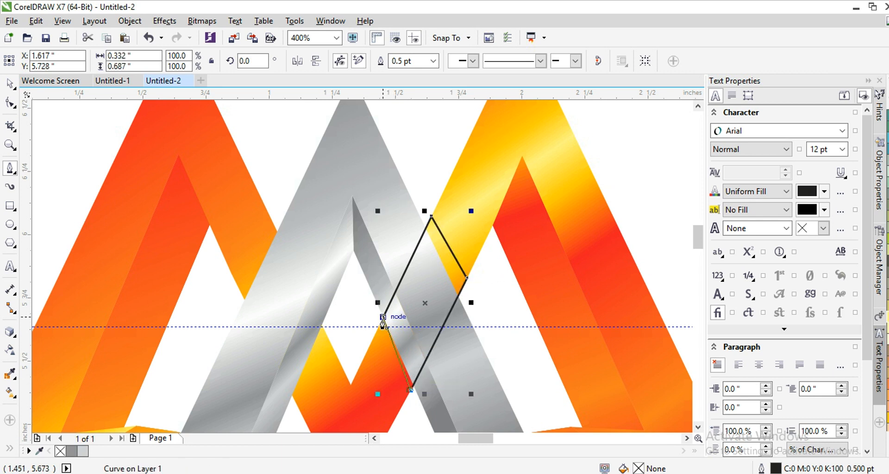
left_click(383, 318)
Step: Trim the silver A's front face and its right inner extrusion piece with the four-sided outline
left_click(10, 83)
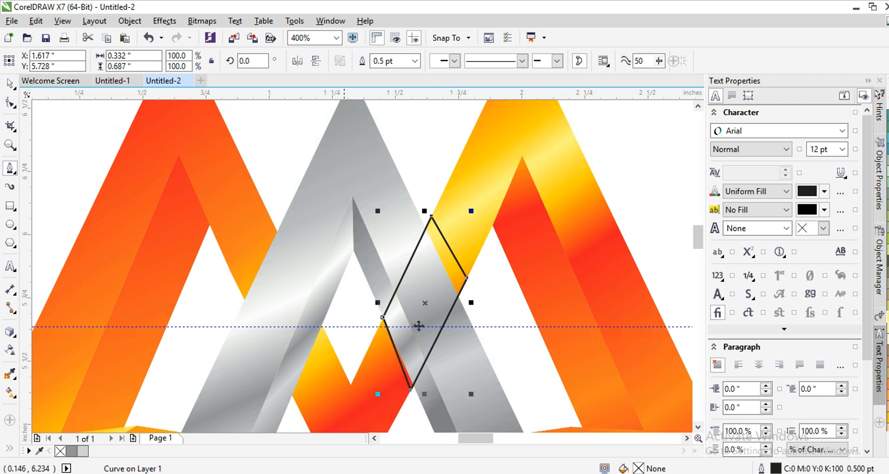
left_click(465, 327, "shift")
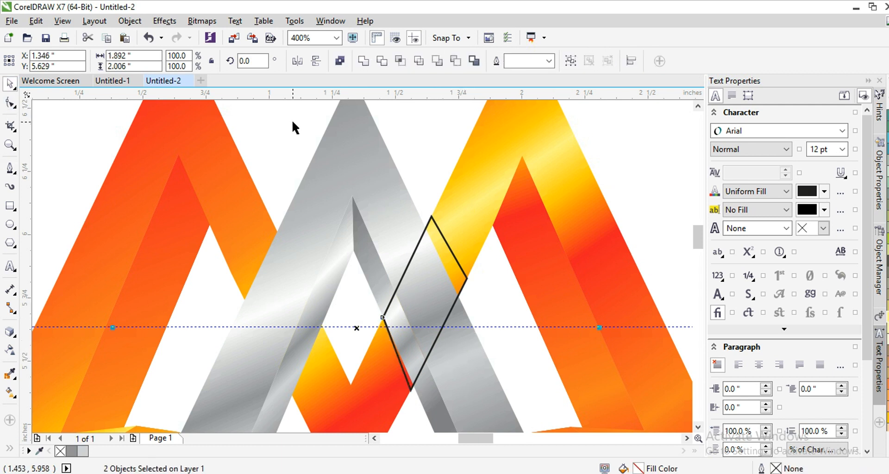
left_click(381, 62)
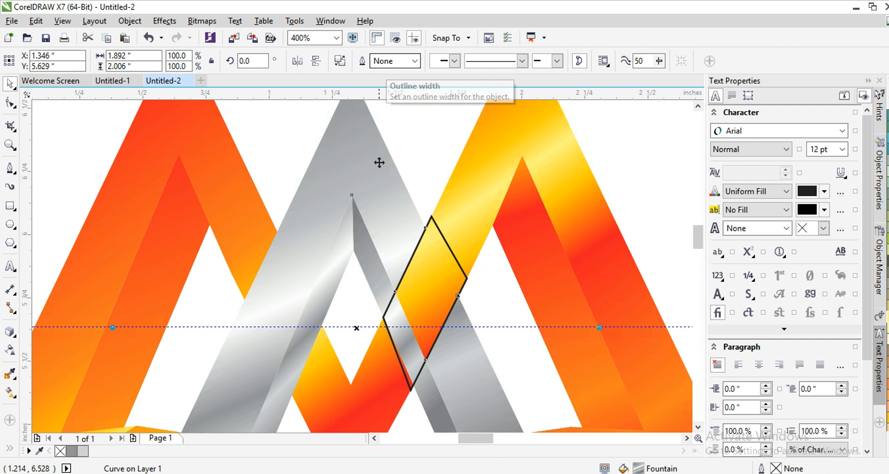
left_click(435, 399)
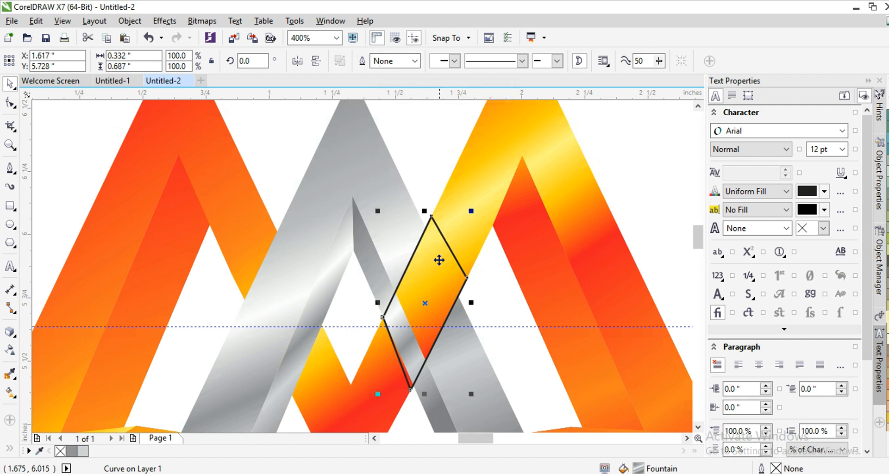
left_click(437, 307, "shift")
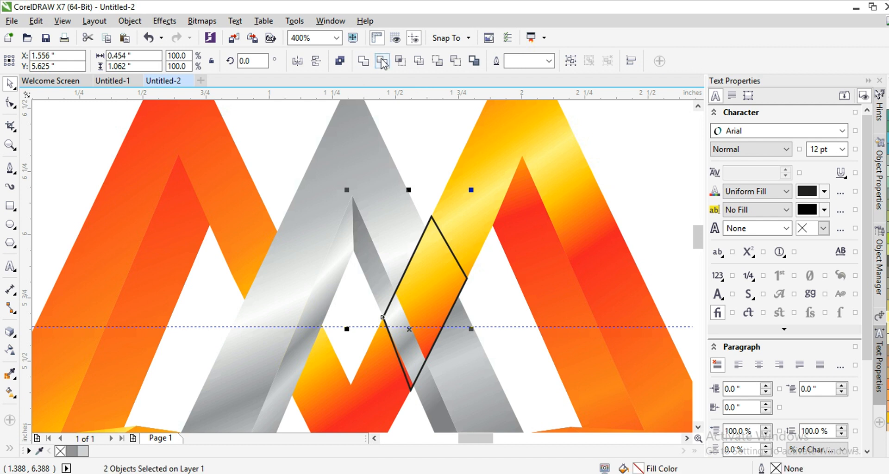
left_click(381, 62)
Step: Delete the four-sided cutting outline and the spare silver A curve beside the logo
left_click(450, 251)
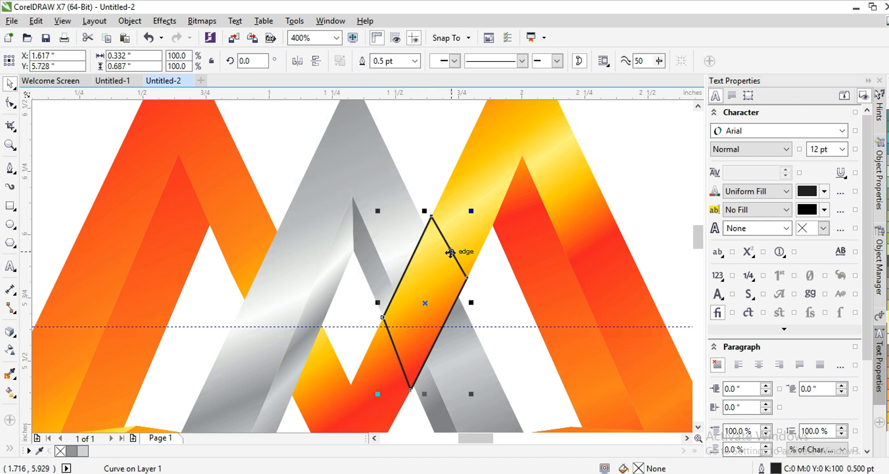
key("Escape")
scroll(444, 288, "down", 2)
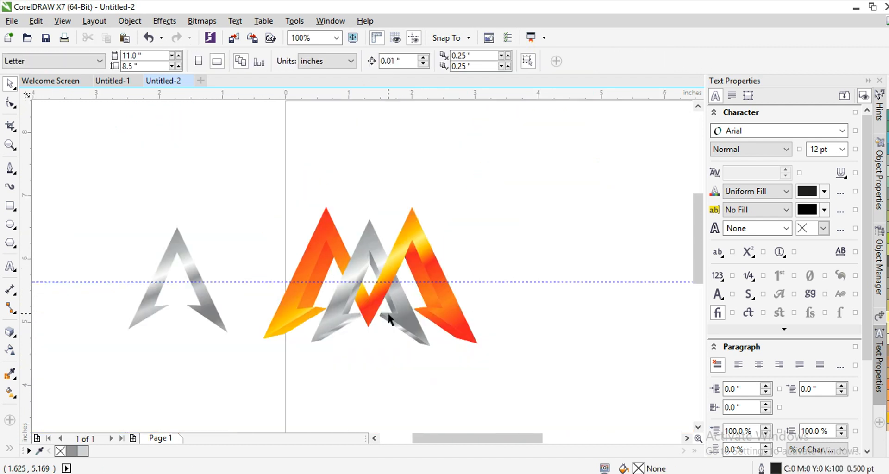
left_click(198, 296)
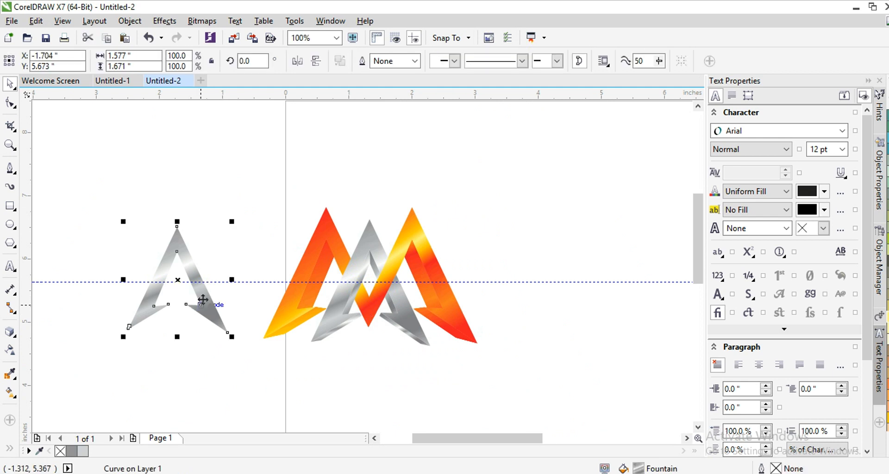
key("Delete")
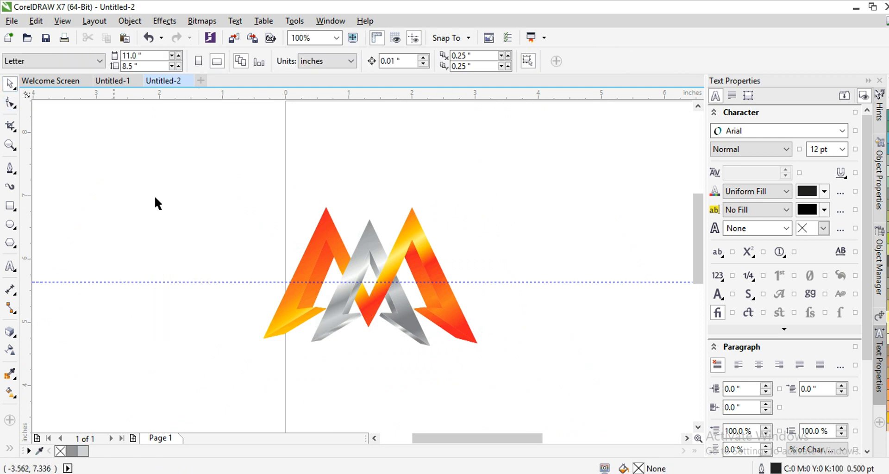
left_click_drag(292, 263, 521, 376)
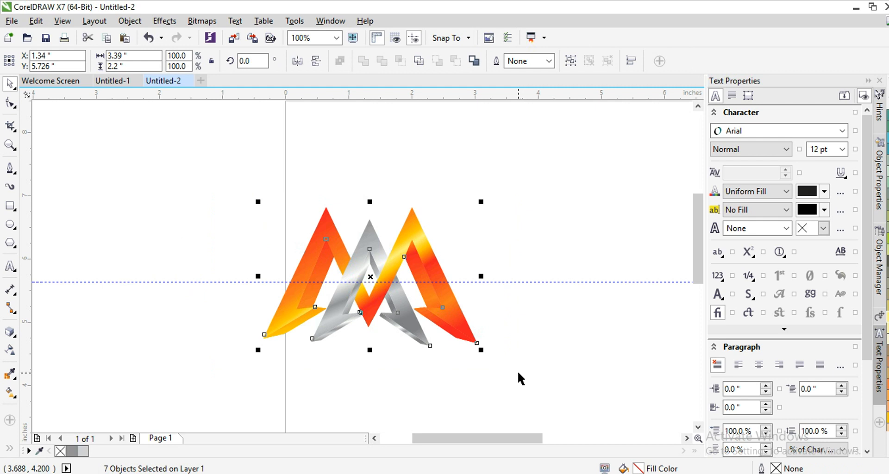
left_click(96, 318)
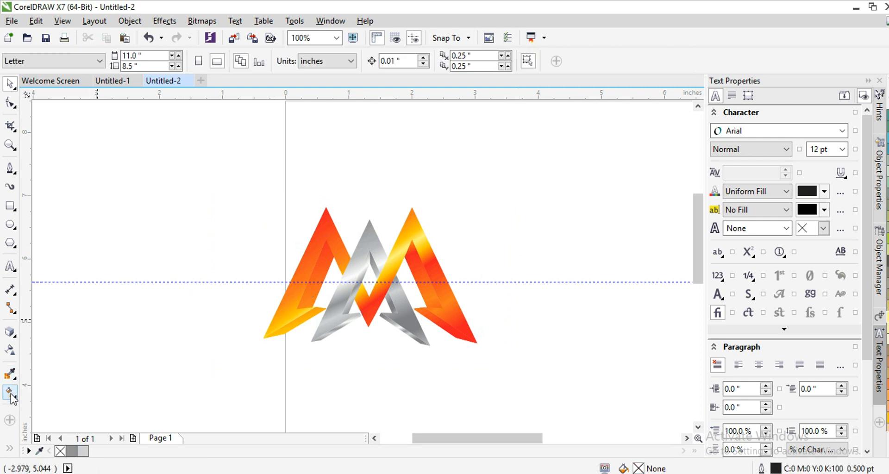
left_click(11, 394)
left_click(328, 232)
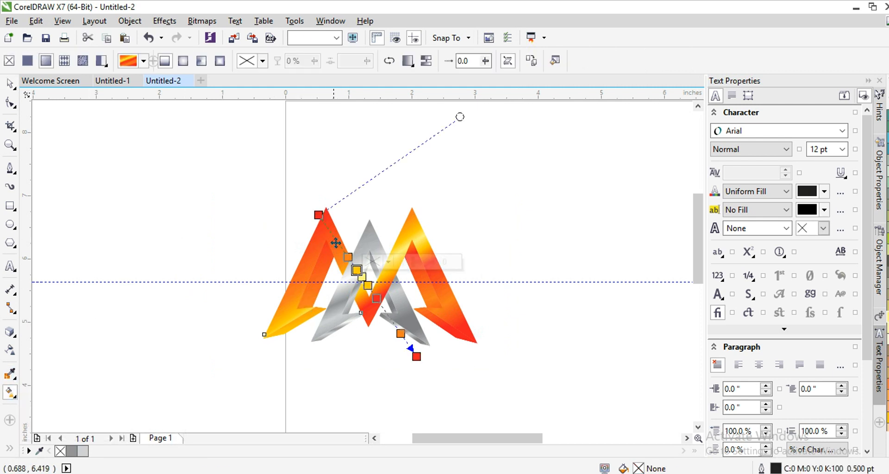
left_click(365, 230)
scroll(364, 230, "up", 2)
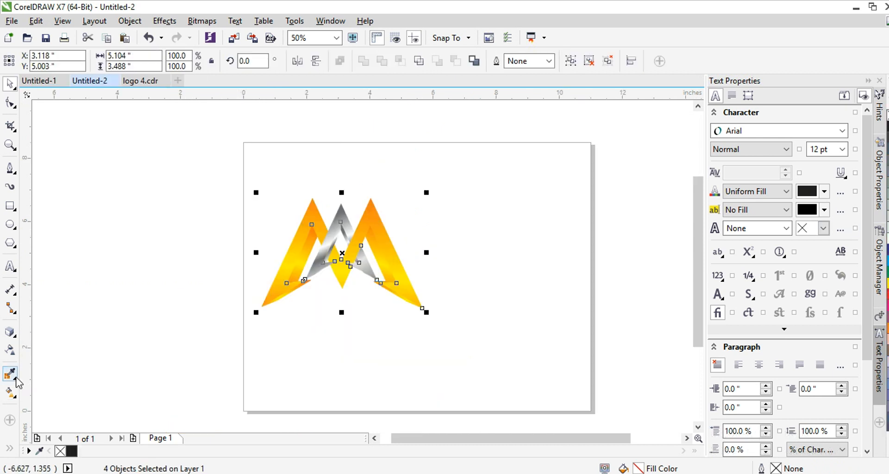
Step: Move the start of the orange M's fountain fill closer to its left peak and recolour that start node pinkish red
left_click(10, 393)
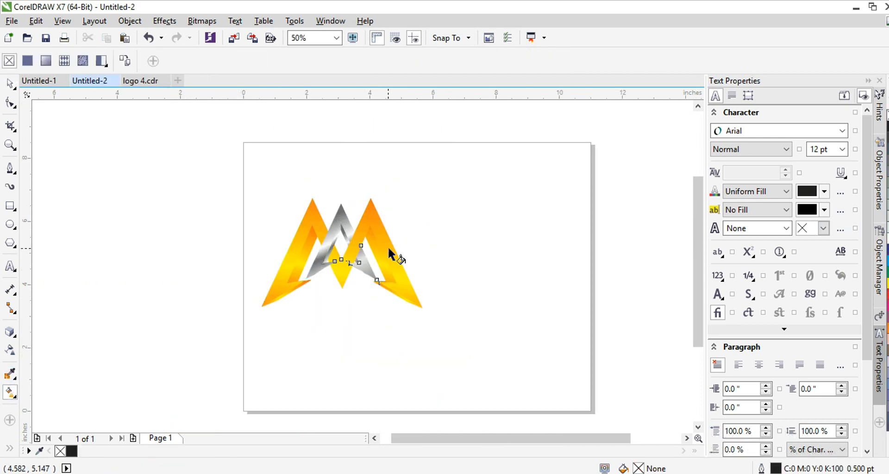
left_click(387, 245)
left_click_drag(284, 137, 301, 171)
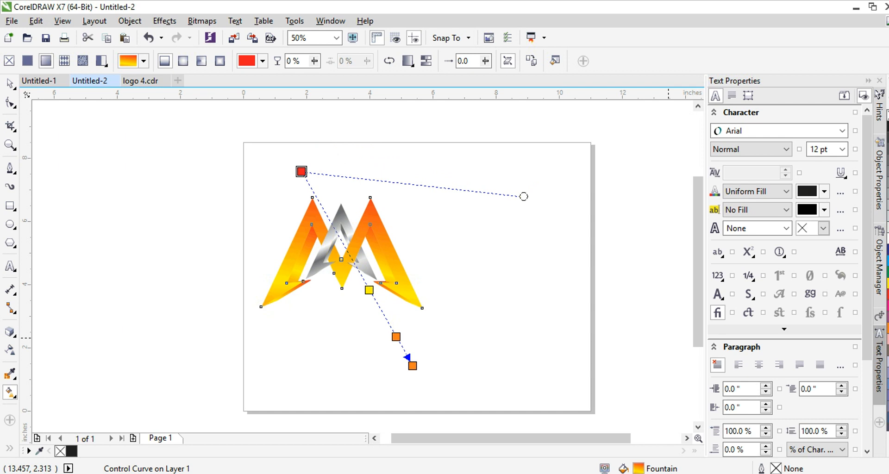
left_click(885, 456)
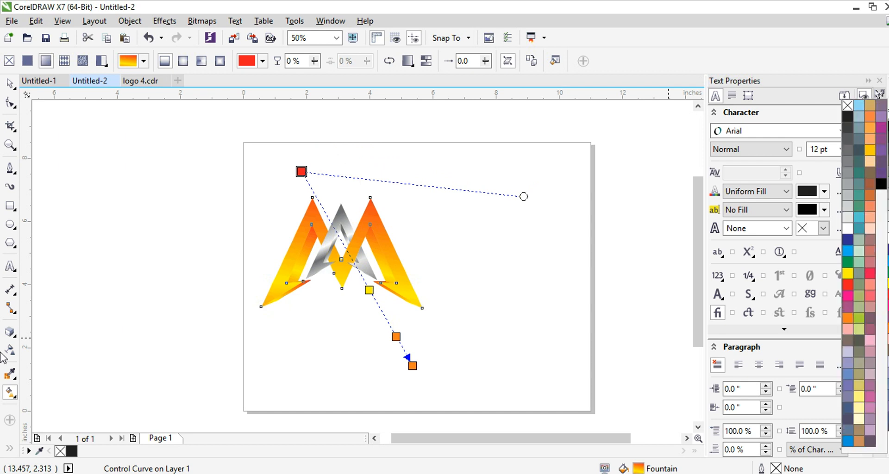
left_click(869, 129)
scroll(344, 235, "up", 2)
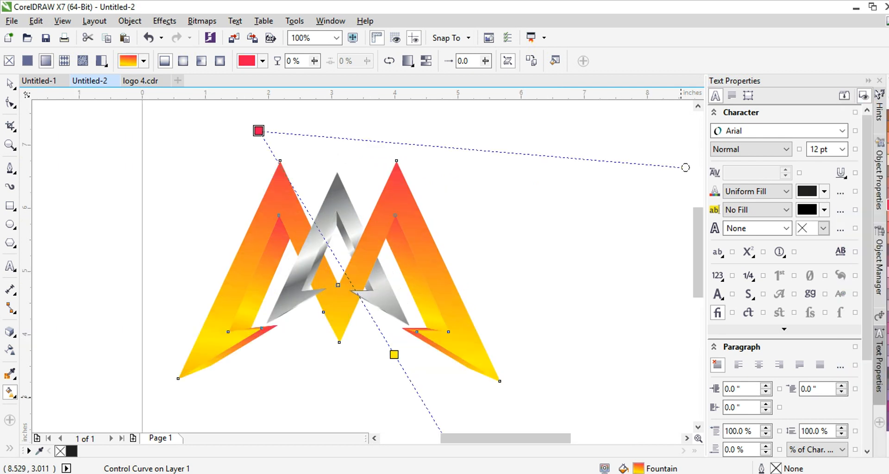
Step: Add two orange nodes close together on the M's gradient, between the pinkish-red start and the yellow node
left_click(884, 456)
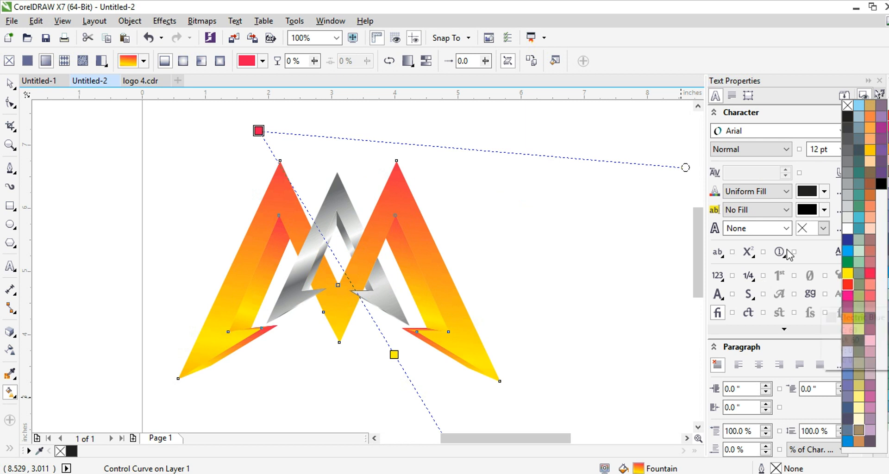
left_click_drag(874, 117, 328, 244)
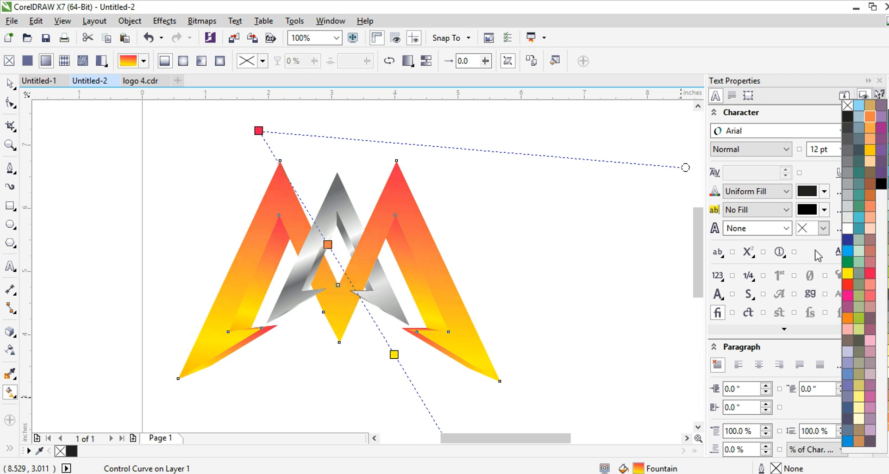
left_click_drag(394, 275, 337, 258)
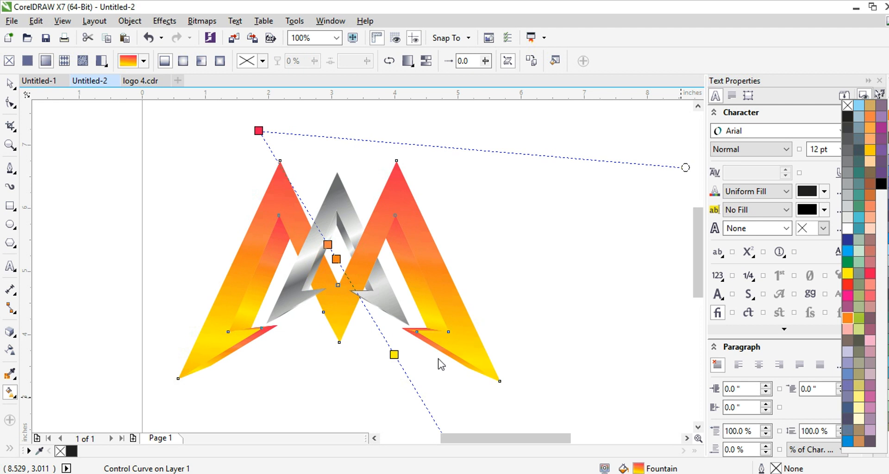
Step: Shorten the M's gradient by pulling its end node closer to the letter, and place the start node just outside the left peak
left_click_drag(699, 285, 698, 308)
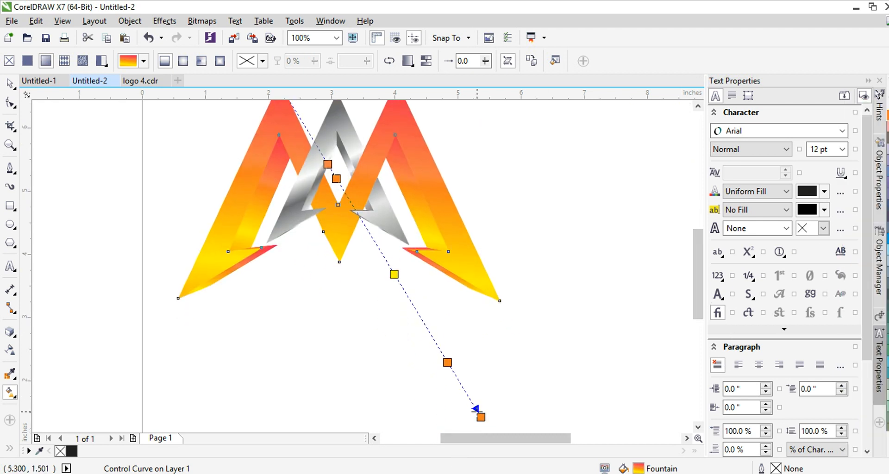
left_click_drag(480, 416, 429, 353)
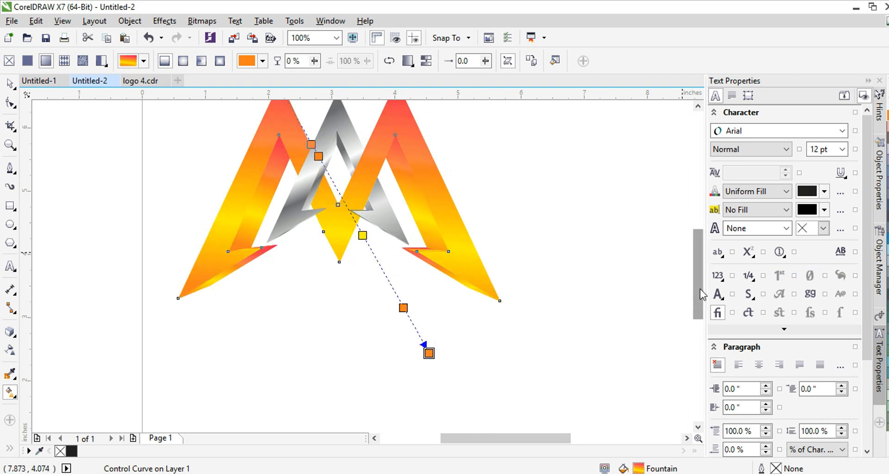
left_click_drag(698, 296, 697, 267)
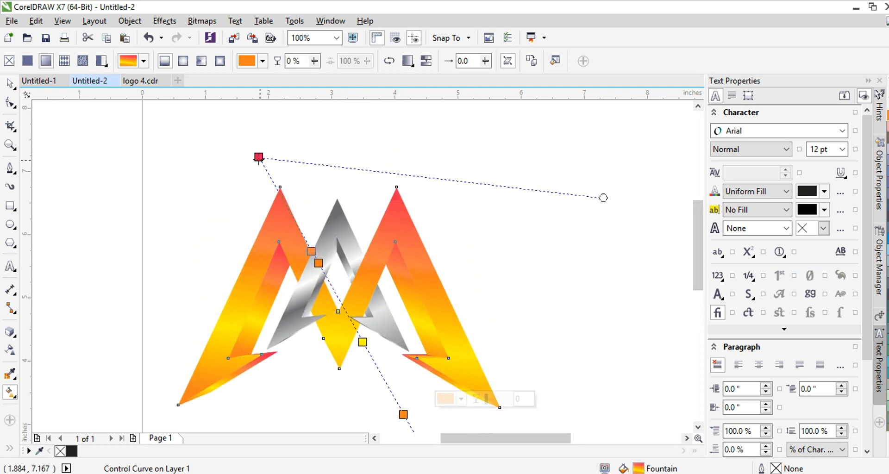
left_click_drag(258, 157, 279, 186)
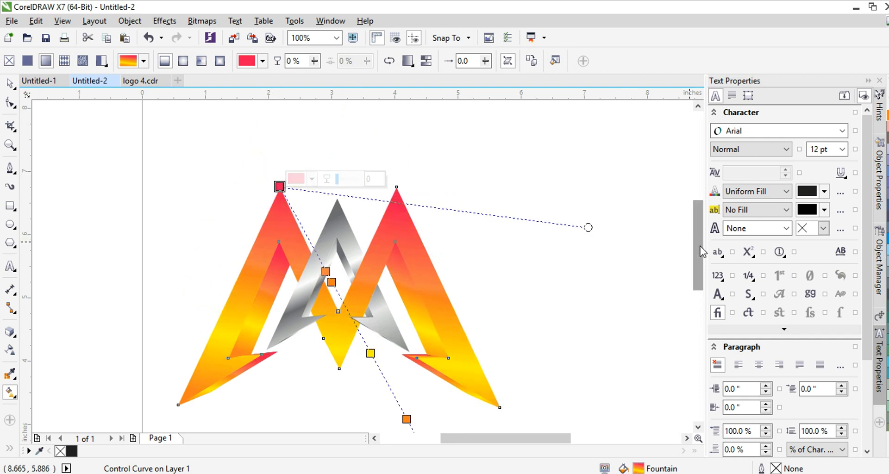
left_click_drag(701, 252, 700, 270)
left_click_drag(279, 120, 257, 116)
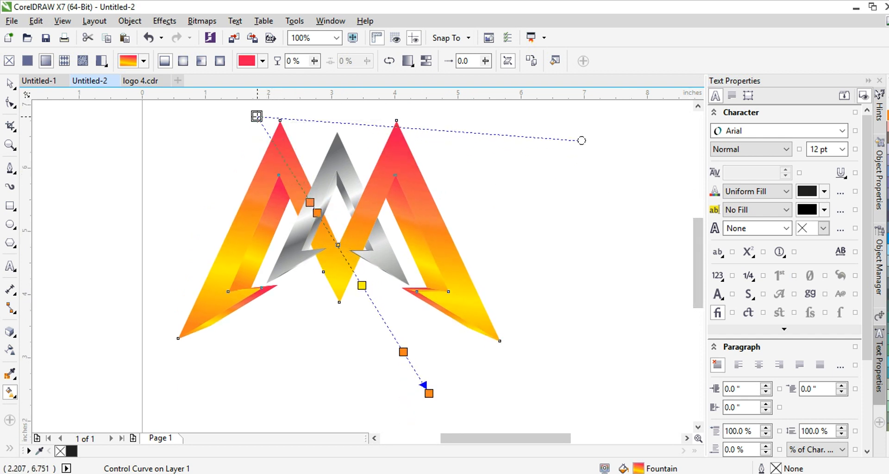
Step: Give the M's gradient red end nodes and a flatter line, with its start node just outside the left leg near the peak
left_click_drag(580, 140, 553, 194)
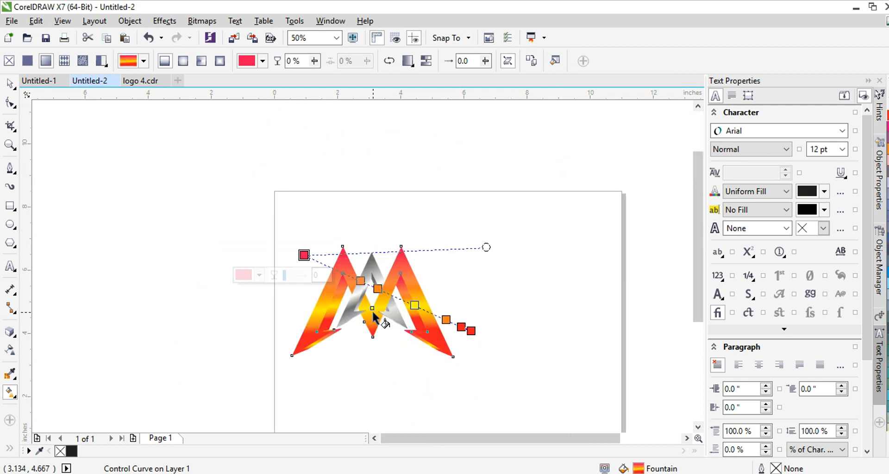
scroll(355, 280, "up", 2)
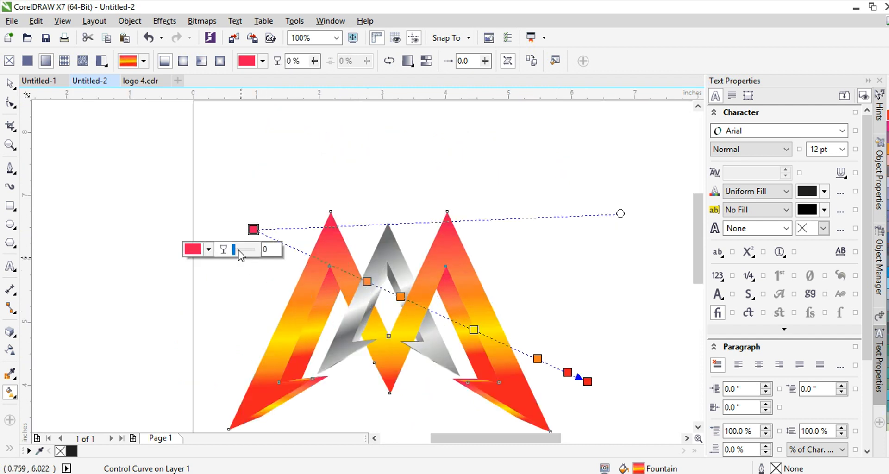
left_click_drag(253, 229, 288, 234)
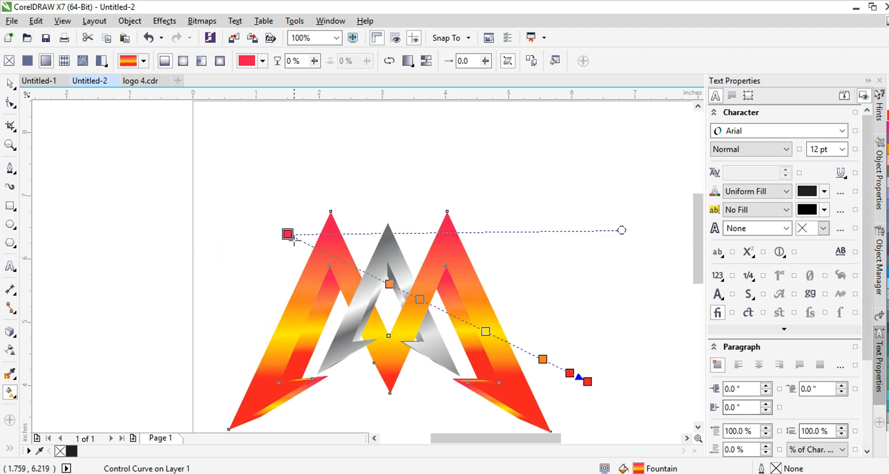
Step: Move the start node of the M's fountain fill farther outside its left leg and slightly lower, leaving the M deselected
left_click_drag(288, 234, 236, 249)
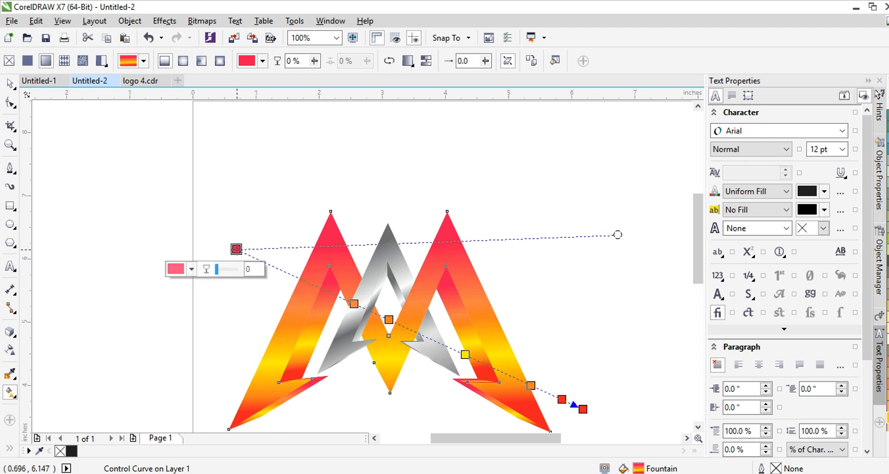
left_click(638, 359)
scroll(548, 370, "down", 2)
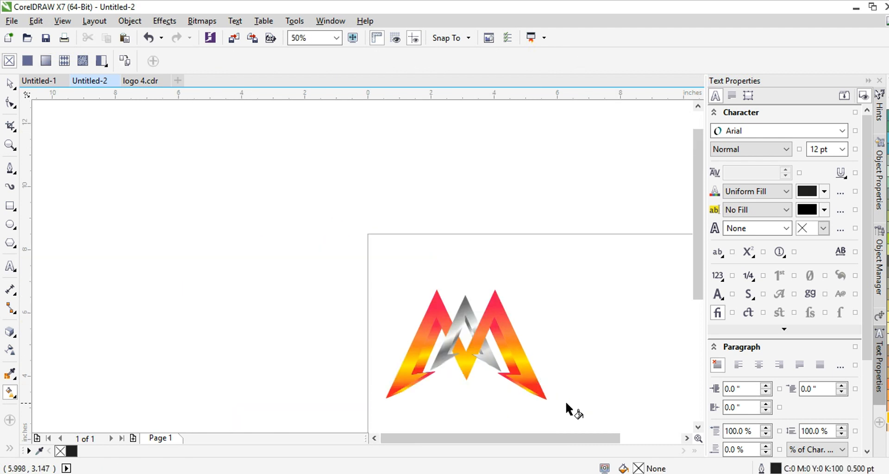
scroll(565, 403, "up", 1)
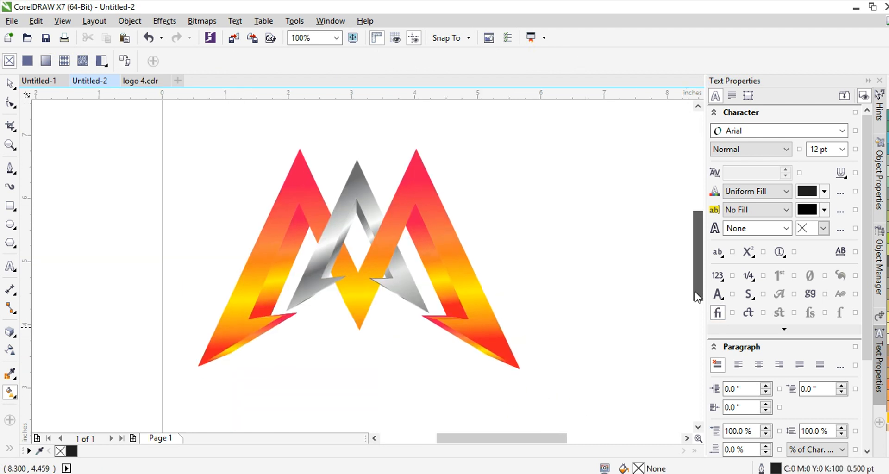
scroll(435, 331, "down", 1)
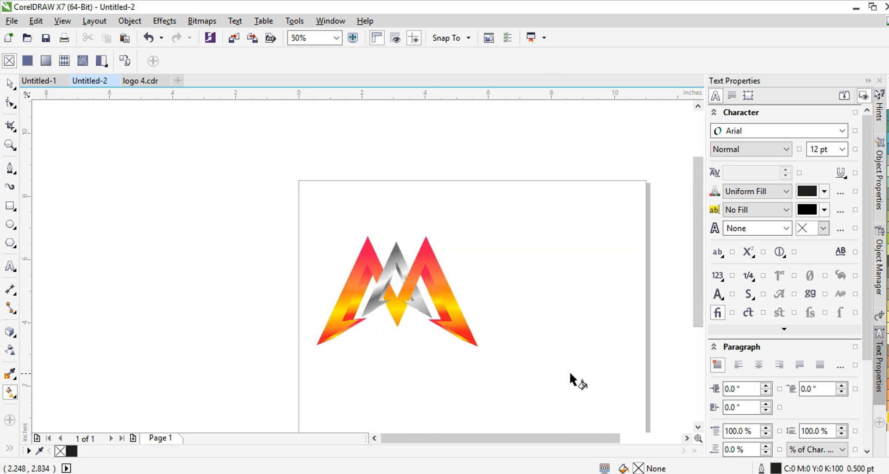
Step: Select all four objects of the A and M logo and group them
left_click(10, 85)
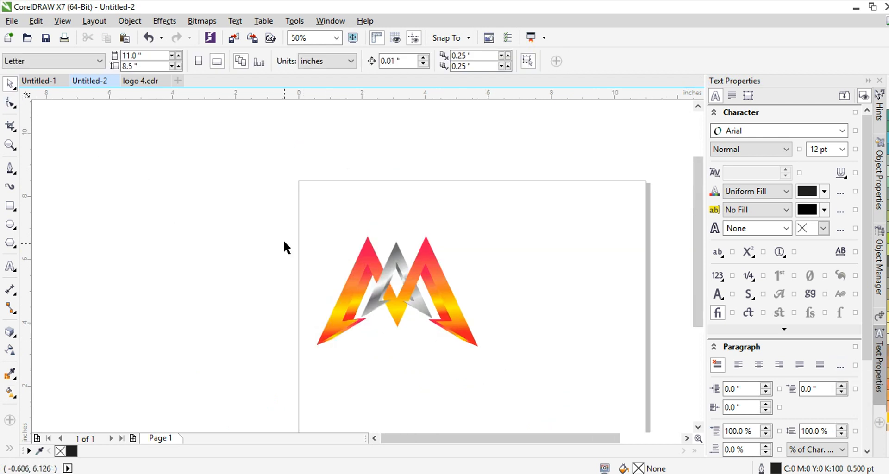
left_click_drag(283, 220, 487, 357)
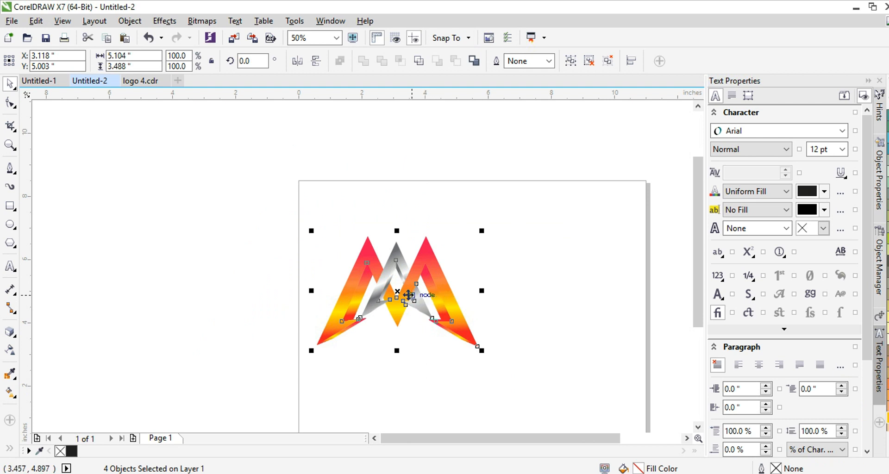
right_click(408, 293)
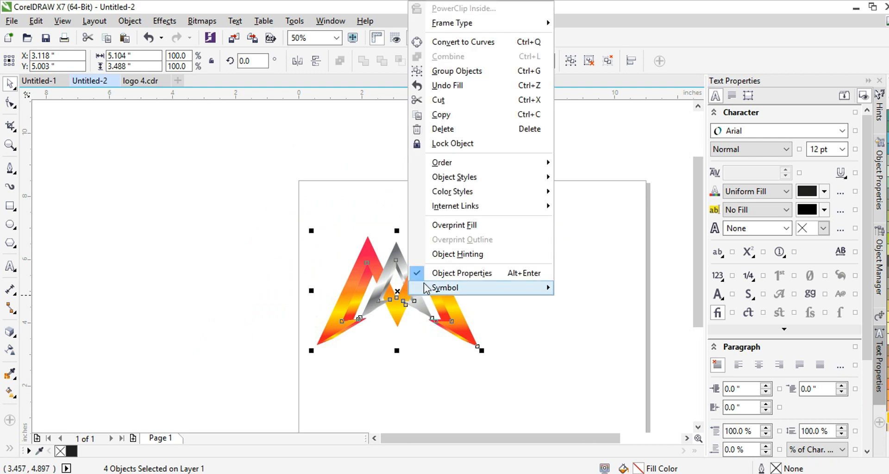
left_click(462, 75)
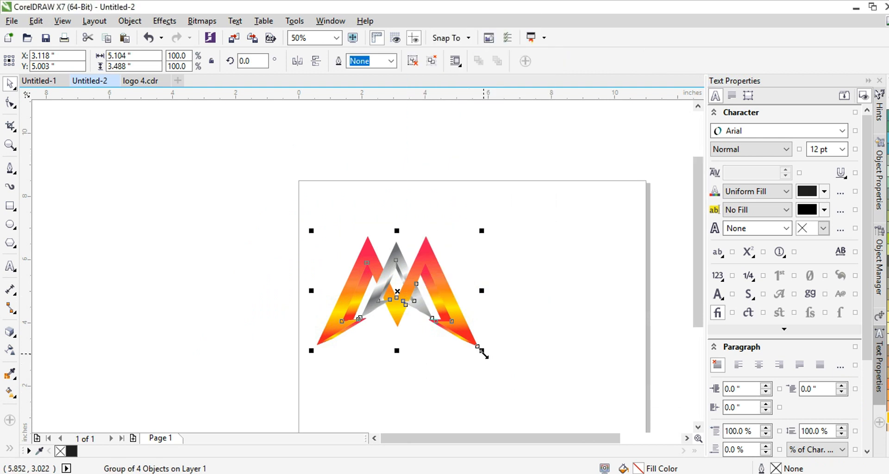
Step: Scale the grouped logo down proportionally and move it lower in the left half of the page
left_click_drag(481, 352, 442, 324)
left_click(491, 371)
scroll(695, 296, "down", 2)
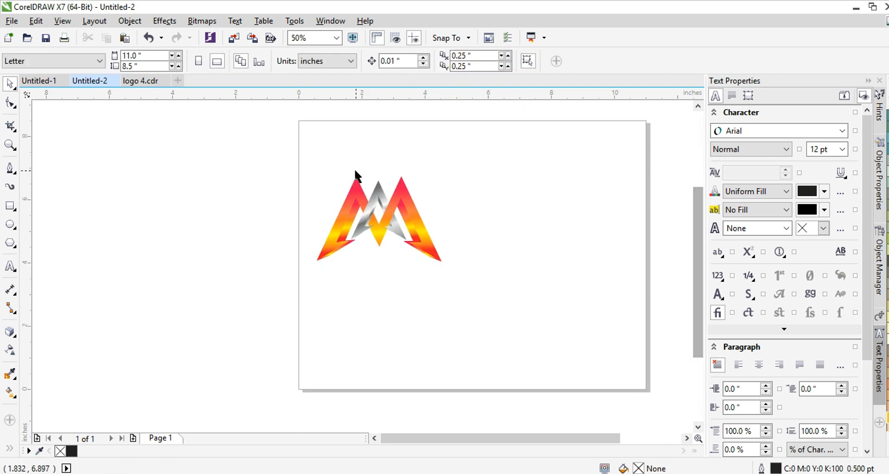
mouse_move(319, 233)
left_mouse_down()
mouse_move(487, 294)
mouse_move(386, 228)
left_mouse_up()
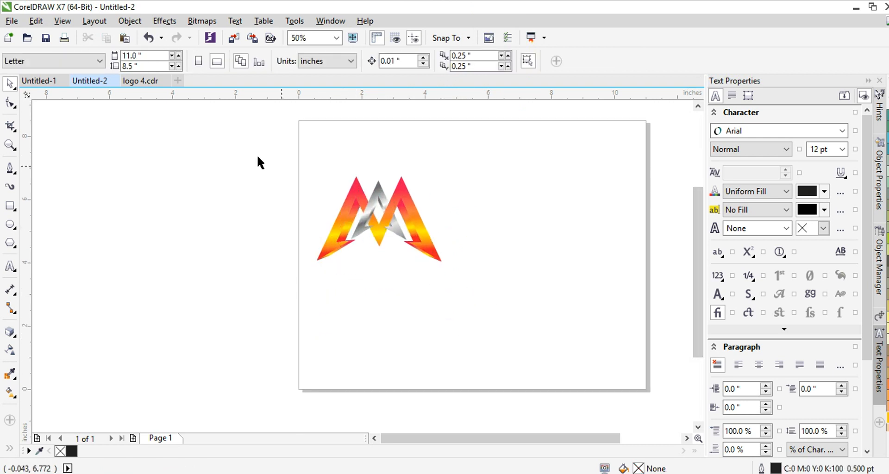
left_click_drag(308, 161, 430, 301)
left_click_drag(380, 222, 389, 253)
left_click(506, 358)
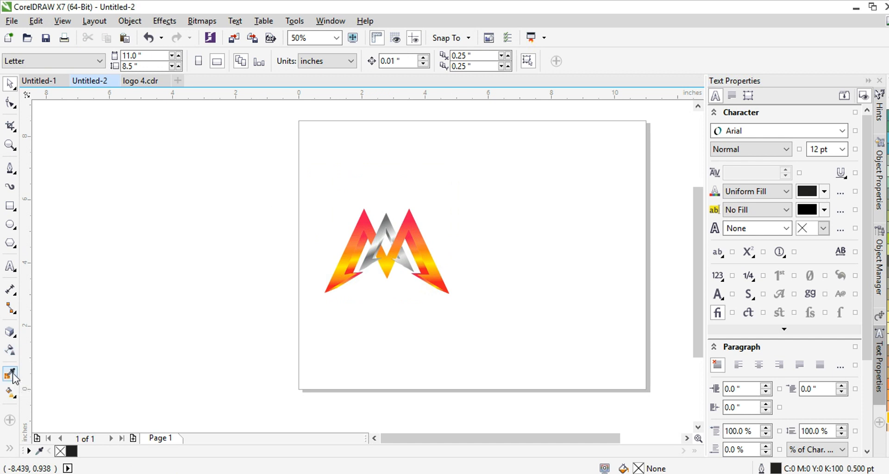
Step: Add the artistic text COMPANY NAME to the right of the logo and enlarge it to about 49 pt
left_click(11, 268)
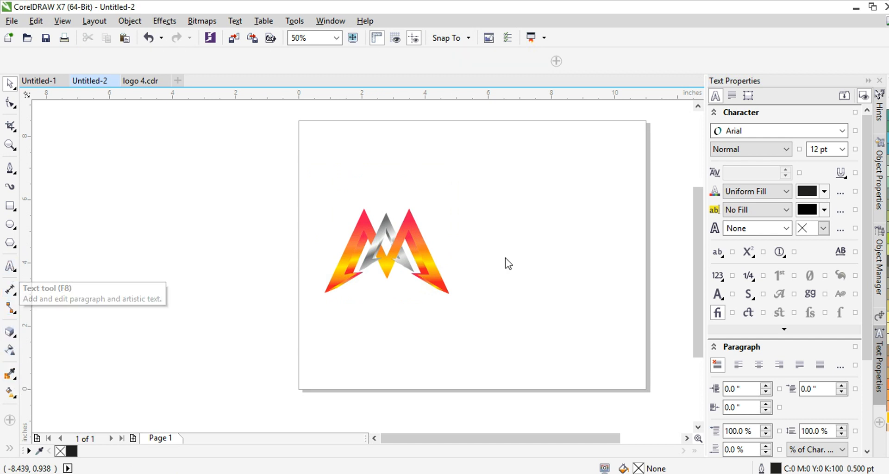
left_click(450, 235)
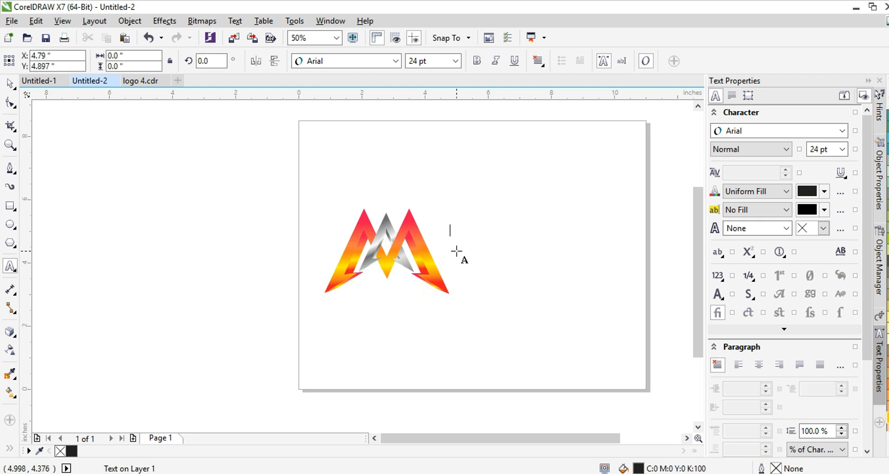
type("COMPANY NAME")
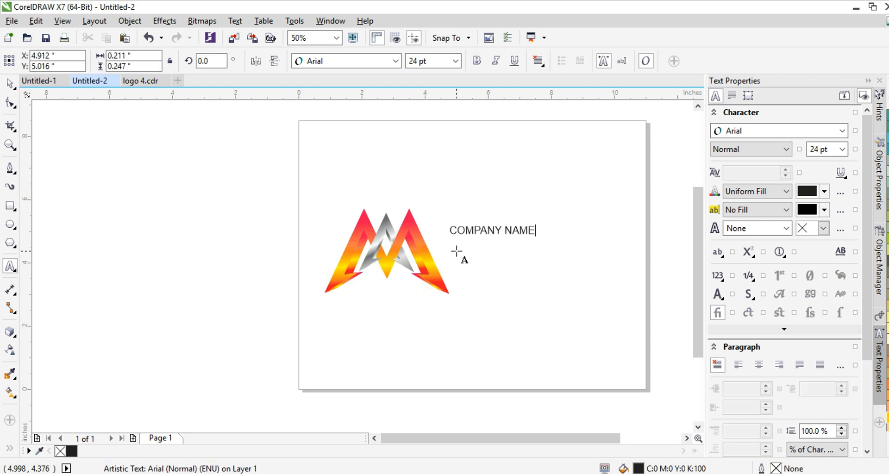
left_click(11, 83)
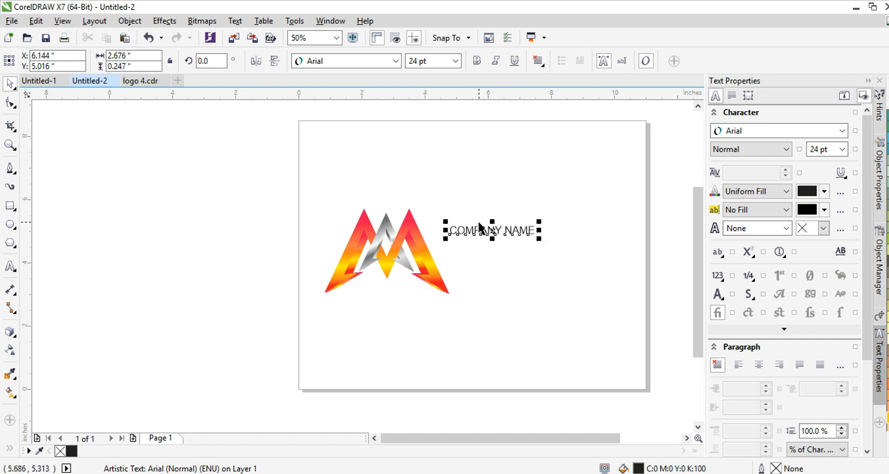
left_click_drag(539, 221, 636, 223)
Step: Set the COMPANY NAME text in the Avengeance Mightiest Avenger font and shift it slightly closer to the logo
left_click(10, 266)
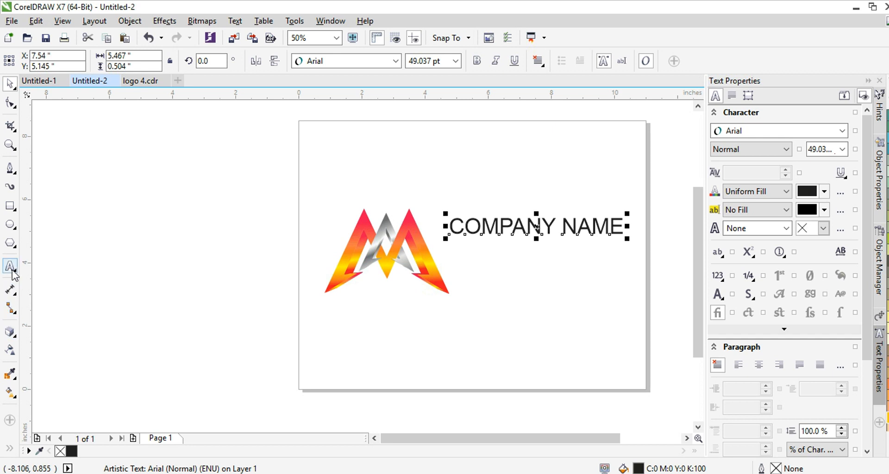
left_click_drag(624, 225, 442, 221)
left_click(396, 61)
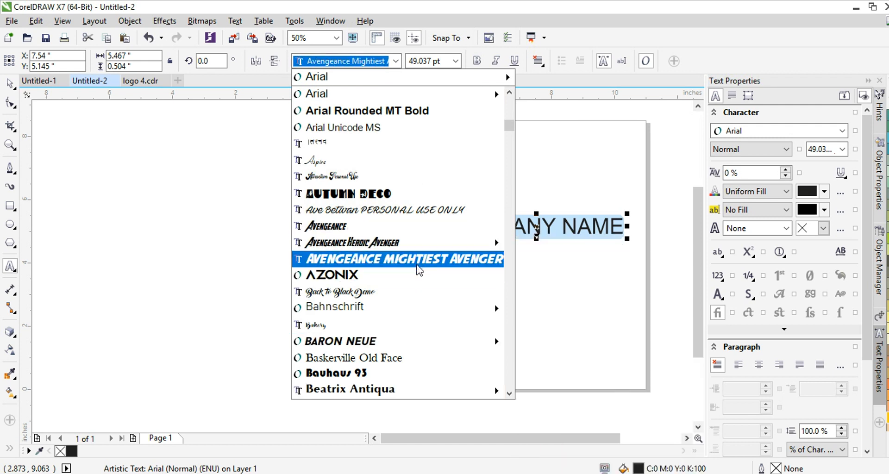
left_click(419, 259)
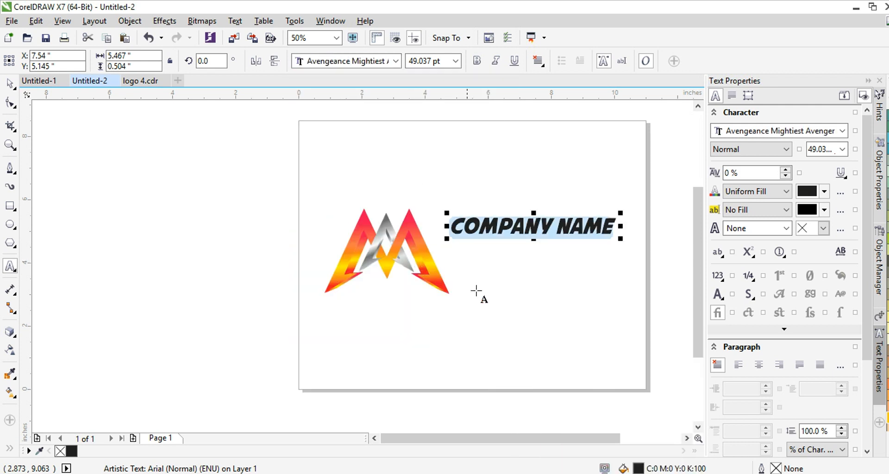
left_click(9, 83)
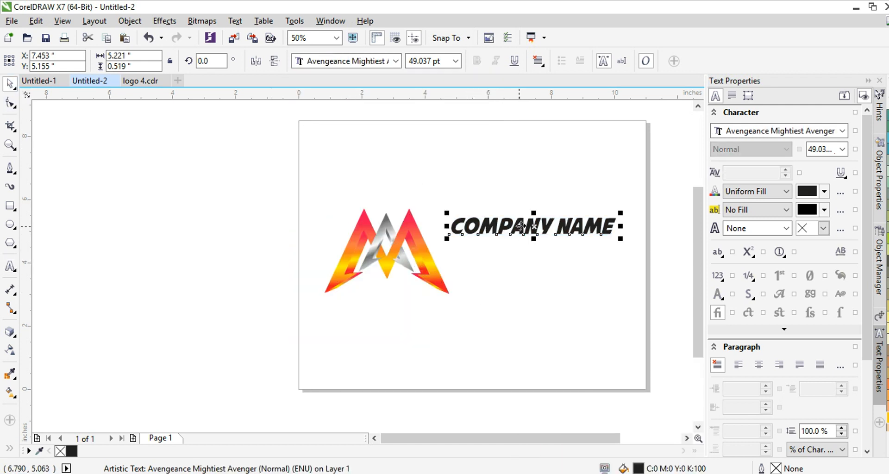
left_click_drag(534, 226, 525, 231)
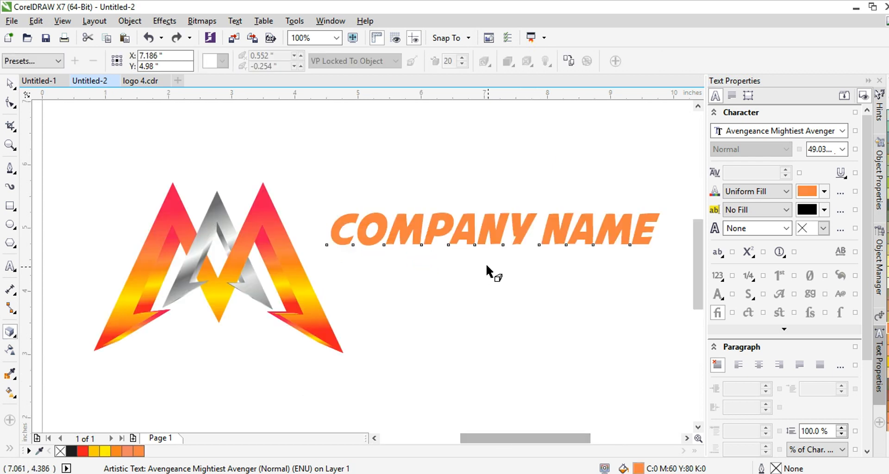
Step: Duplicate the orange COMPANY NAME text about 0.1 inch to the right and fill the copy with 50% black
scroll(484, 264, "down", 2)
scroll(504, 238, "up", 2)
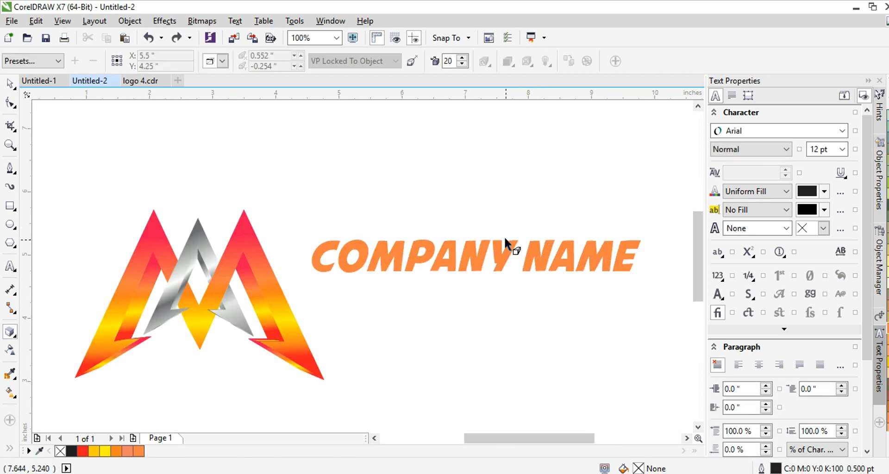
left_click(10, 83)
left_click_drag(618, 264, 626, 268)
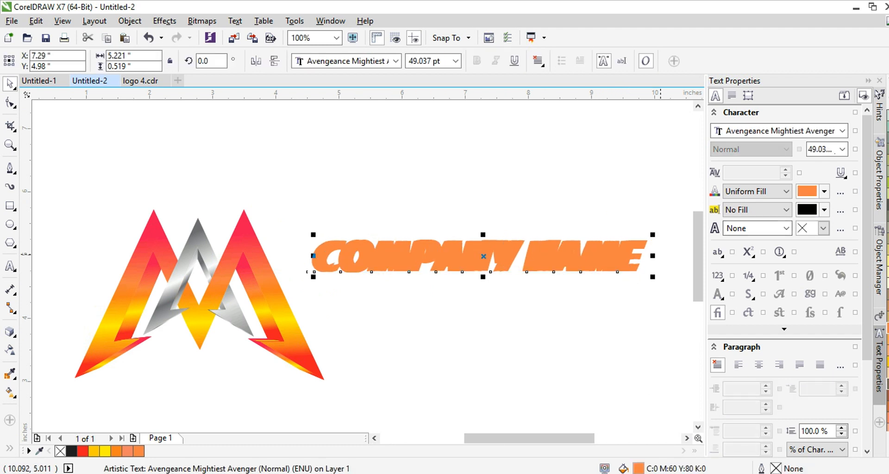
left_click(887, 450)
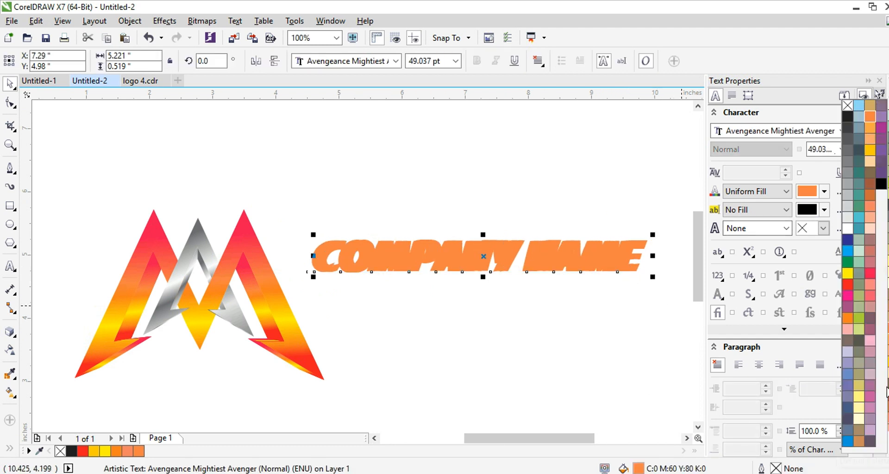
left_click(850, 162)
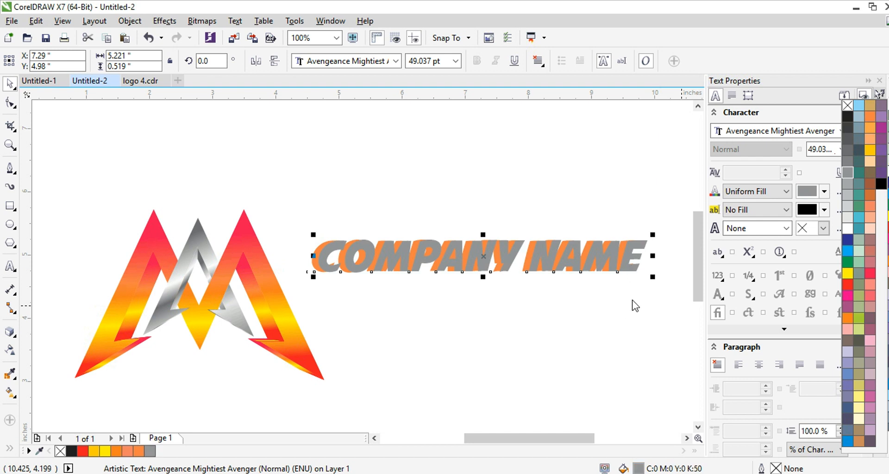
Step: Change the stacking order so the grey COMPANY NAME copy sits behind the orange text
left_click(624, 264)
right_click(625, 264)
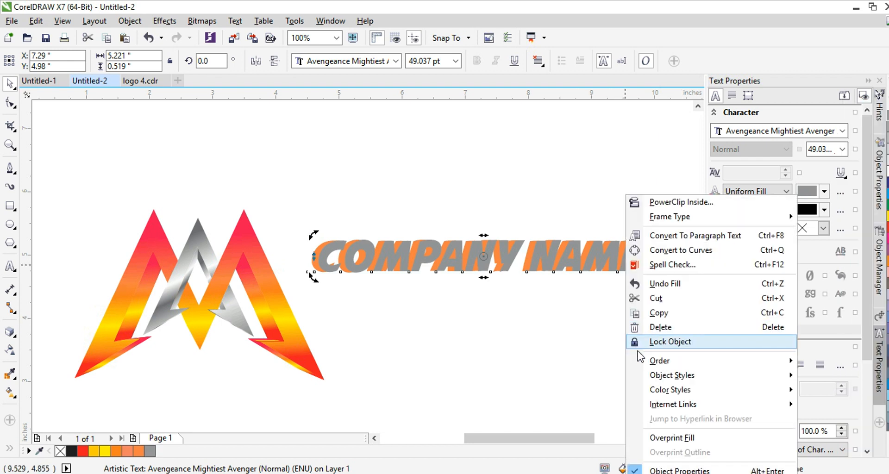
mouse_move(693, 361)
left_click(559, 362)
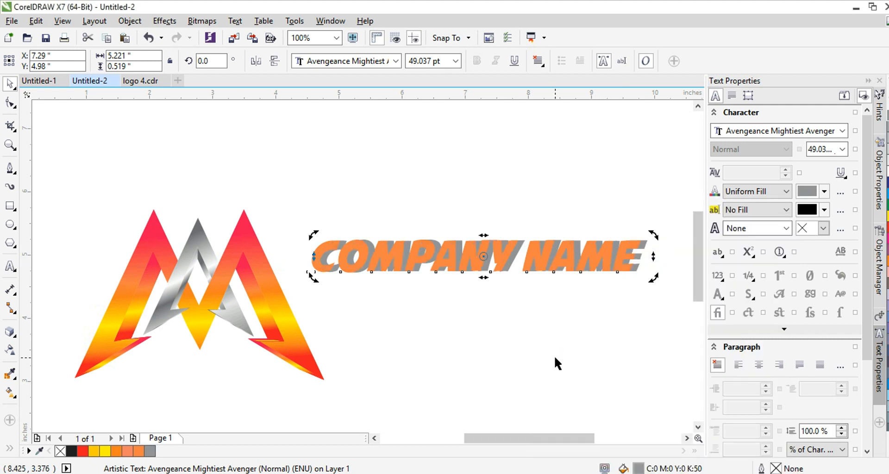
Step: Copy the silver A's fountain fill to the grey text copy and lengthen its gradient line across the words
left_click(10, 392)
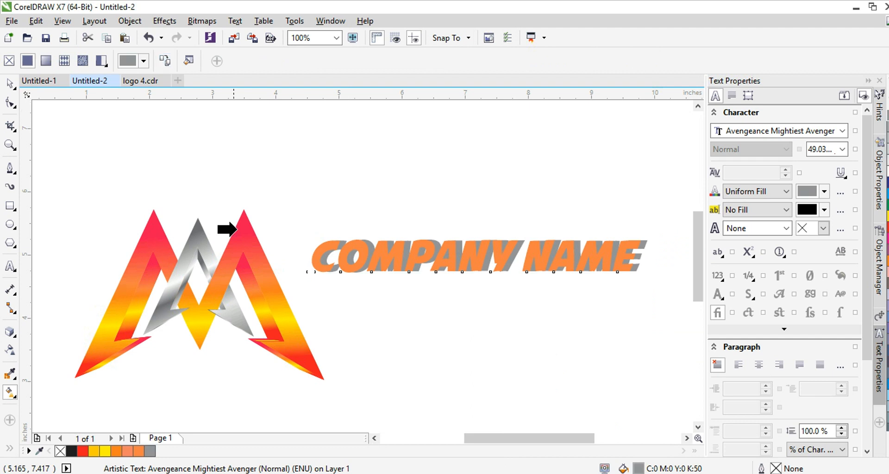
left_click(207, 246)
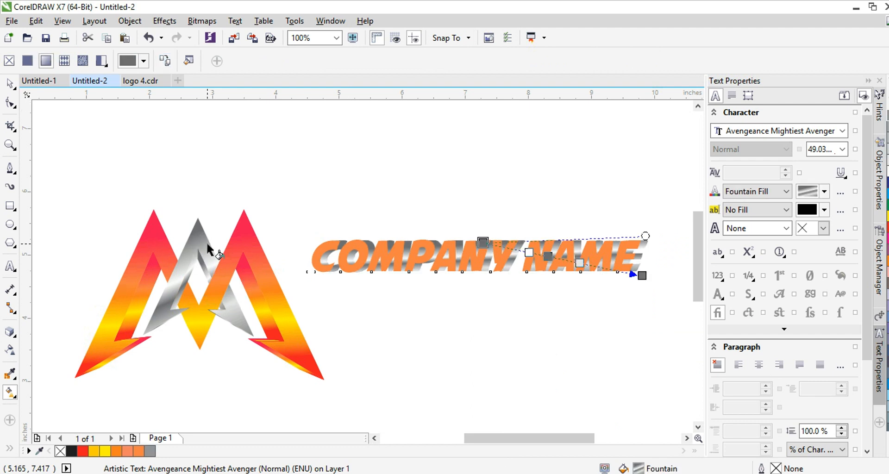
left_click_drag(482, 242, 407, 224)
left_click_drag(632, 274, 645, 292)
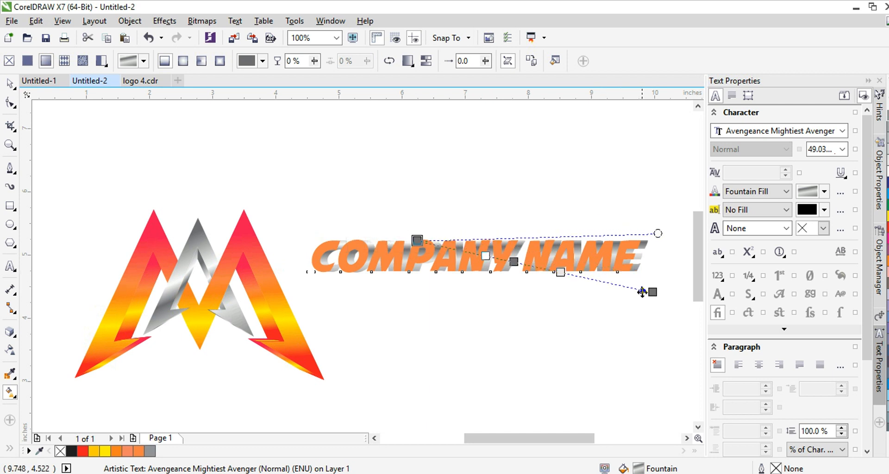
Step: Raise the start node of the back text's gradient above the letters and slide the lower light node toward the middle dark node
left_click(416, 235)
left_click_drag(416, 235, 404, 220)
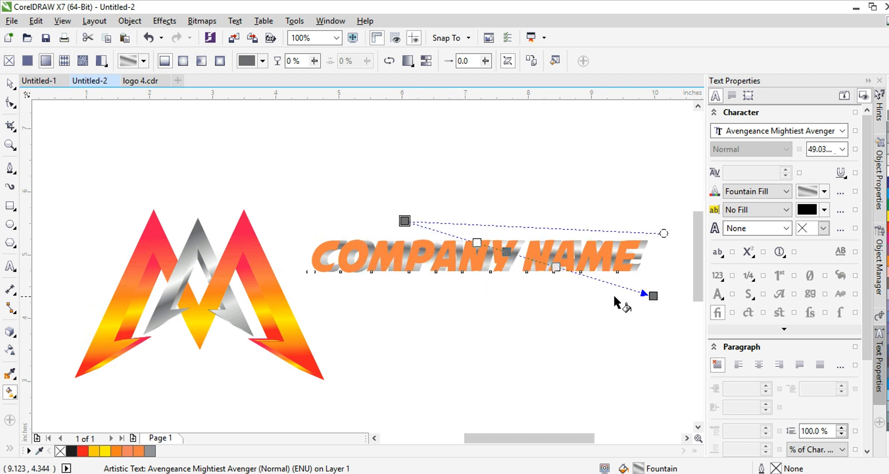
left_click_drag(555, 268, 508, 252)
left_click(541, 306)
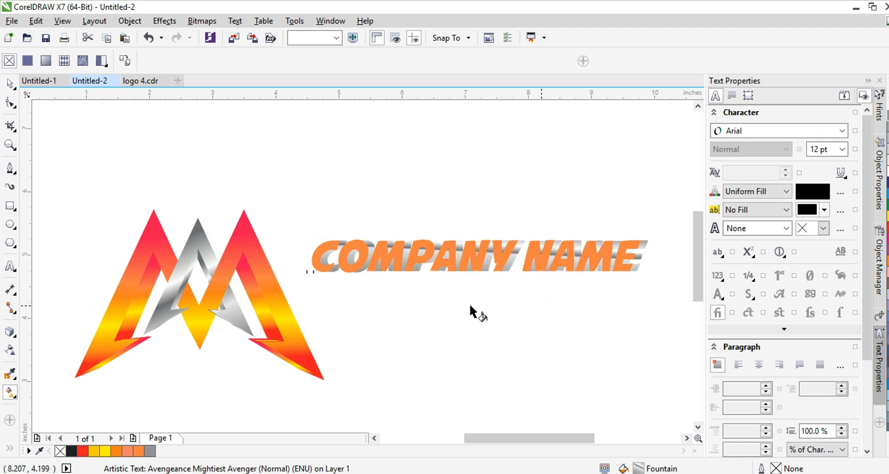
Step: Fill the front orange COMPANY NAME text with 70% black
left_click(356, 268)
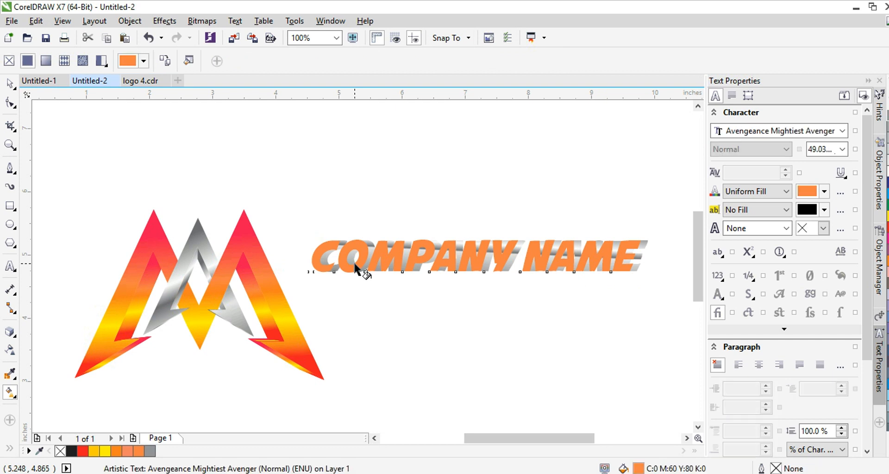
left_click(11, 84)
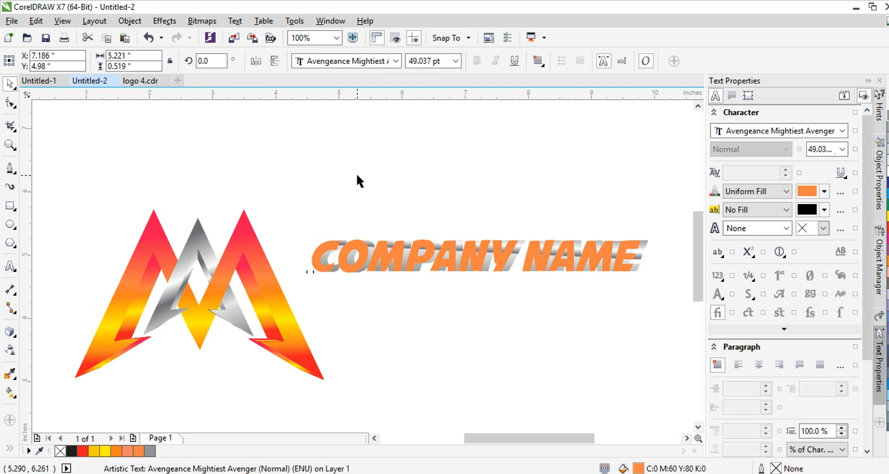
left_click(357, 179)
left_click(402, 252)
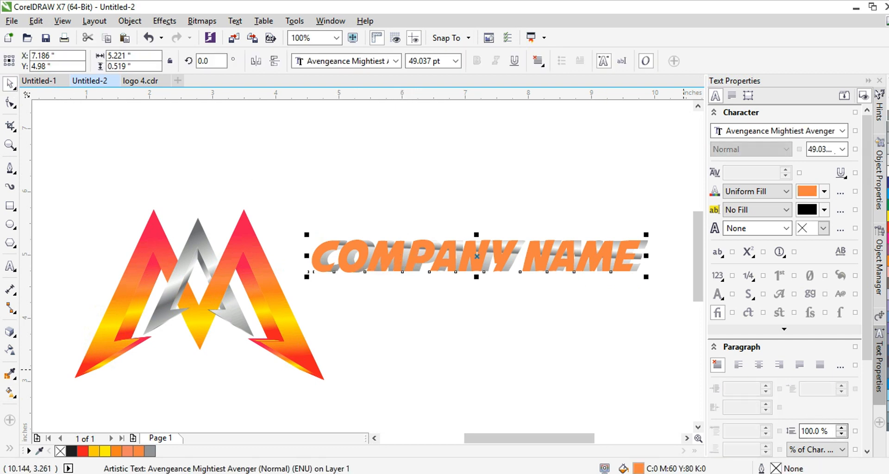
left_click(886, 421)
left_click(846, 156)
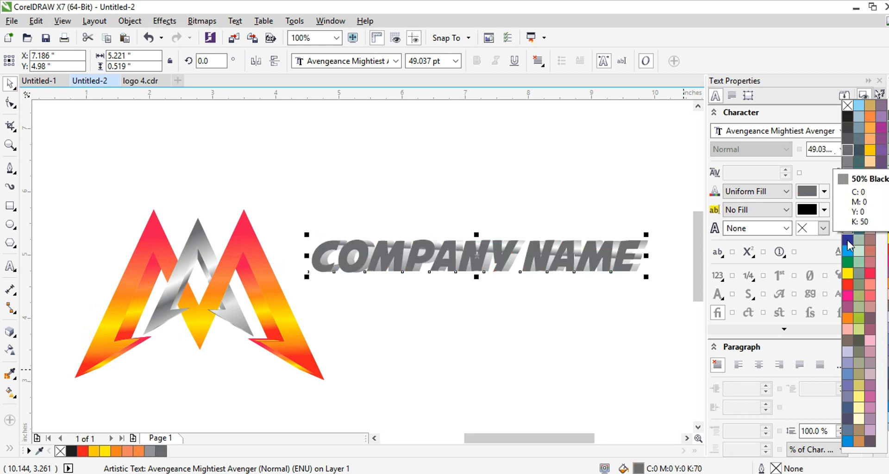
Step: Darken the front COMPANY NAME text to 90% black and add the text TAGLINE GOES HERE below it
left_click(848, 139)
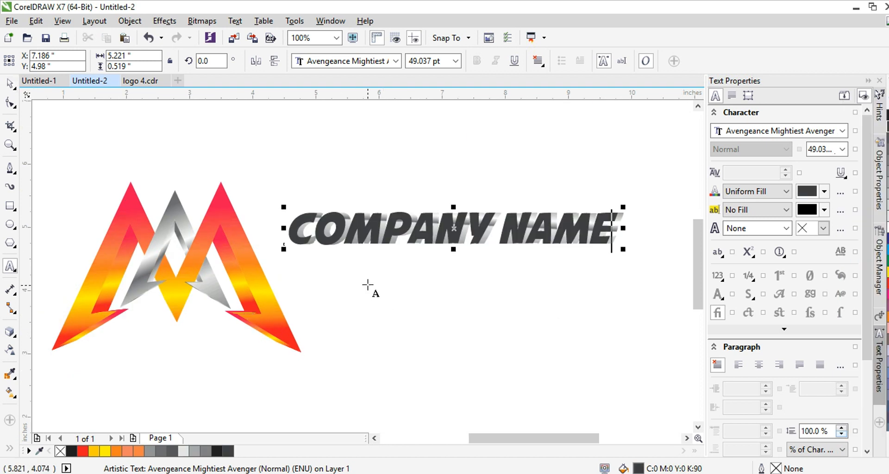
left_click(368, 286)
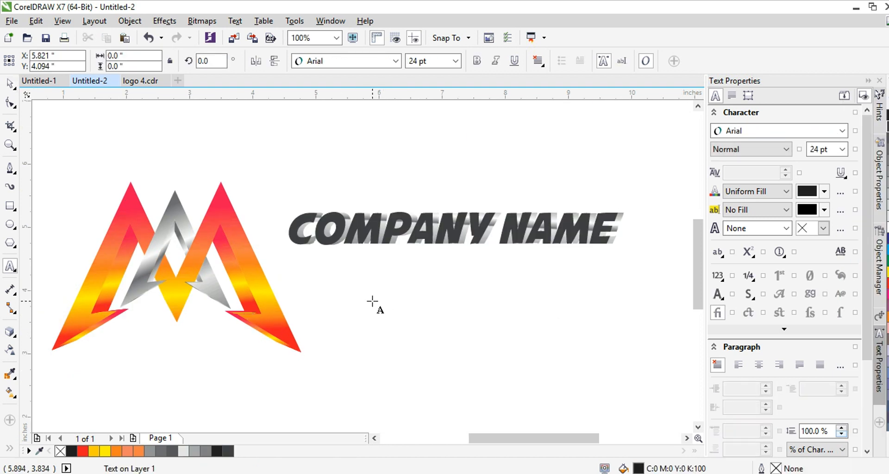
type("TAH")
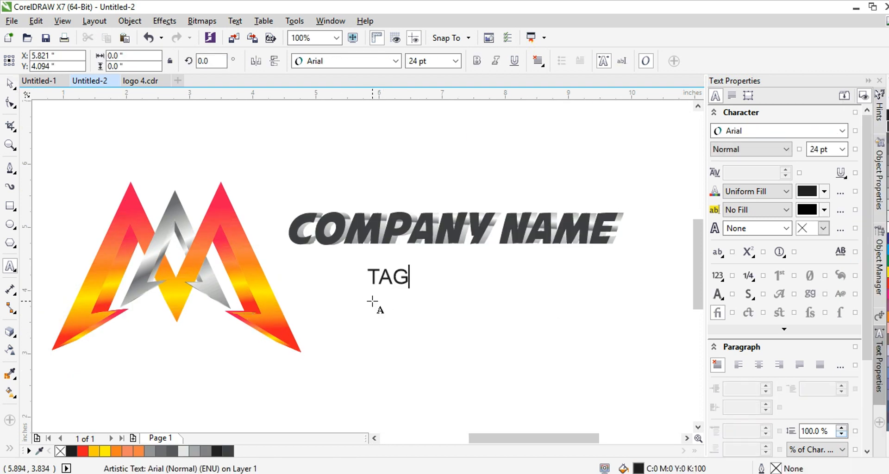
type("LINE GOES")
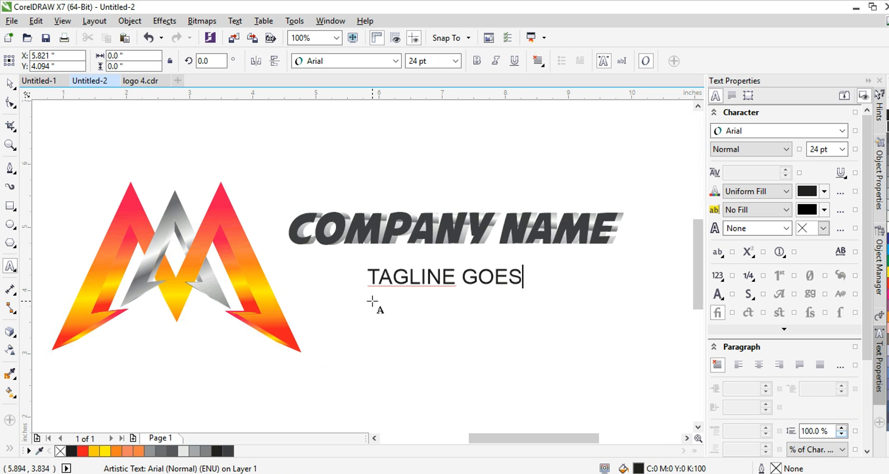
type(" HERE")
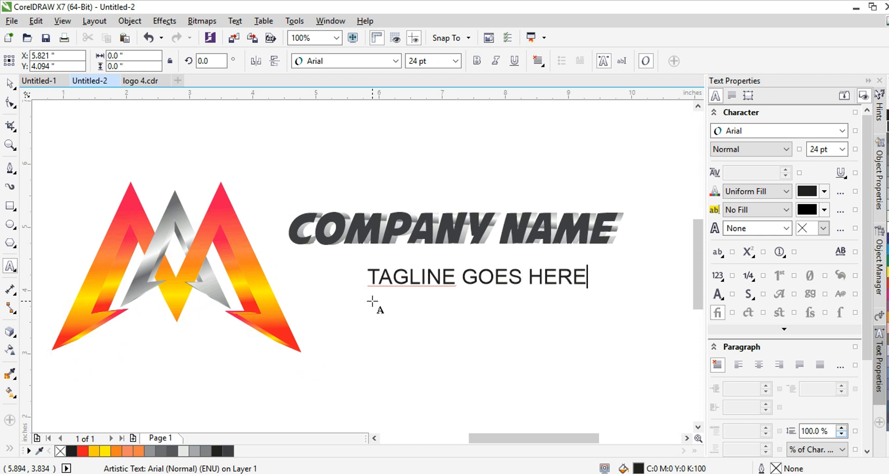
key("Escape")
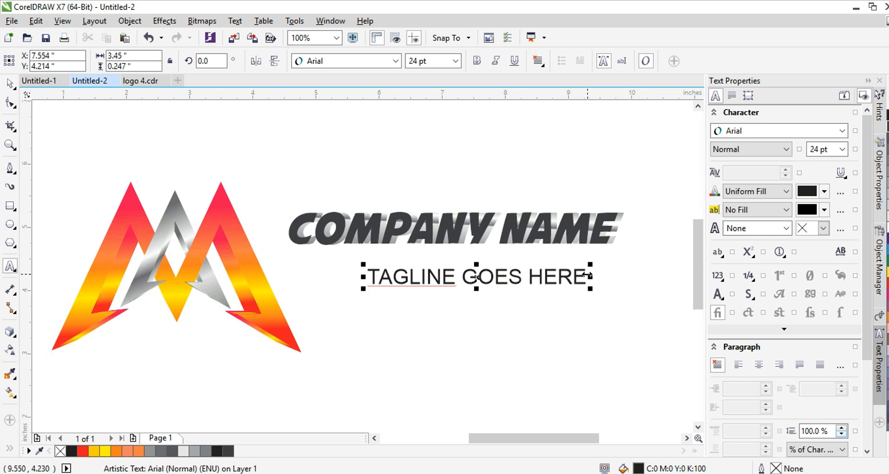
Step: Set the tagline's font to Segoe UI Symbol
left_click_drag(587, 277, 365, 276)
left_click(395, 61)
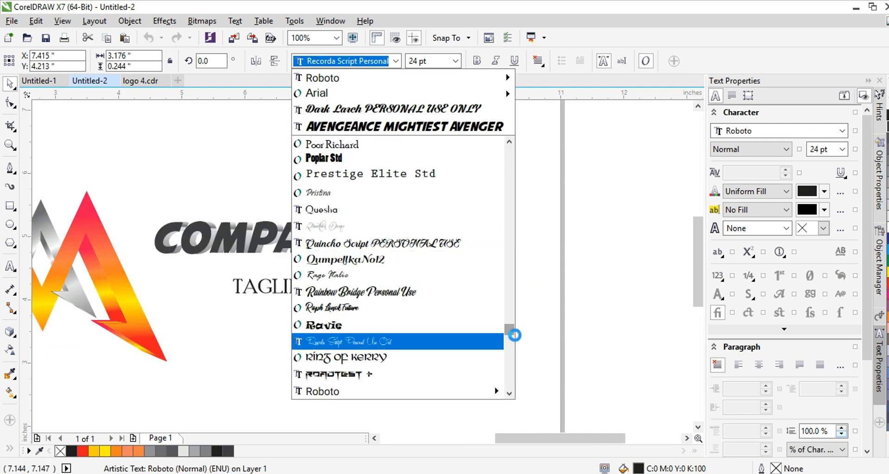
left_click_drag(509, 328, 509, 341)
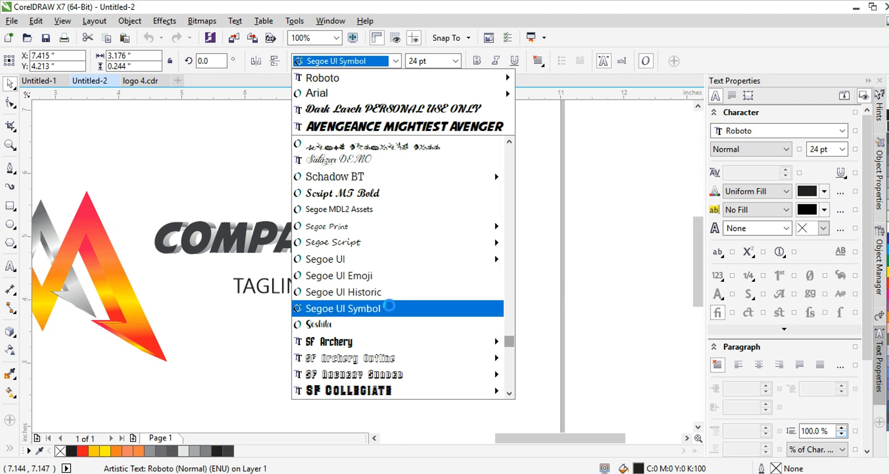
left_click(351, 308)
left_click(395, 328)
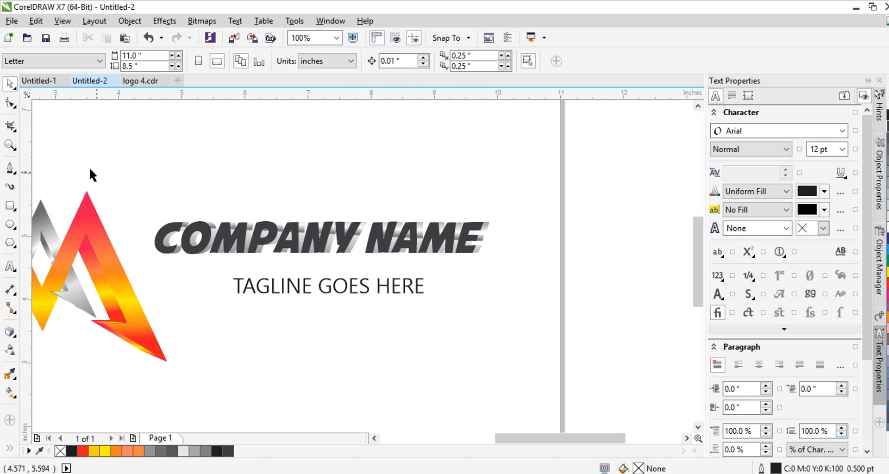
Step: Fill the tagline text with orange (C0 M60 Y100 K0)
left_click(10, 103)
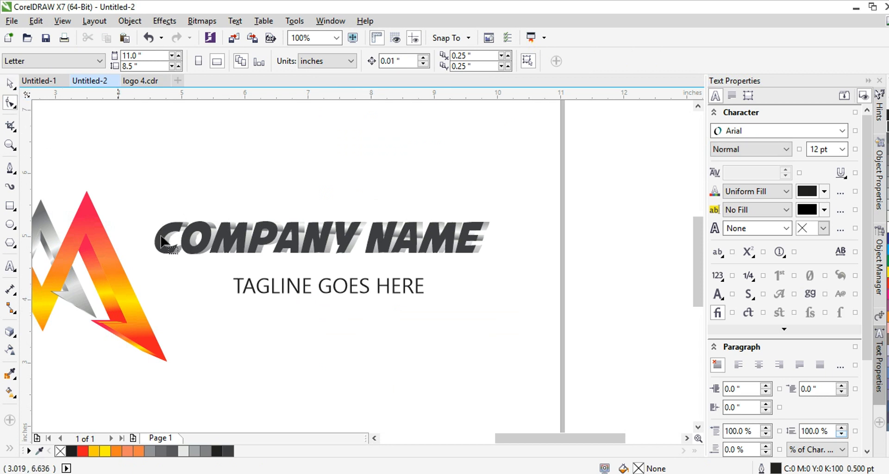
left_click(290, 286)
left_click(11, 83)
left_click(285, 286)
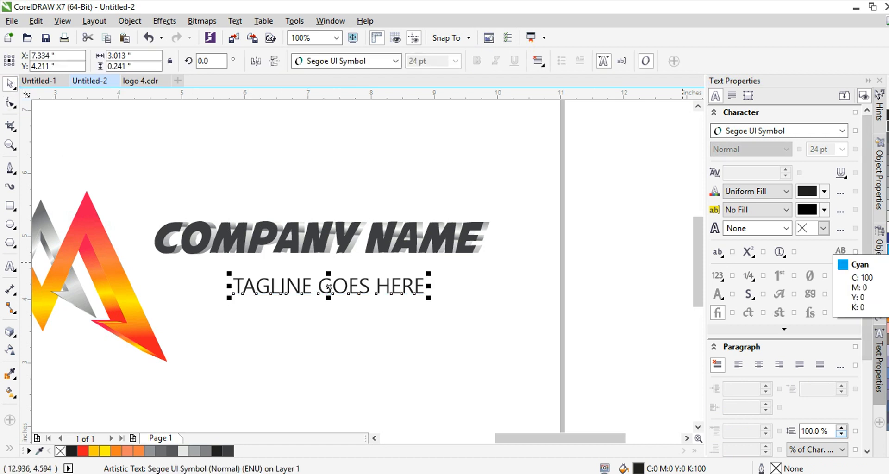
left_click(884, 327)
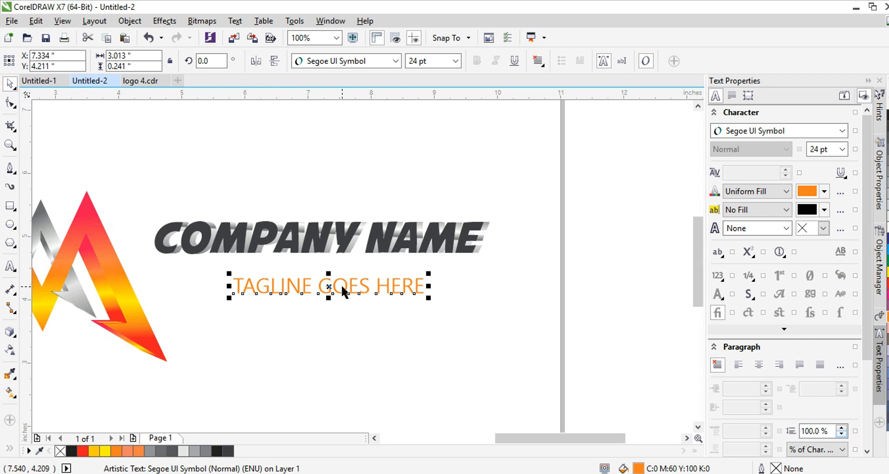
Step: Move the tagline up directly beneath COMPANY NAME and fill it with red (C0 M100 Y100 K0)
left_click(335, 290)
left_click_drag(337, 289, 341, 270)
left_click(887, 284)
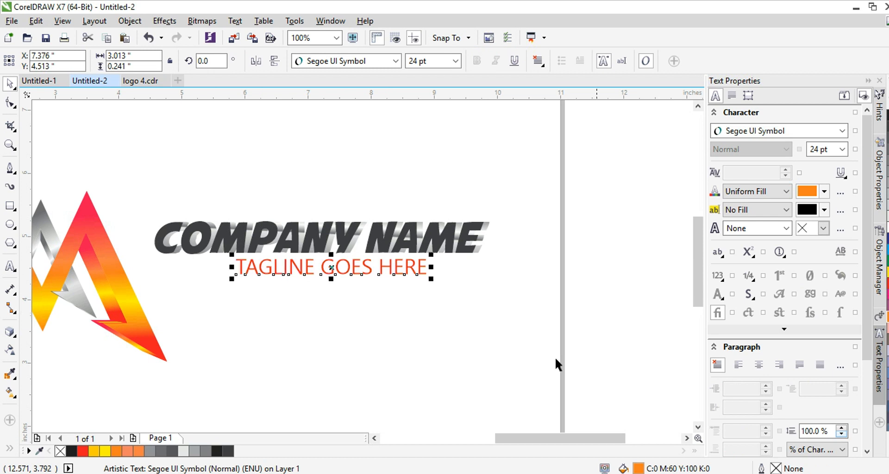
left_click(316, 336)
scroll(254, 314, "down", 1)
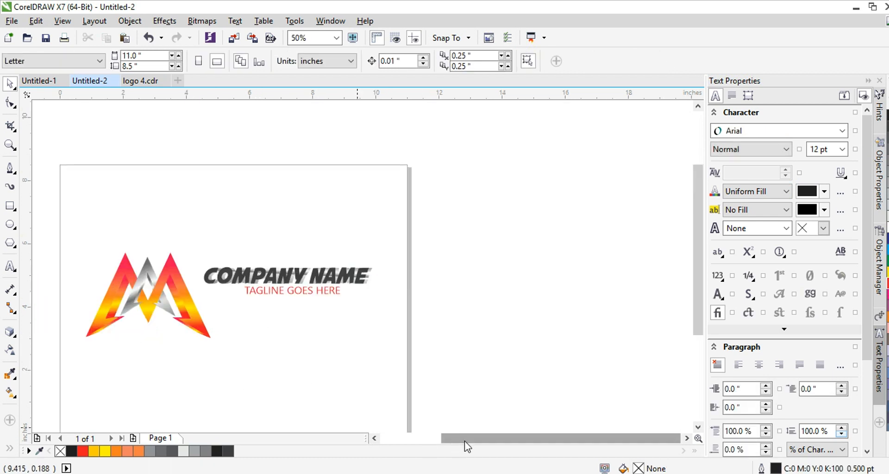
left_click_drag(465, 438, 440, 438)
scroll(368, 305, "up", 1)
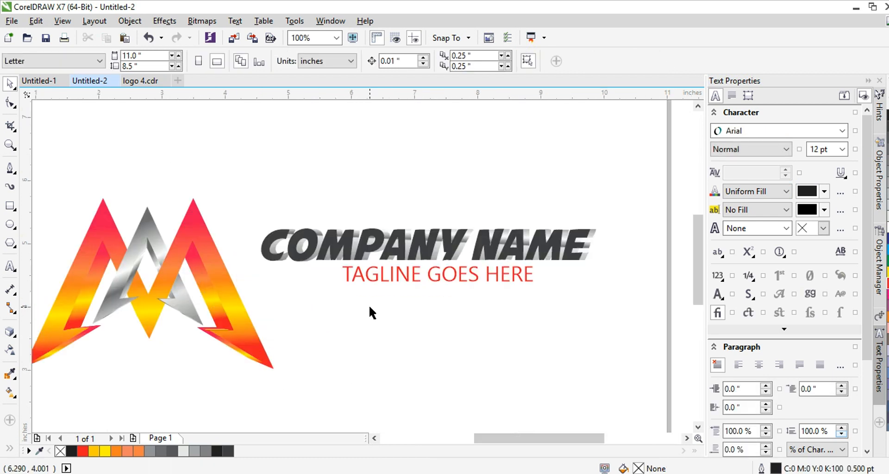
Step: Lower the tagline and shift both COMPANY NAME layers down together so they sit closely above it
left_click_drag(396, 279, 394, 312)
left_click_drag(409, 249, 413, 262)
key("ctrl+z")
left_click_drag(614, 280, 249, 178)
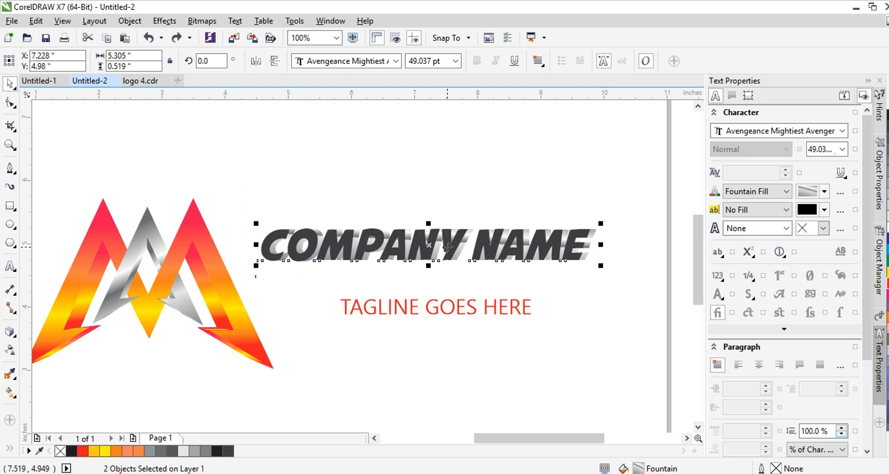
left_click_drag(448, 245, 456, 259)
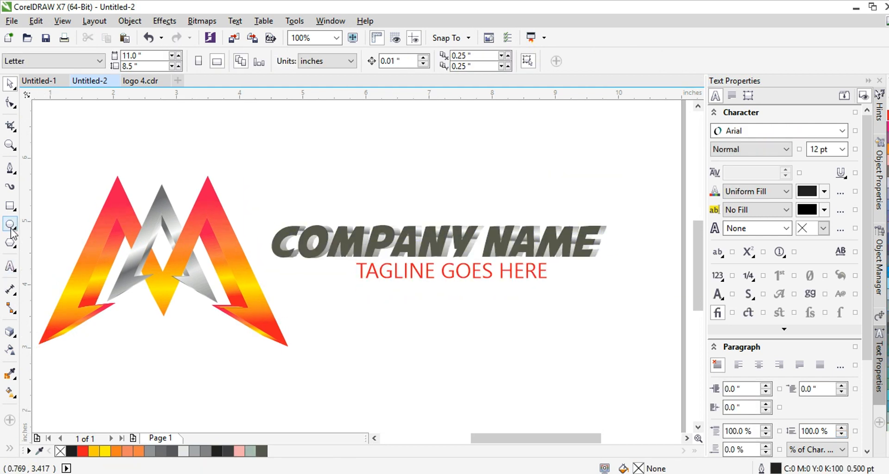
Step: Draw a thin orange rectangle about 1.01 by 0.031 inches before the tagline and set its outline to None
left_click(11, 206)
left_click_drag(289, 269, 357, 272)
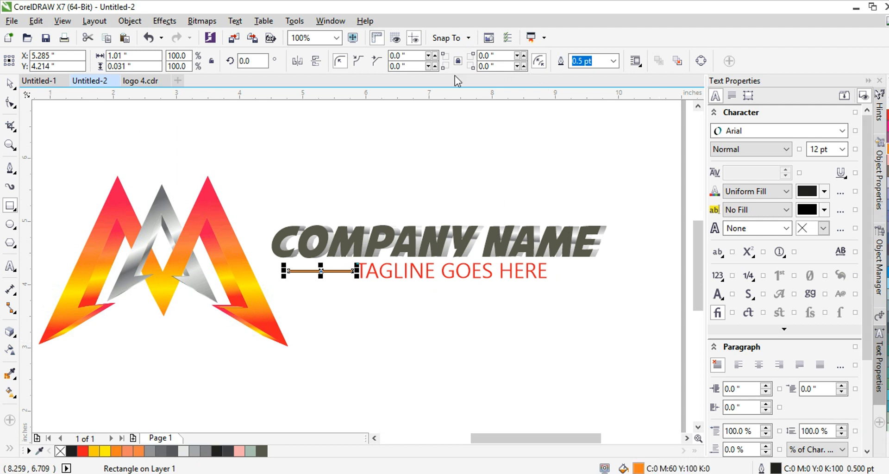
left_click(612, 61)
left_click(601, 72)
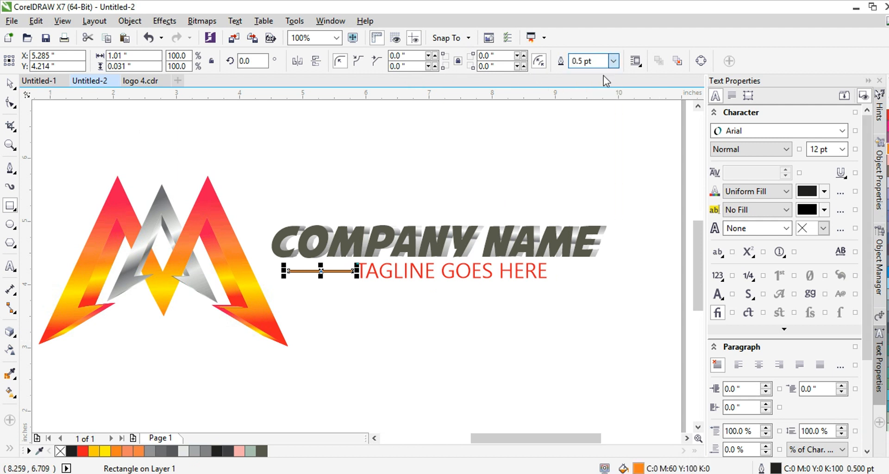
left_click(452, 310)
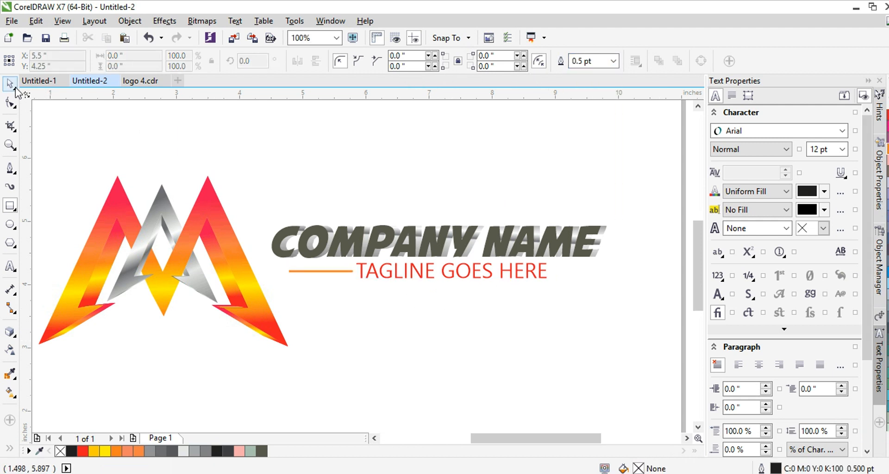
Step: Place a copy of the orange line on the other side of the tagline, following the word HERE
left_click(12, 86)
left_click_drag(339, 272, 602, 271)
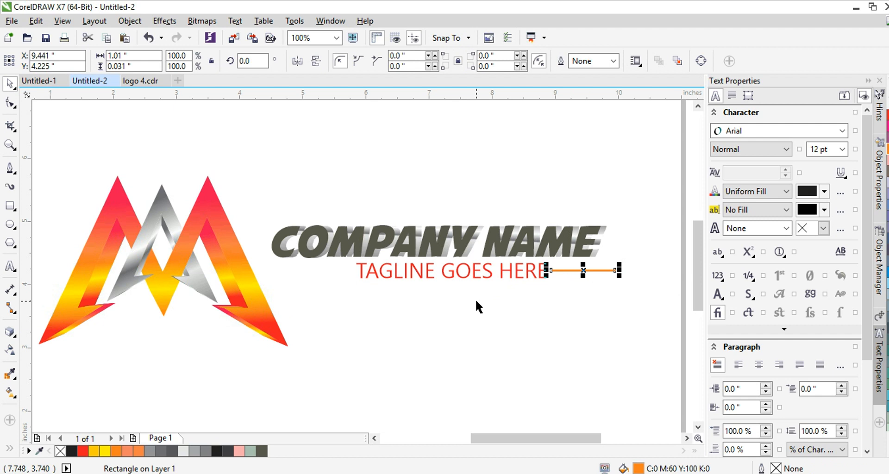
key("ctrl+z")
left_click_drag(314, 271, 582, 271)
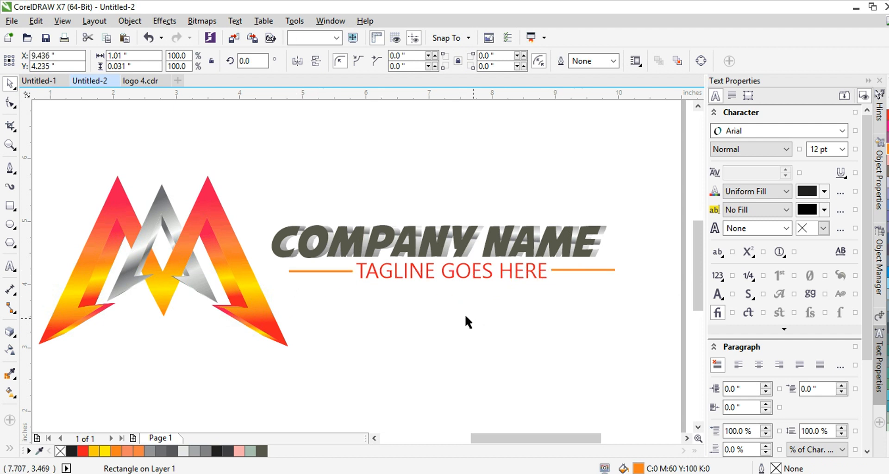
left_click(465, 314)
Step: Shorten the orange line before the tagline from its inner end and move the tagline left to meet it
left_click(314, 270)
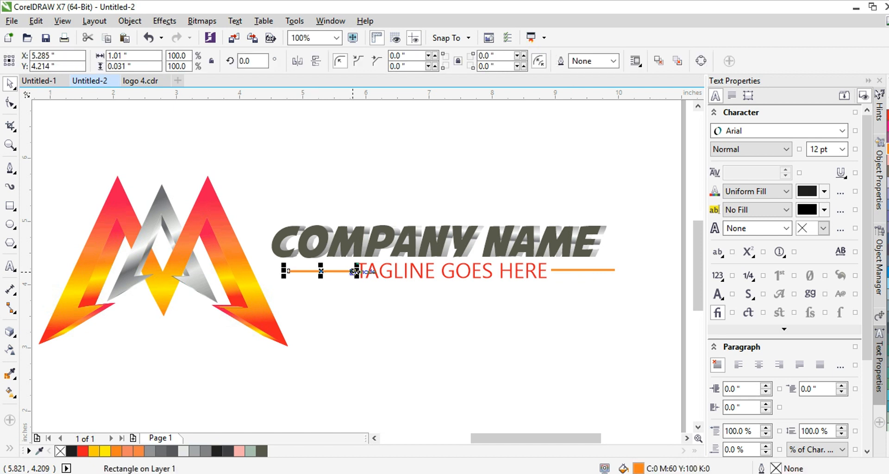
scroll(355, 273, "up", 2)
left_click_drag(369, 267, 341, 267)
left_click(470, 274)
left_click_drag(470, 274, 437, 273)
scroll(438, 274, "down", 2)
scroll(576, 277, "up", 2)
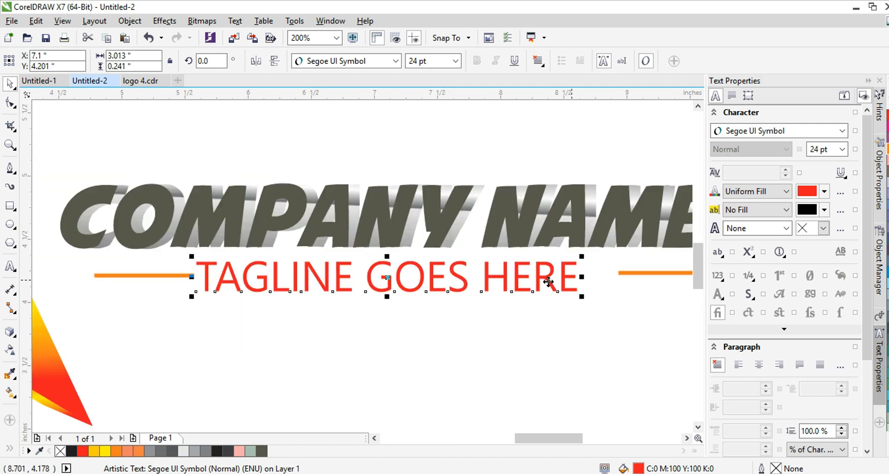
scroll(548, 281, "down", 2)
Step: Shorten the orange line after the tagline and bring it close to the word HERE
left_click(593, 277)
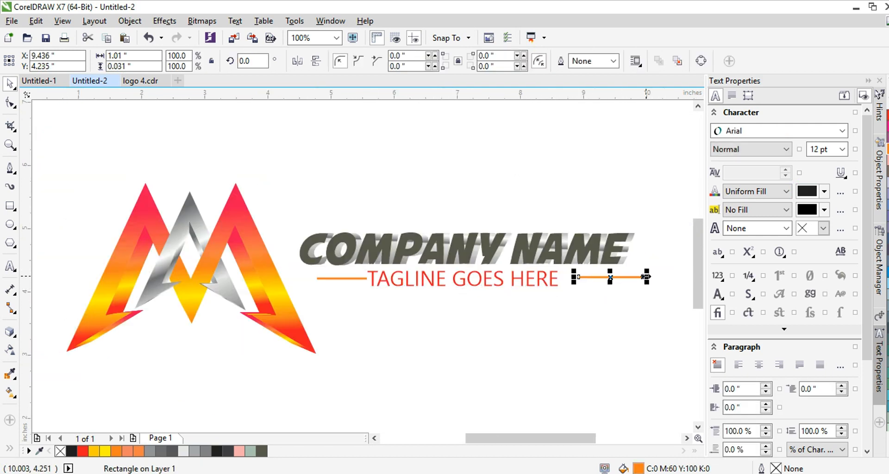
left_click_drag(646, 277, 592, 277)
left_click(551, 329)
scroll(531, 328, "down", 2)
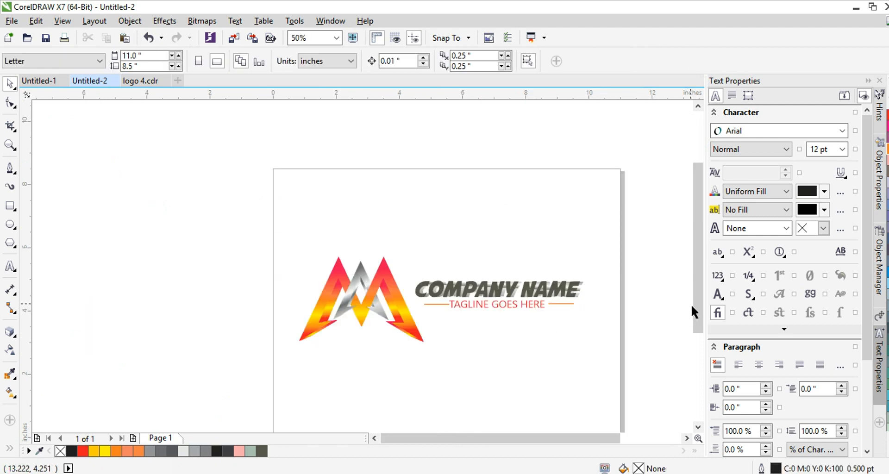